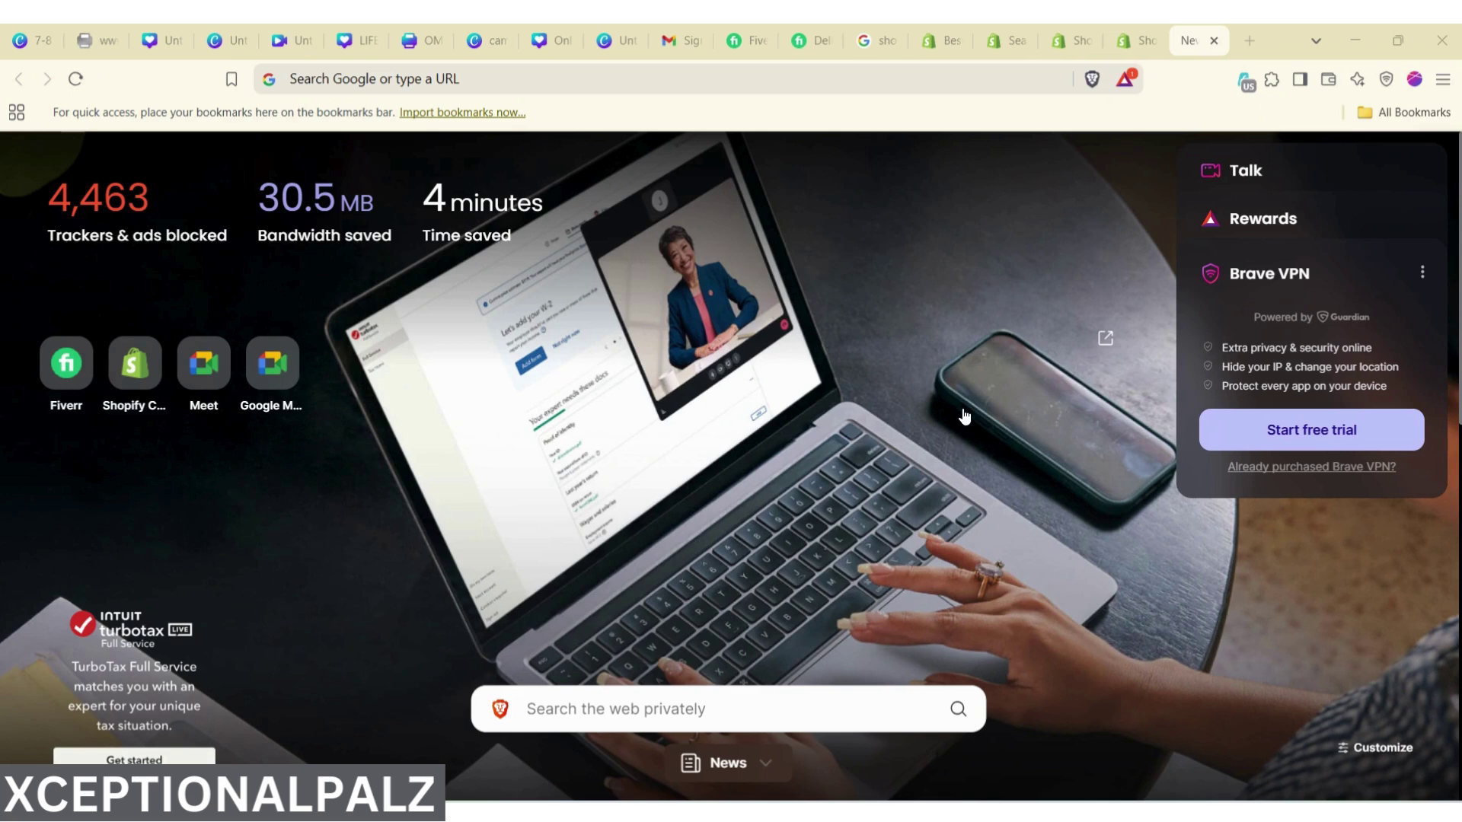
Step: Open the Shopify Community site at community.shopify.com
click(718, 85)
text(community.shopify.com)
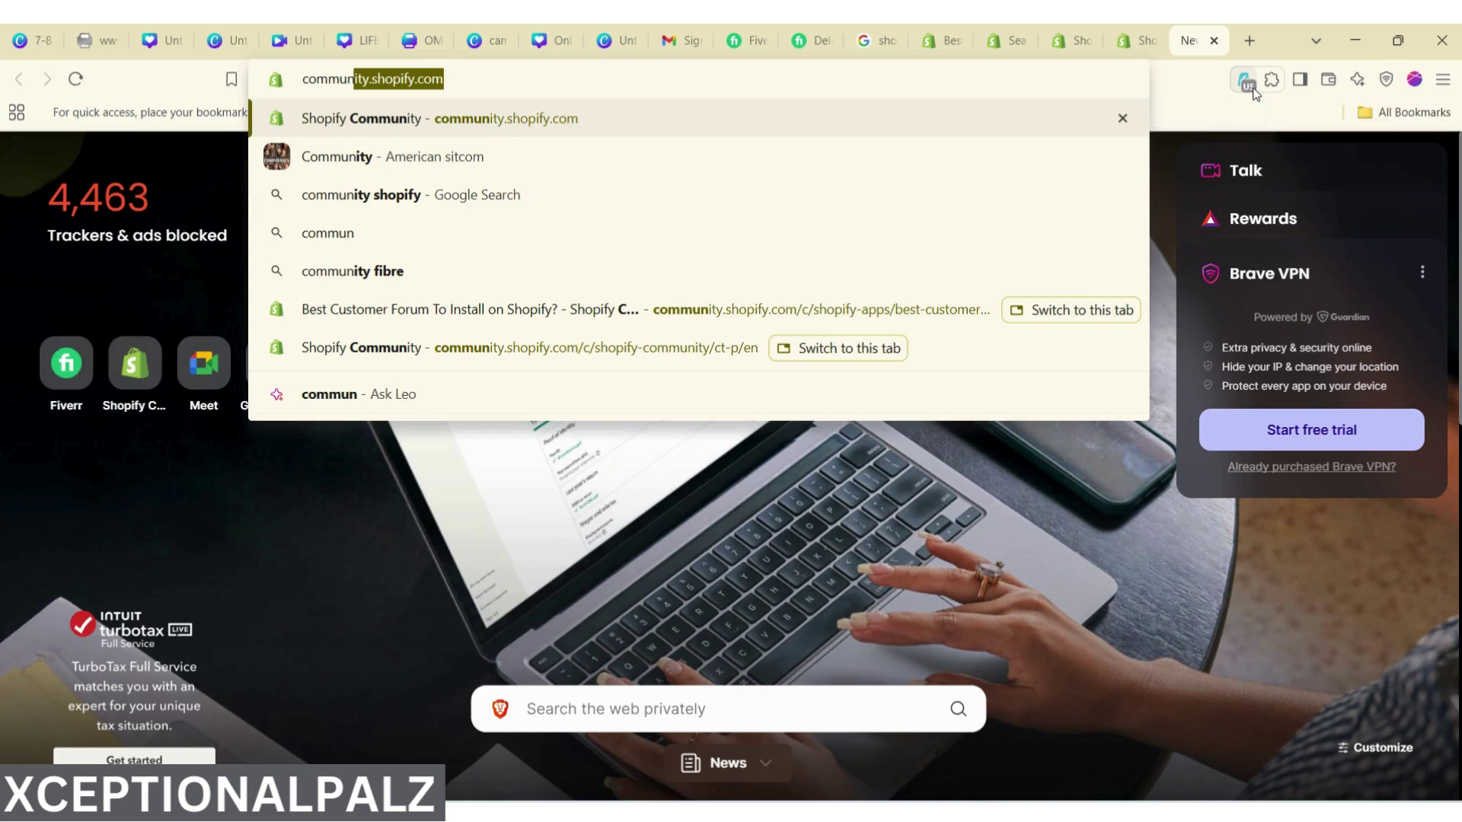
key(Return)
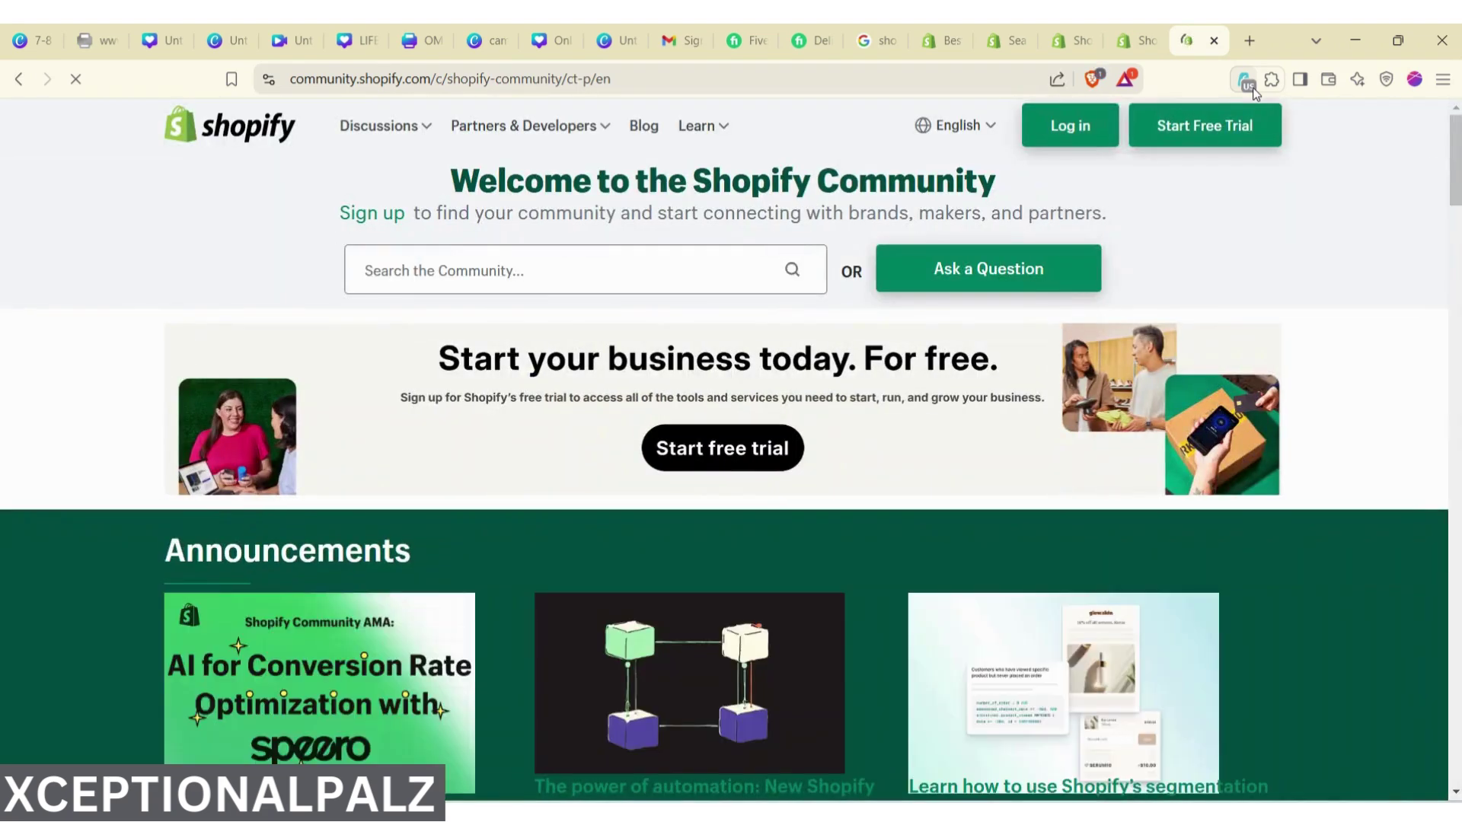
Step: Start the free trial sign-up with Google and connect the existing Shopify account to it
click(1172, 124)
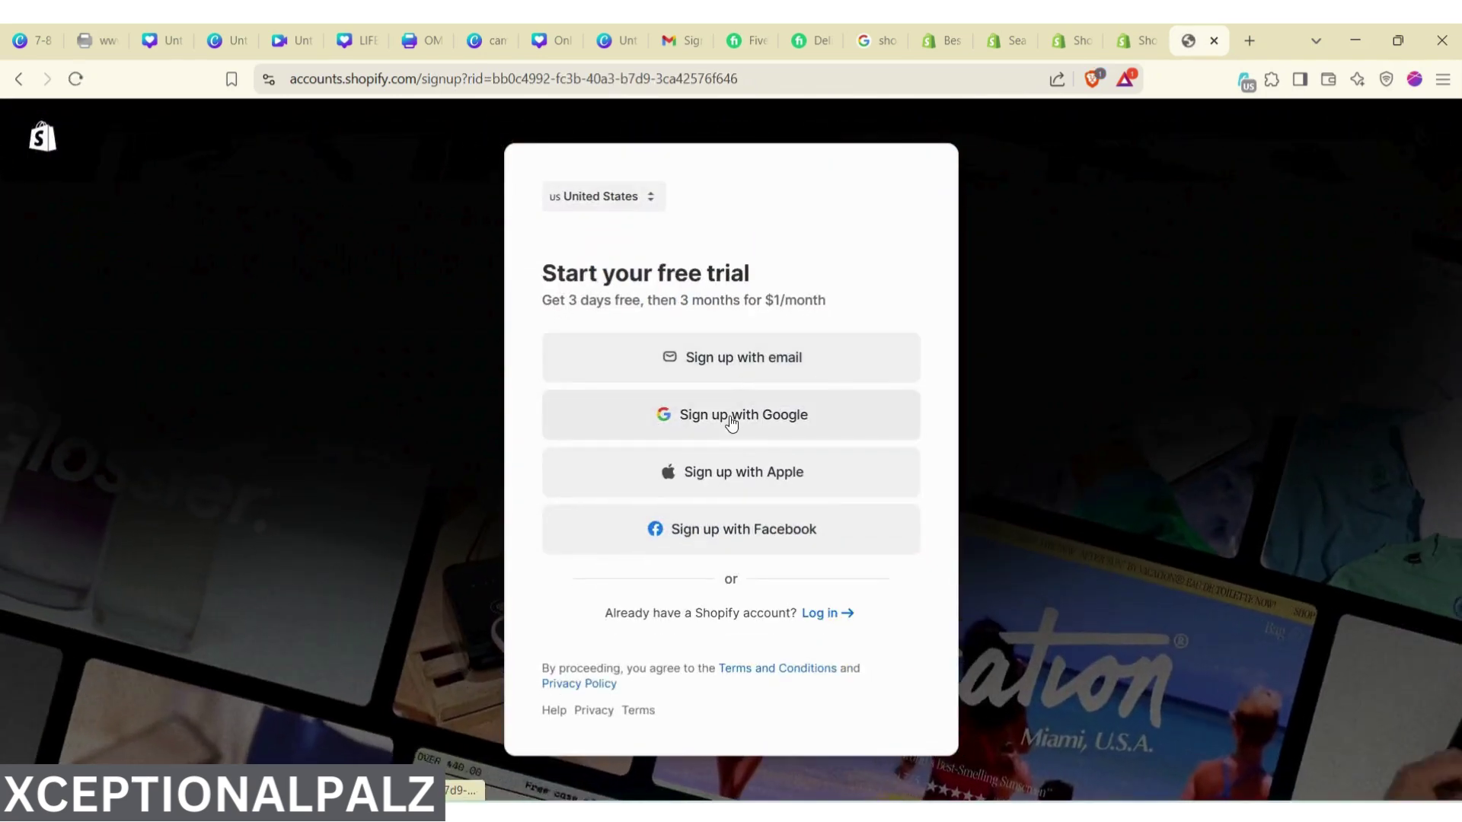
click(730, 420)
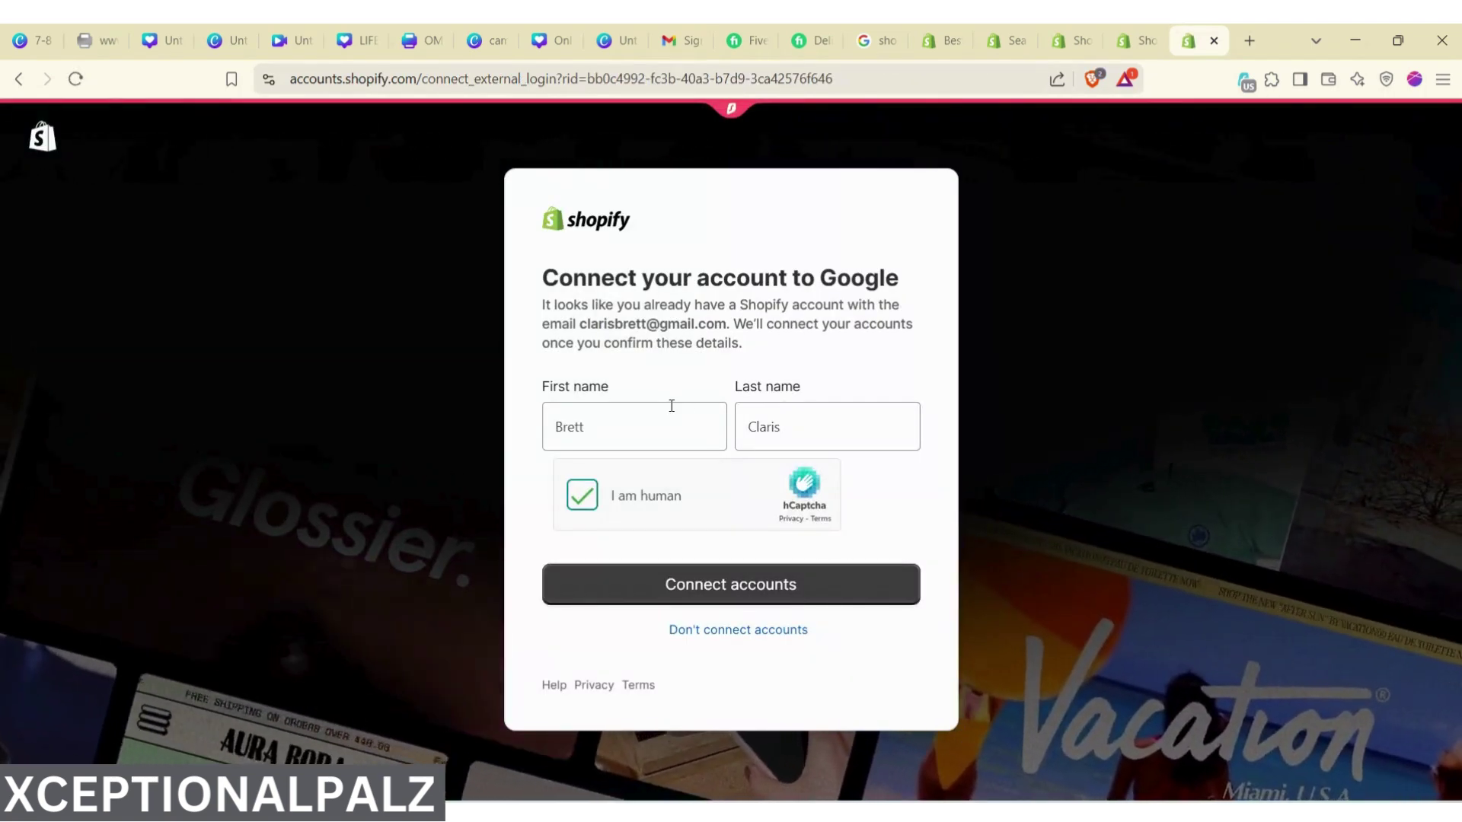
click(669, 582)
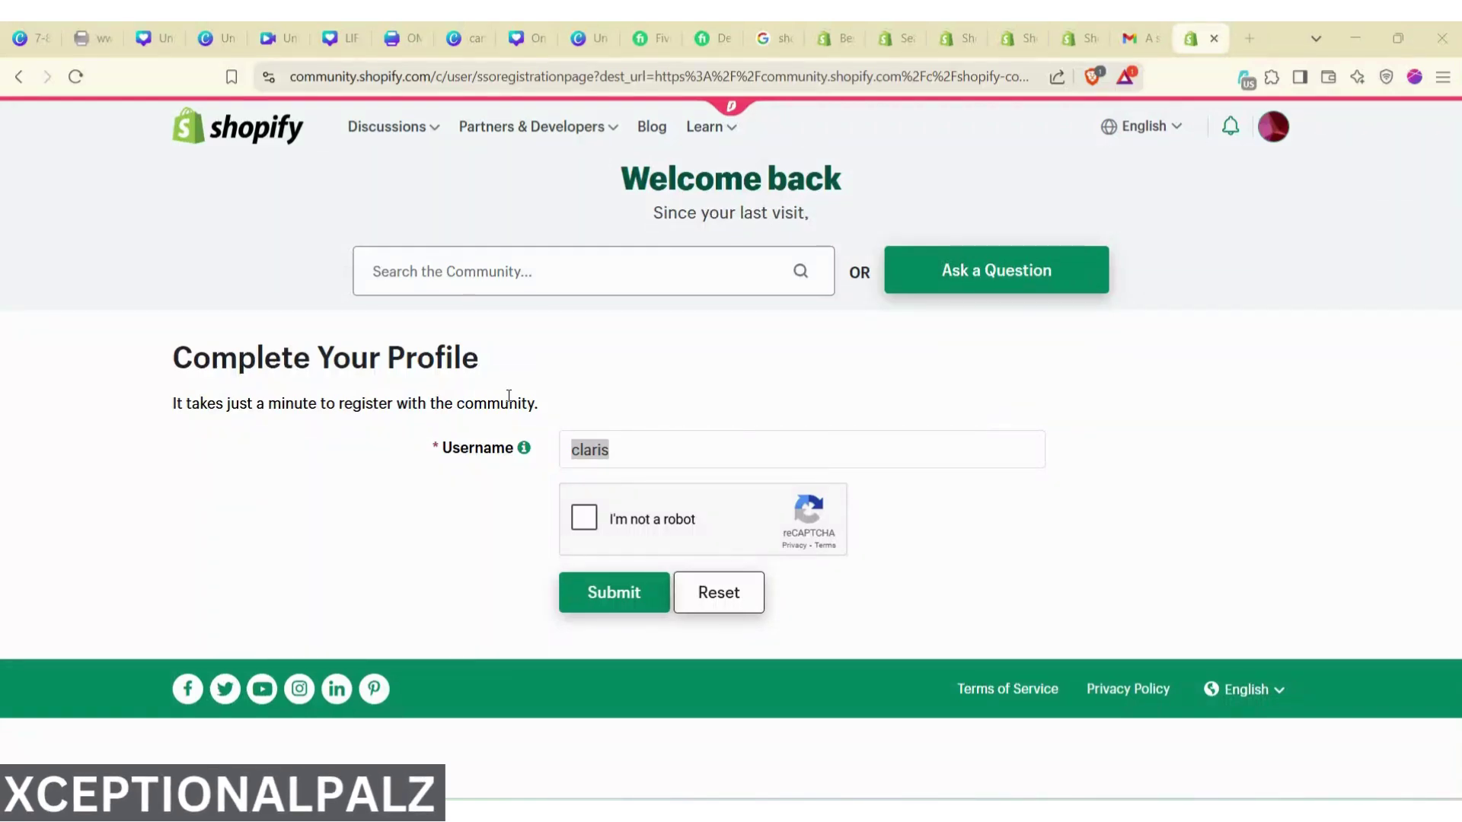
Step: Replace the suggested community profile username with Xceptionaltech
double_click(631, 451)
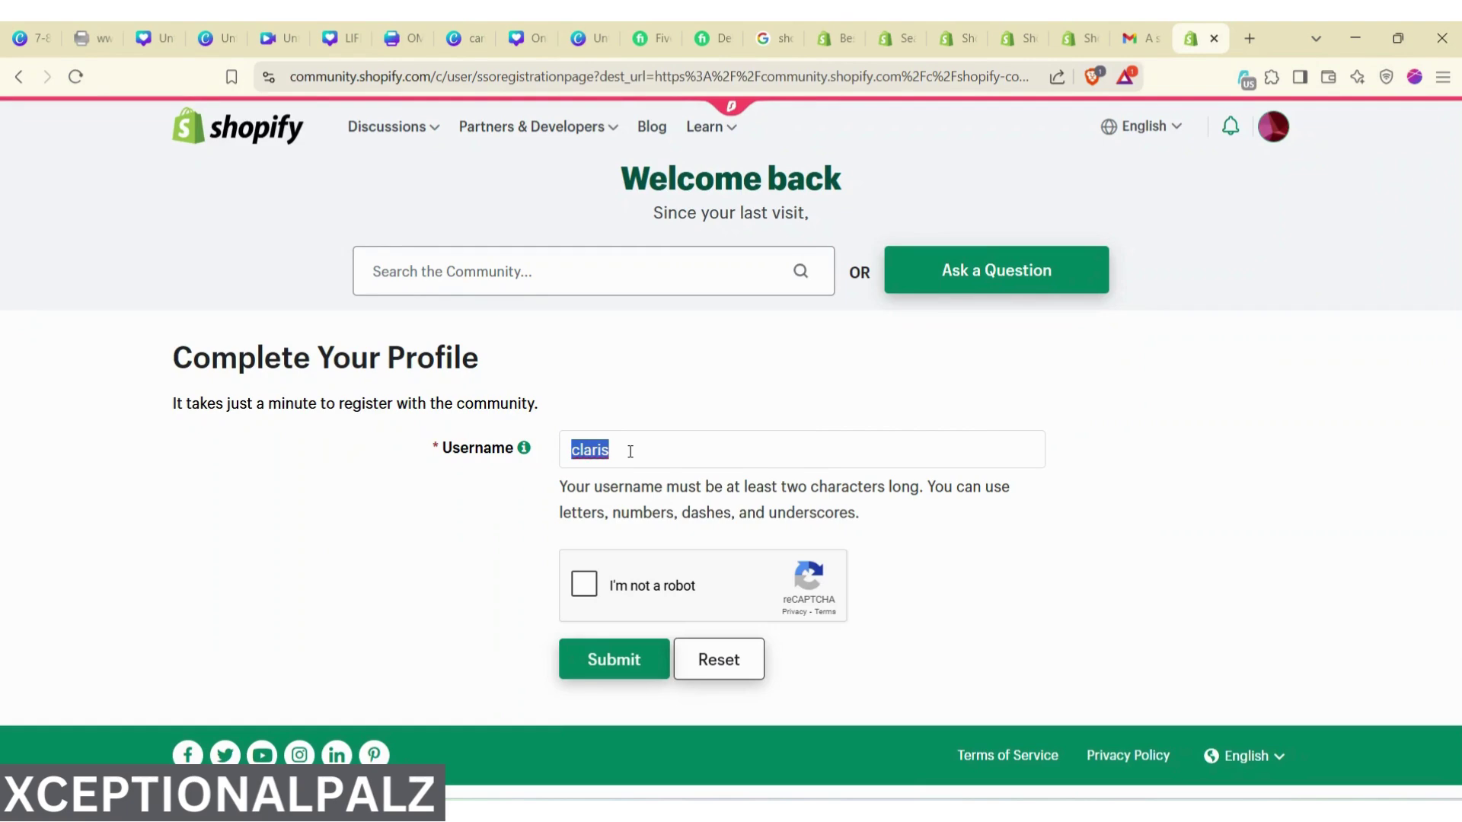
key(BackSpace)
text(Xceptionaltech)
click(589, 586)
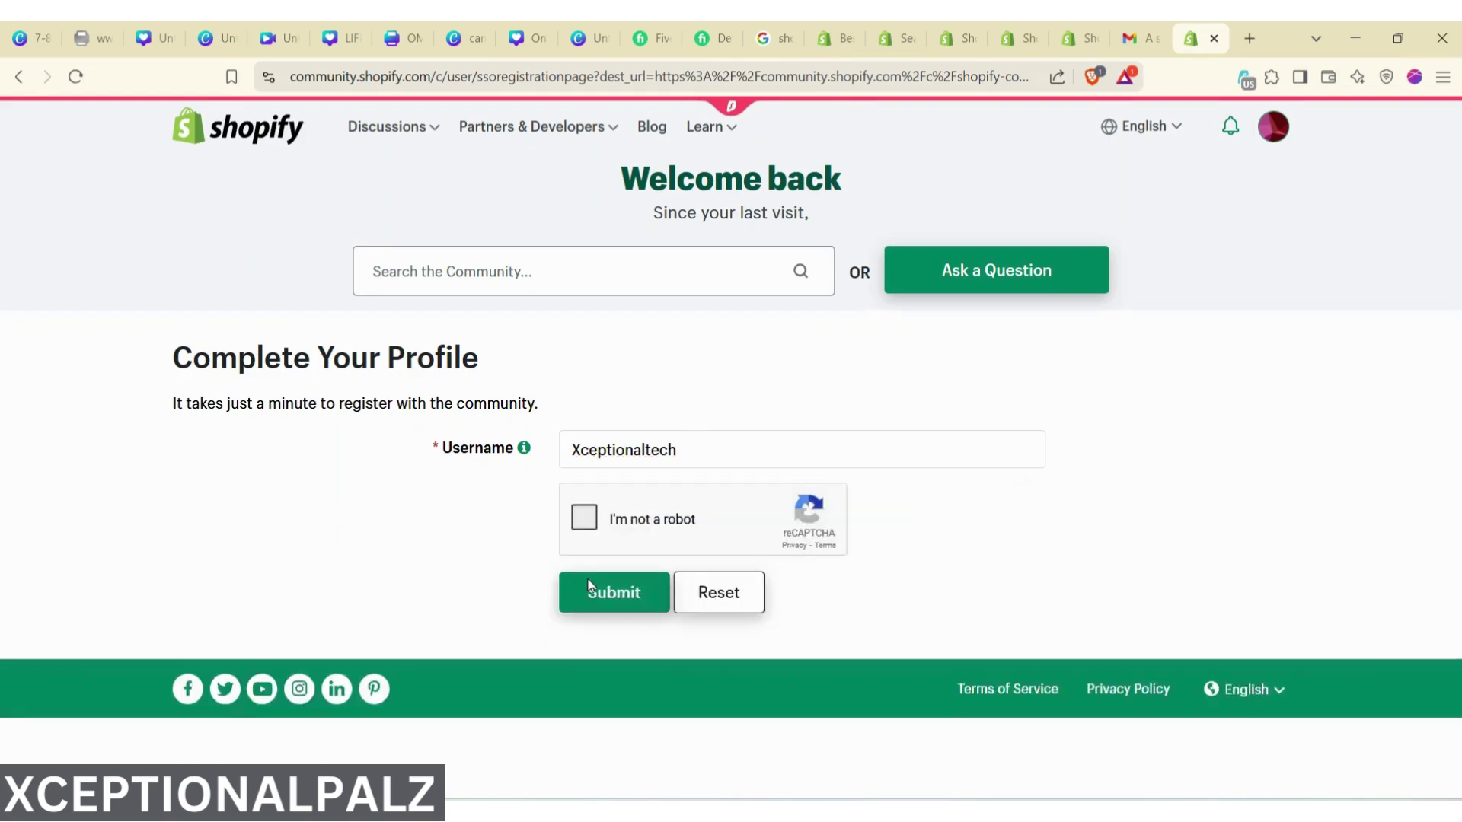
Step: Complete the "I'm not a robot" check by selecting the crosswalk images, and submit the community profile
click(585, 525)
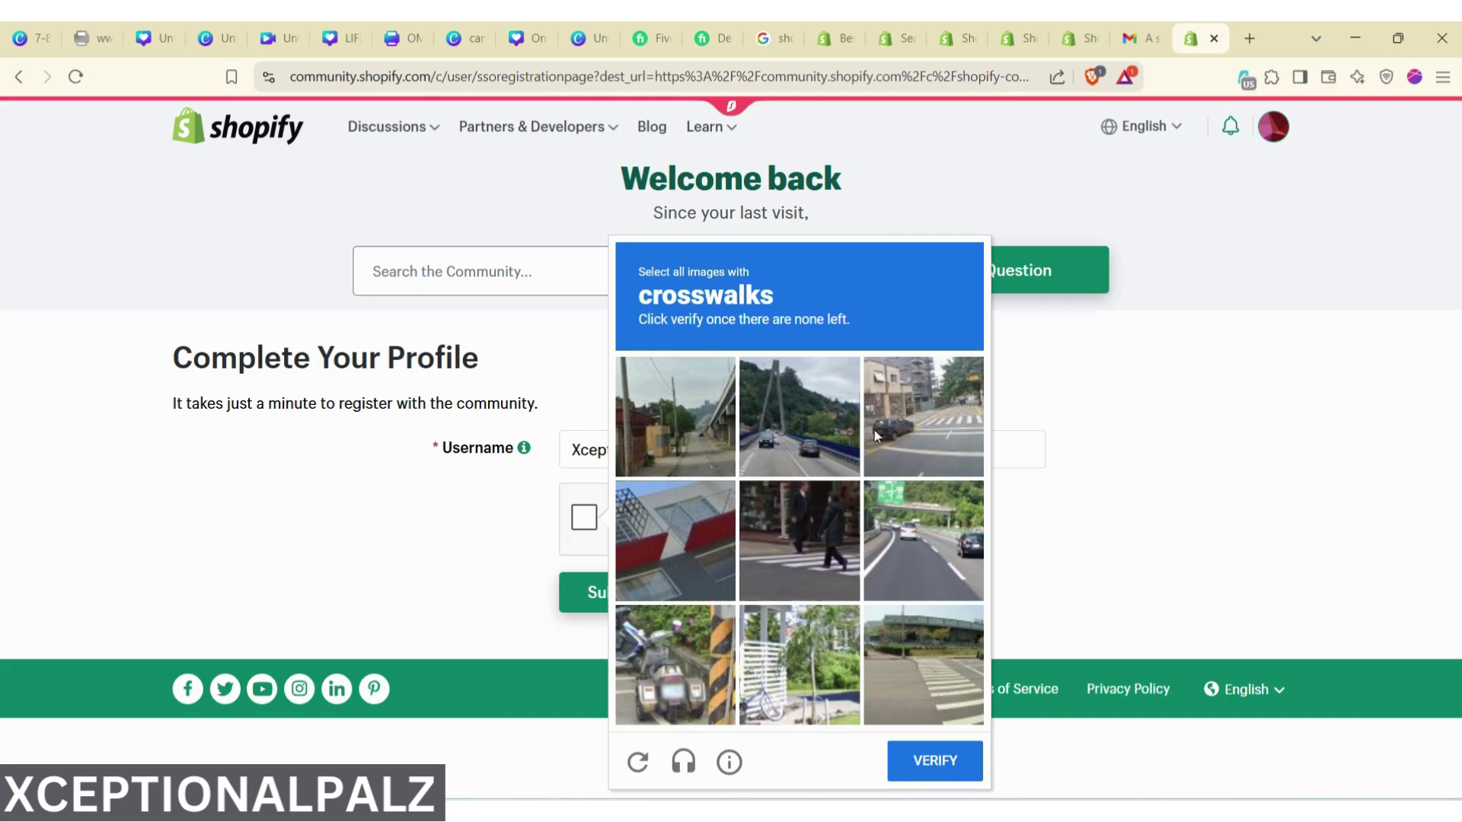
click(911, 420)
click(800, 548)
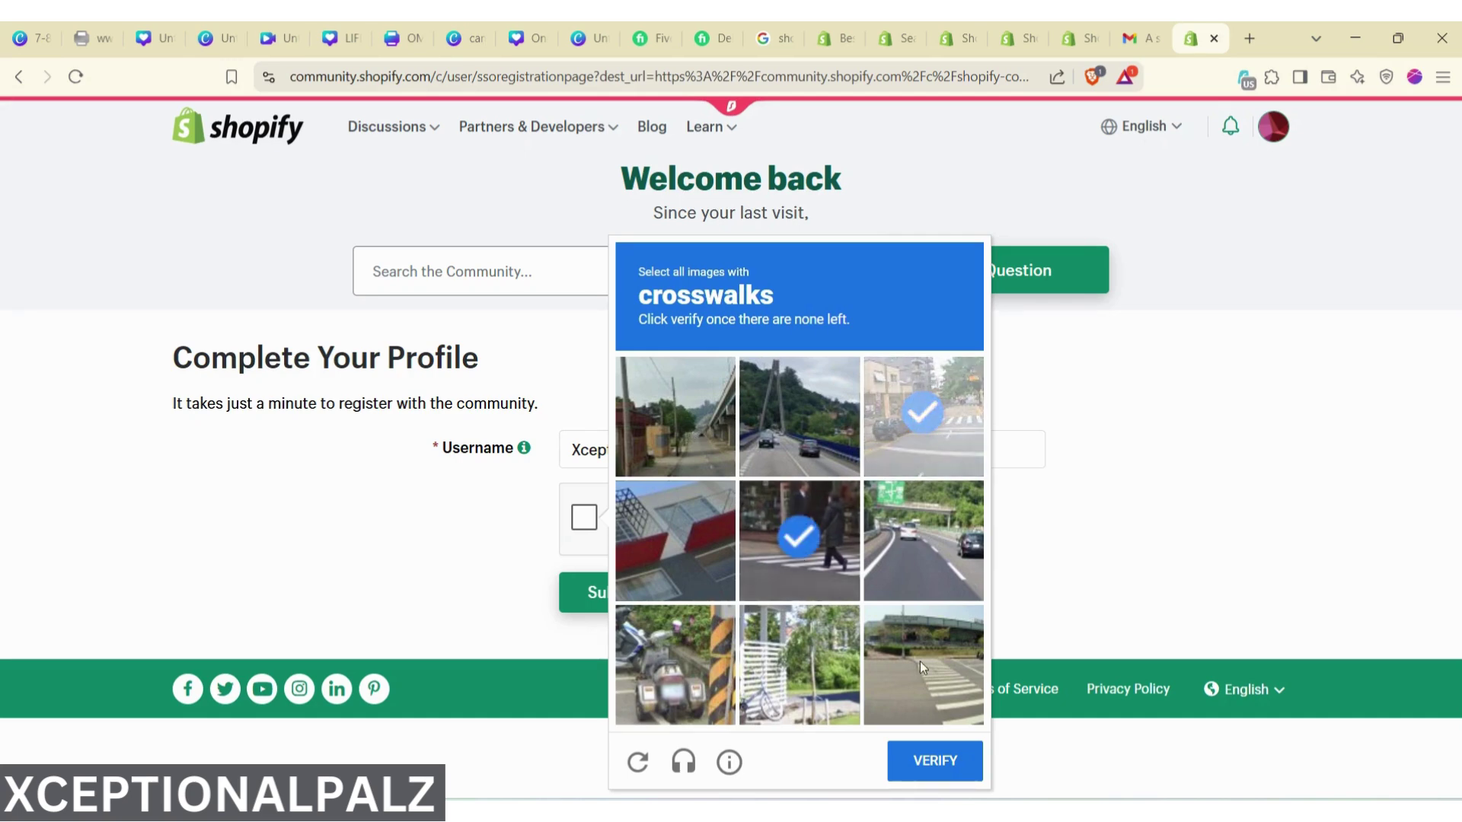
click(921, 664)
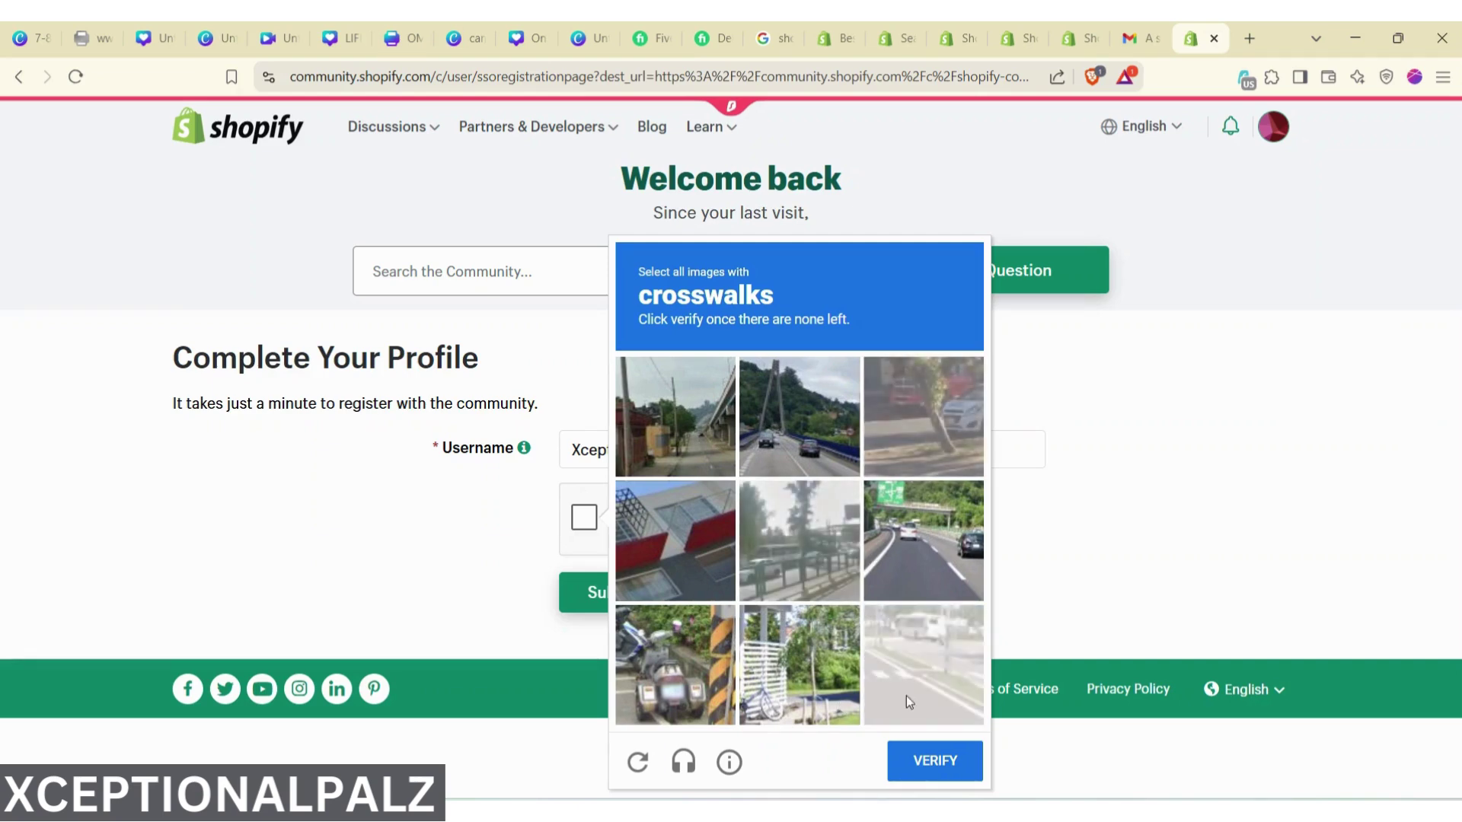
click(938, 687)
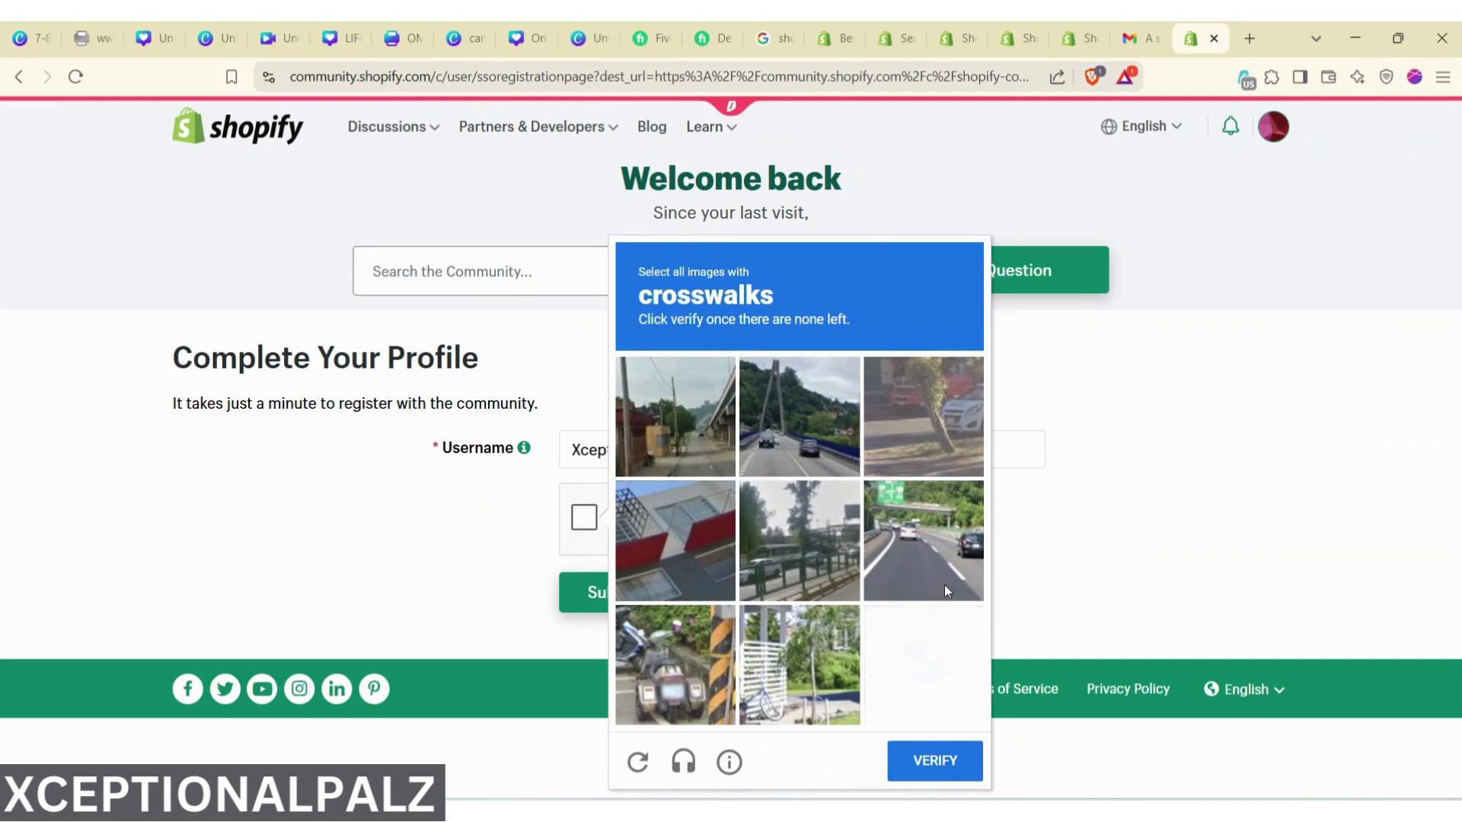
click(936, 761)
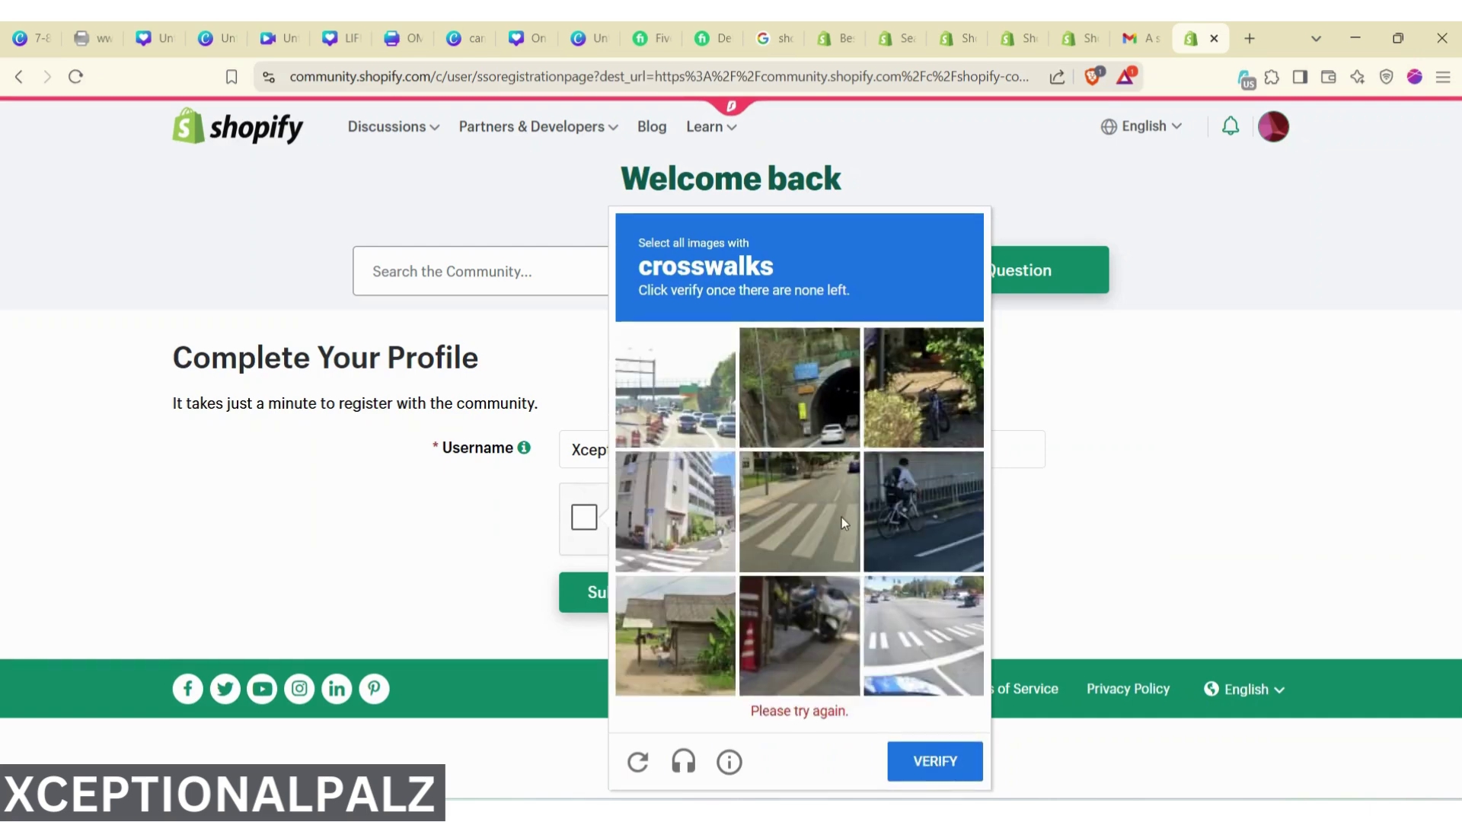
click(924, 650)
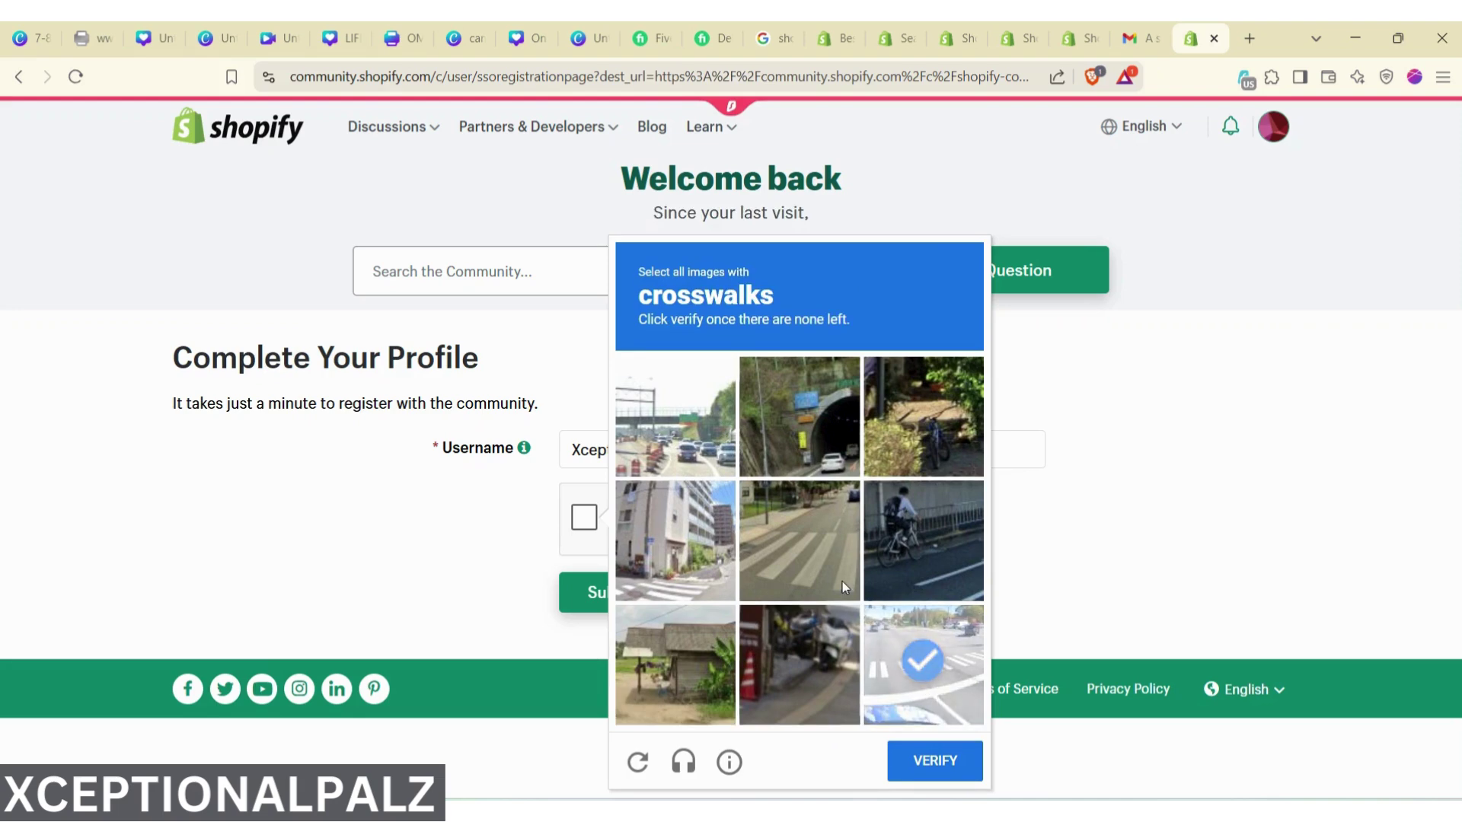
click(842, 582)
click(665, 551)
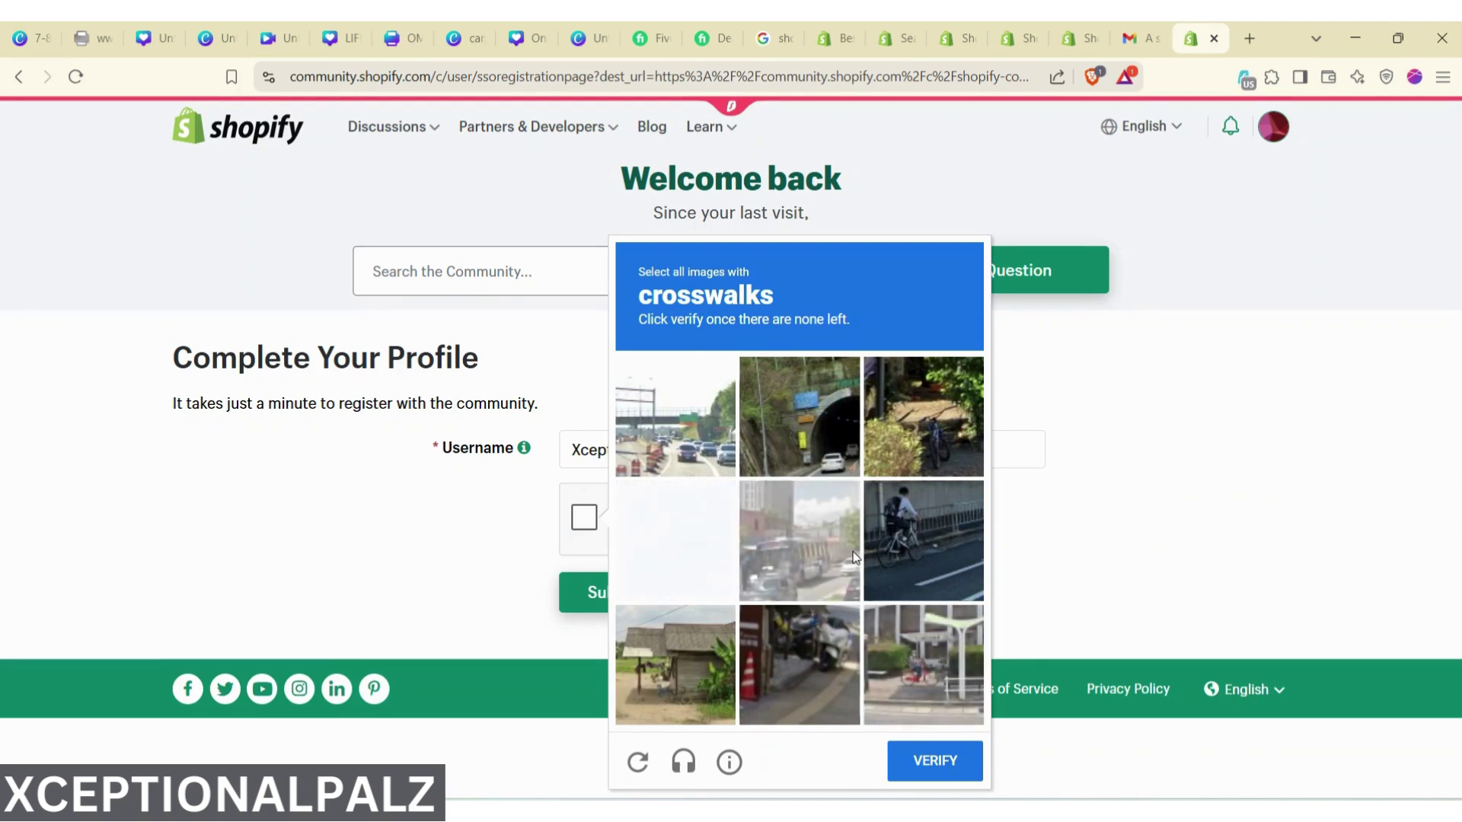
click(626, 582)
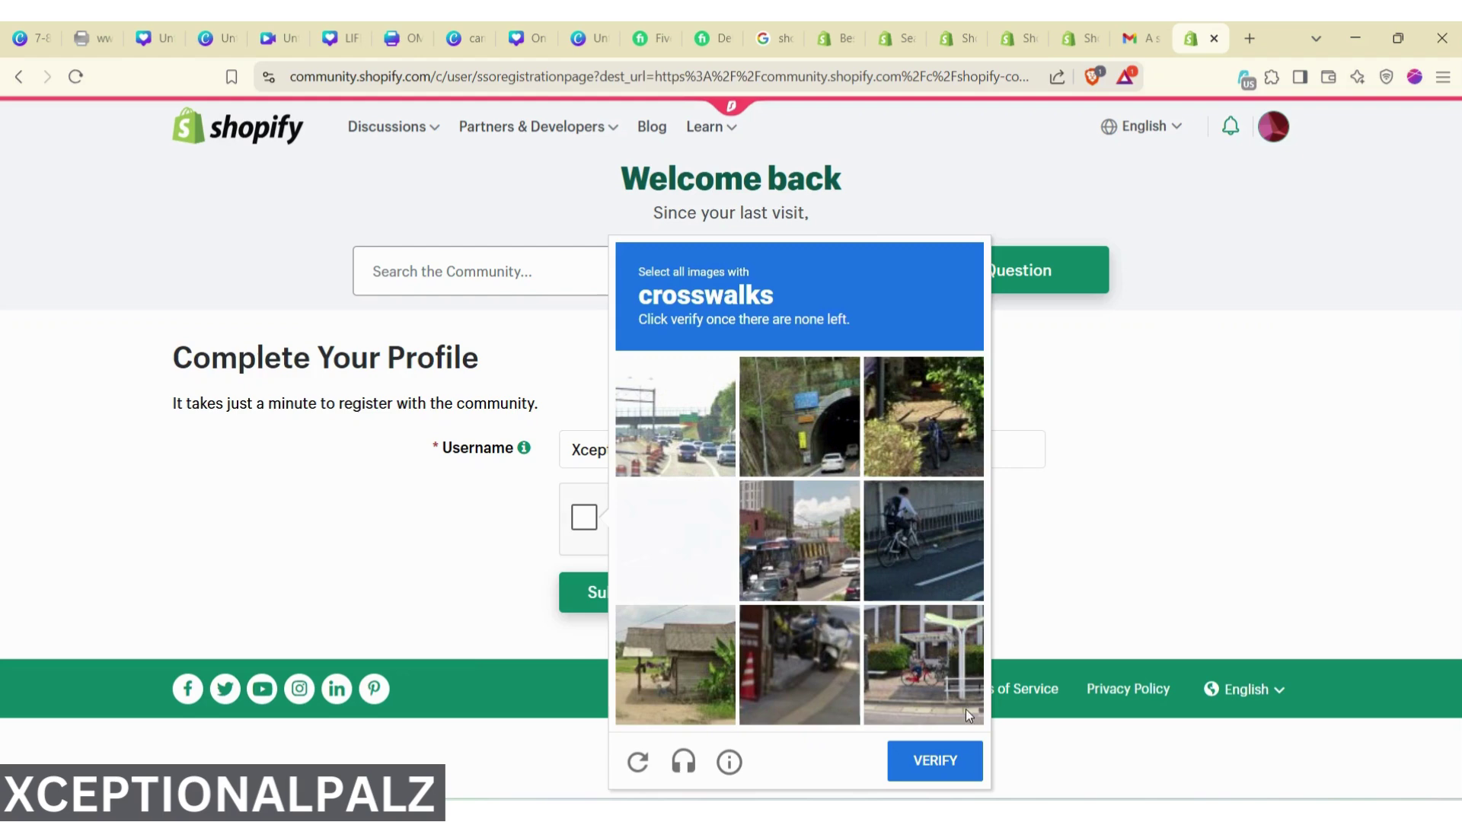
click(921, 757)
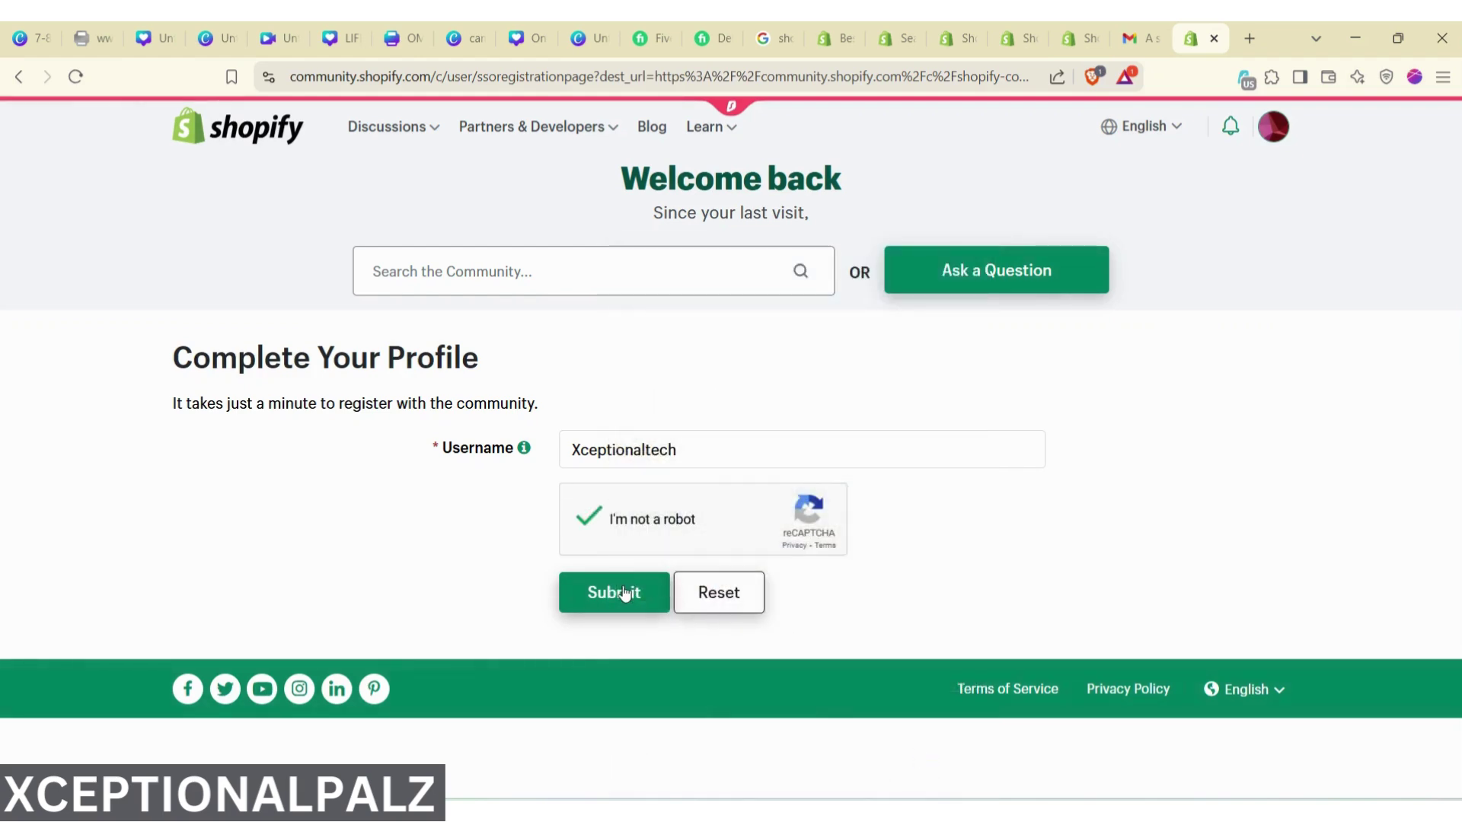
click(624, 593)
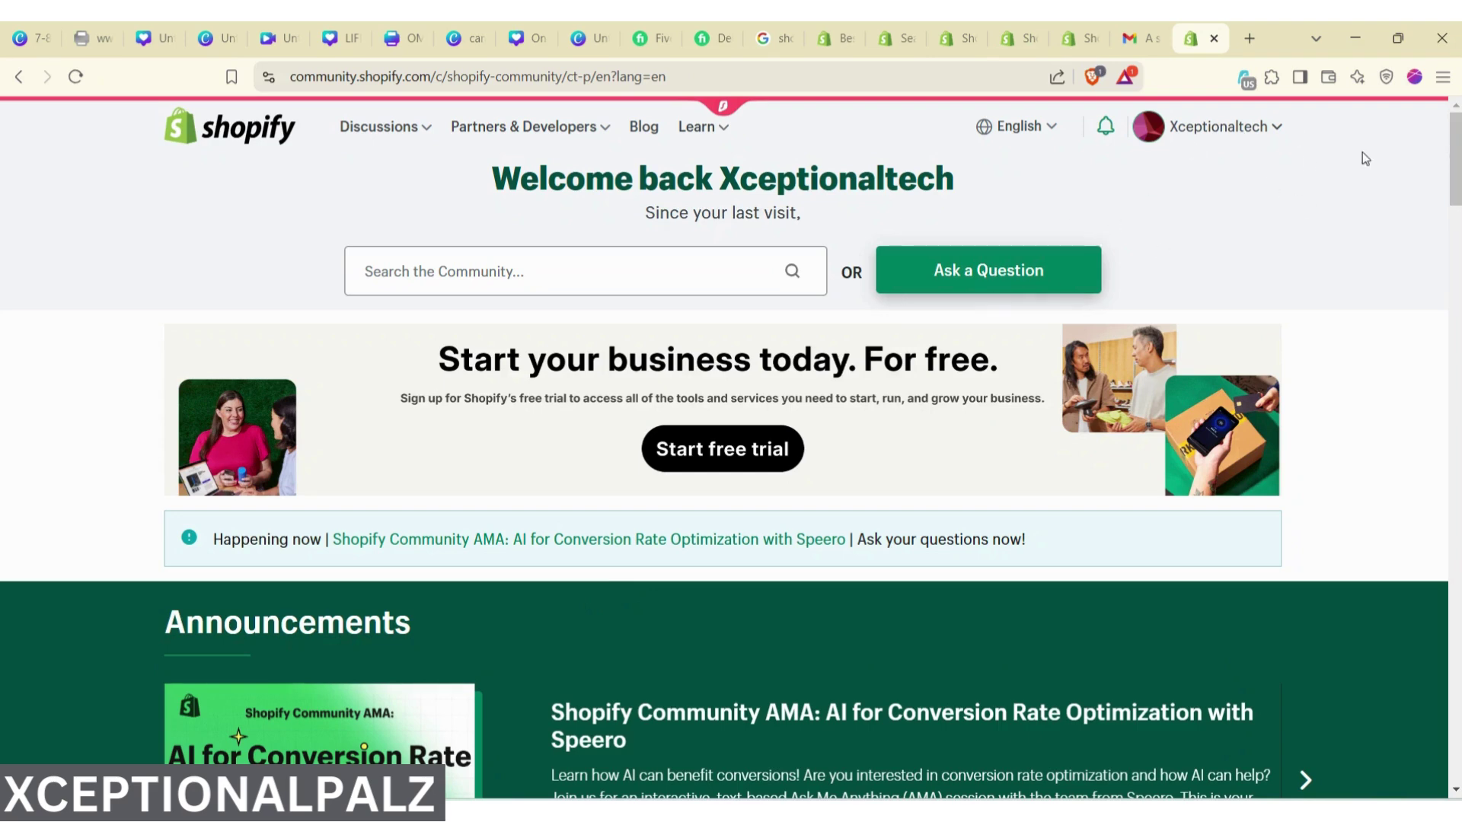
Step: Open the recent discussion "How can I maximize the data regarding each orders lead source?" in a new tab
scroll(1365, 158, down, 10)
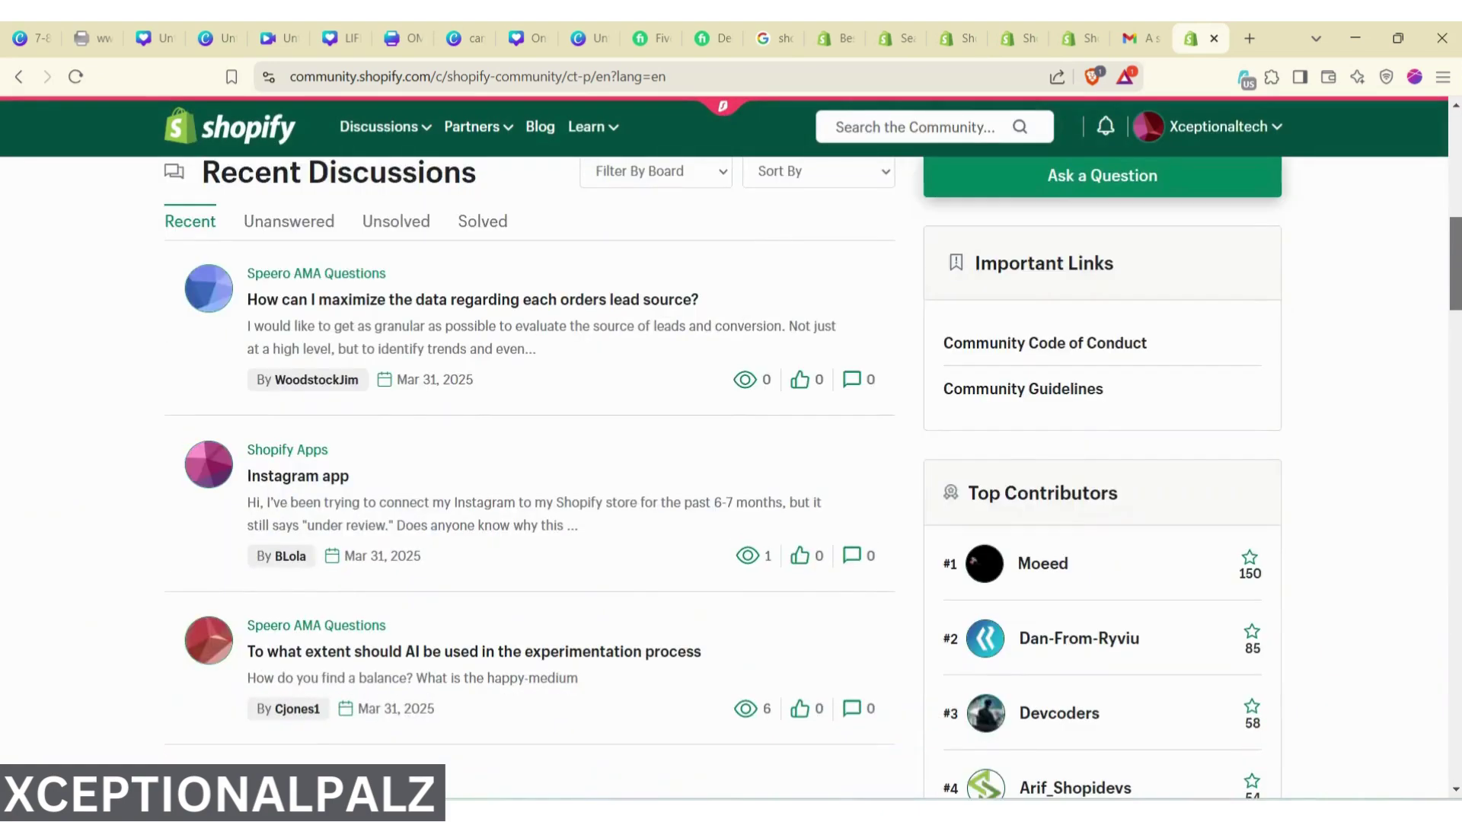
scroll(1420, 154, up, 10)
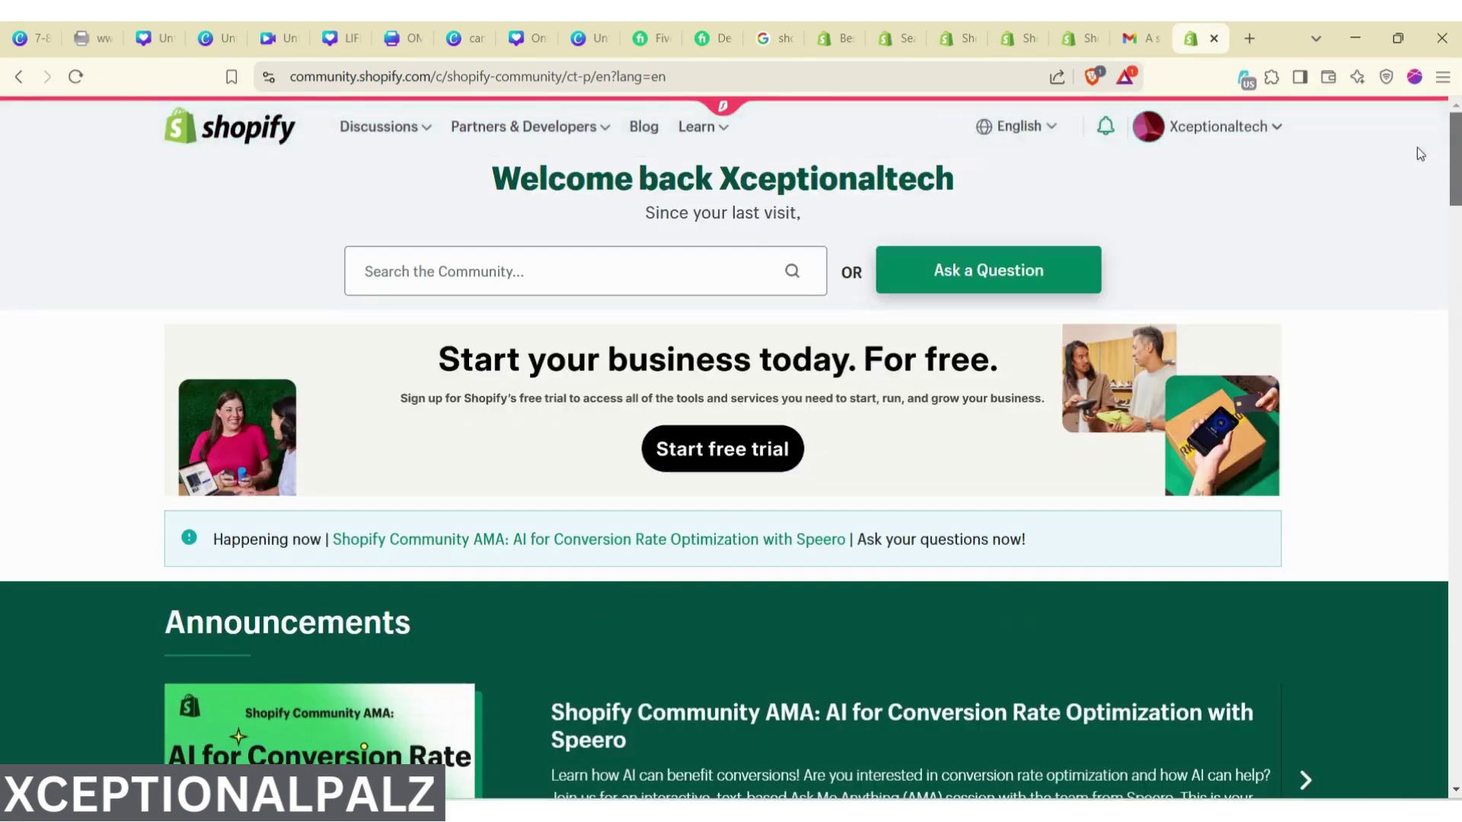
scroll(1420, 154, down, 10)
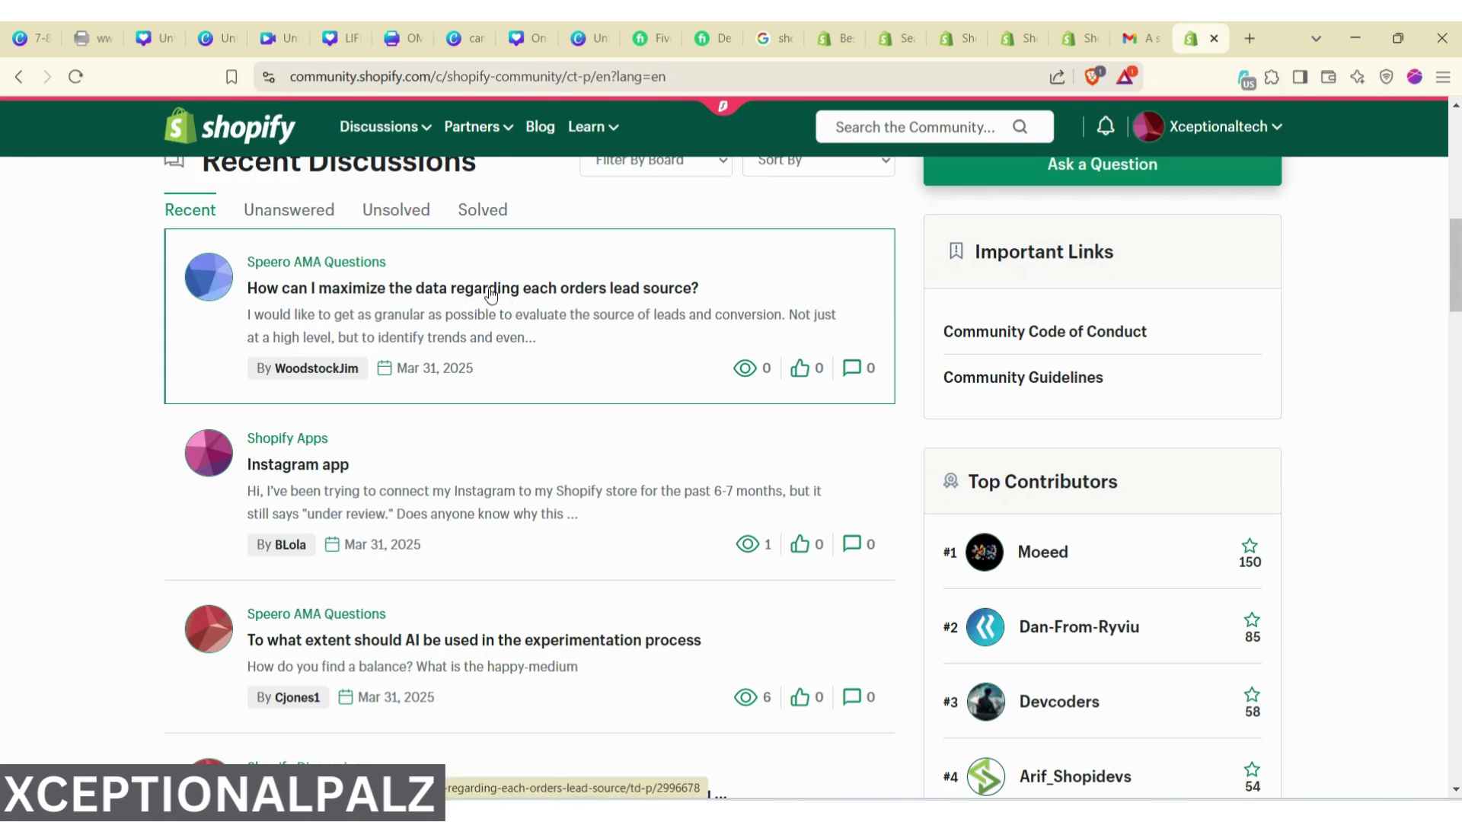
right_click(491, 296)
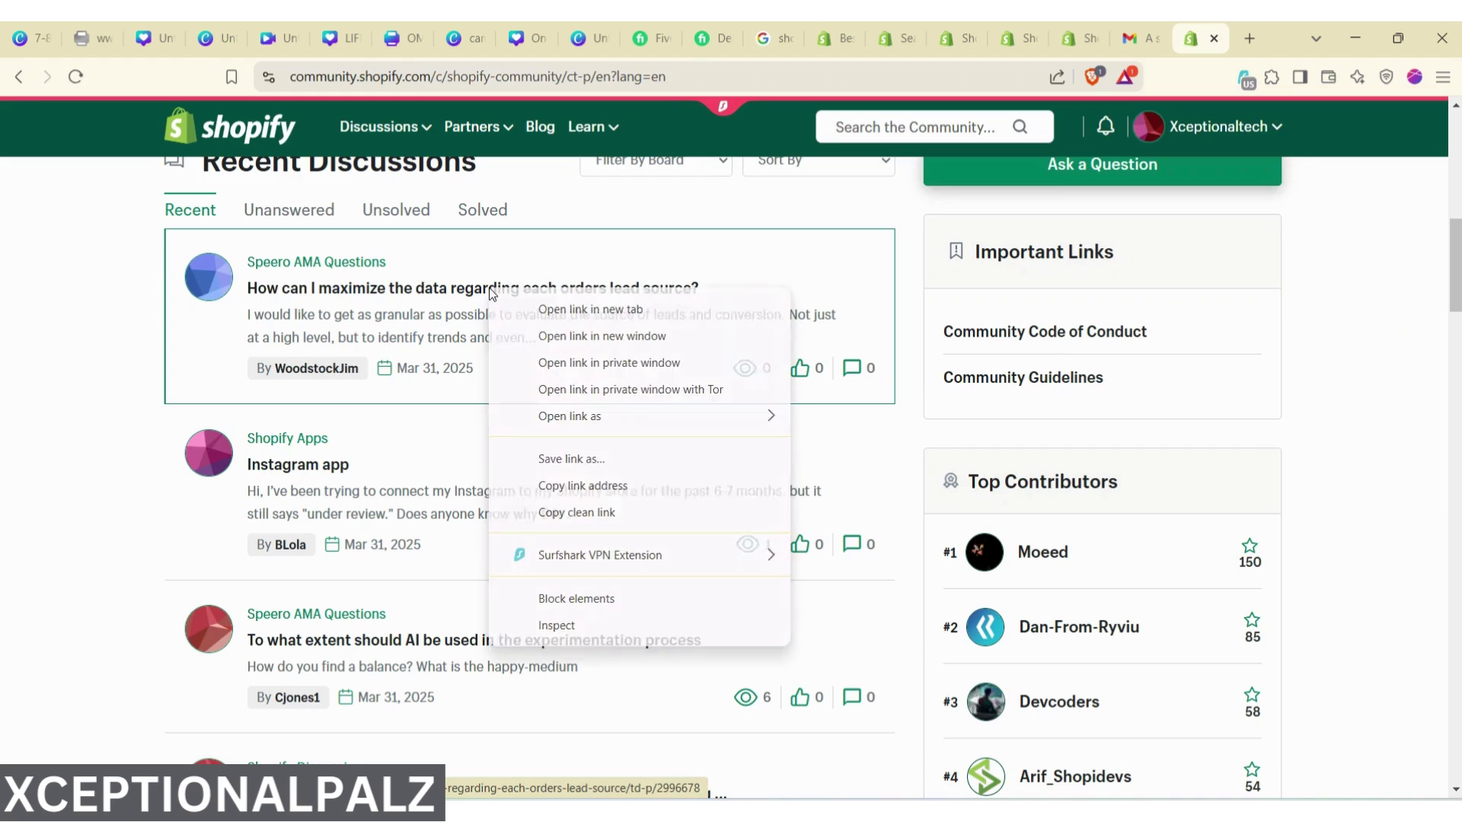
click(542, 310)
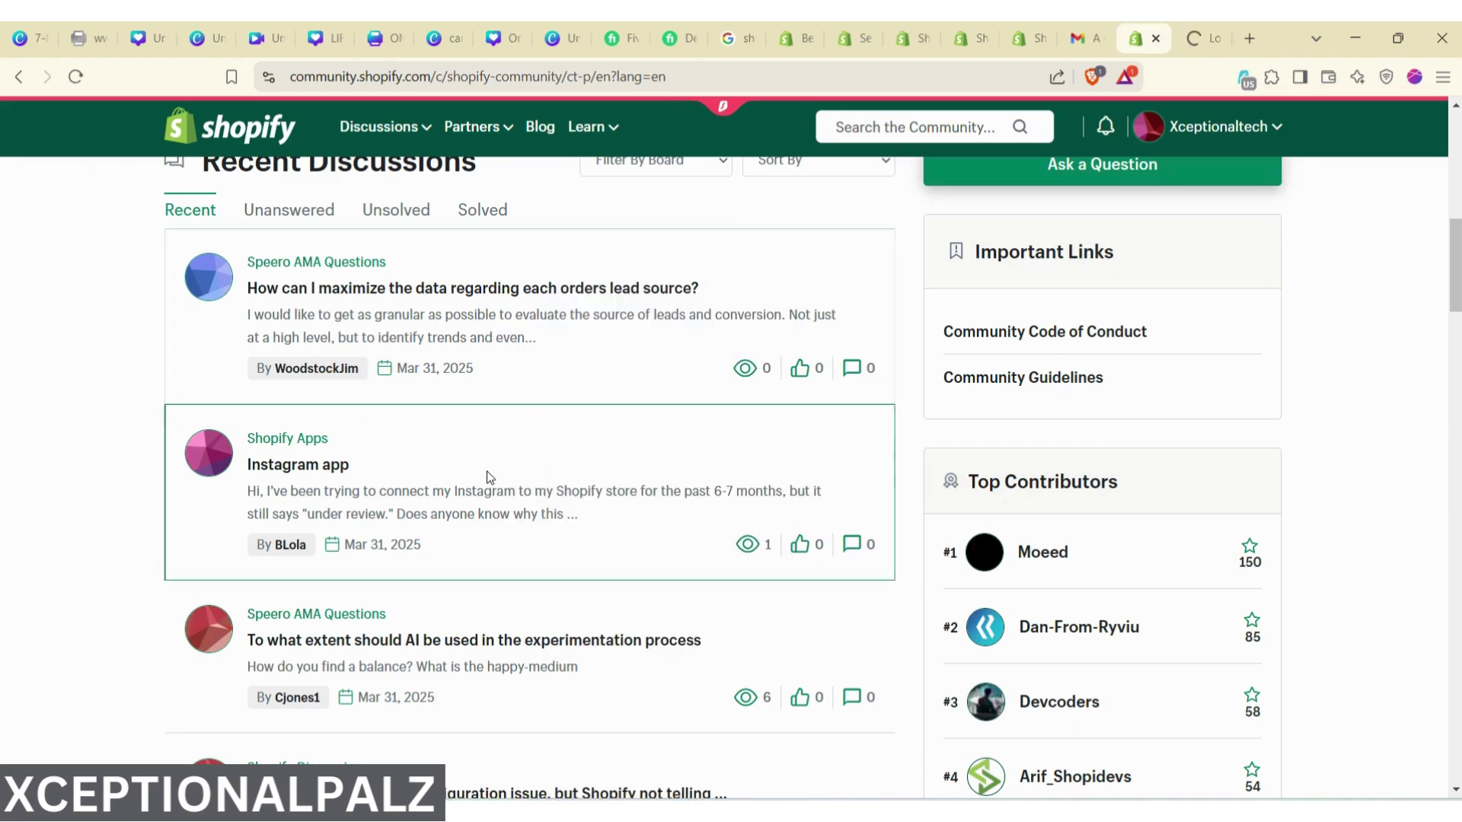
Step: Open the recent "Instagram app" discussion from the Shopify Apps board in a new tab
right_click(473, 495)
click(332, 468)
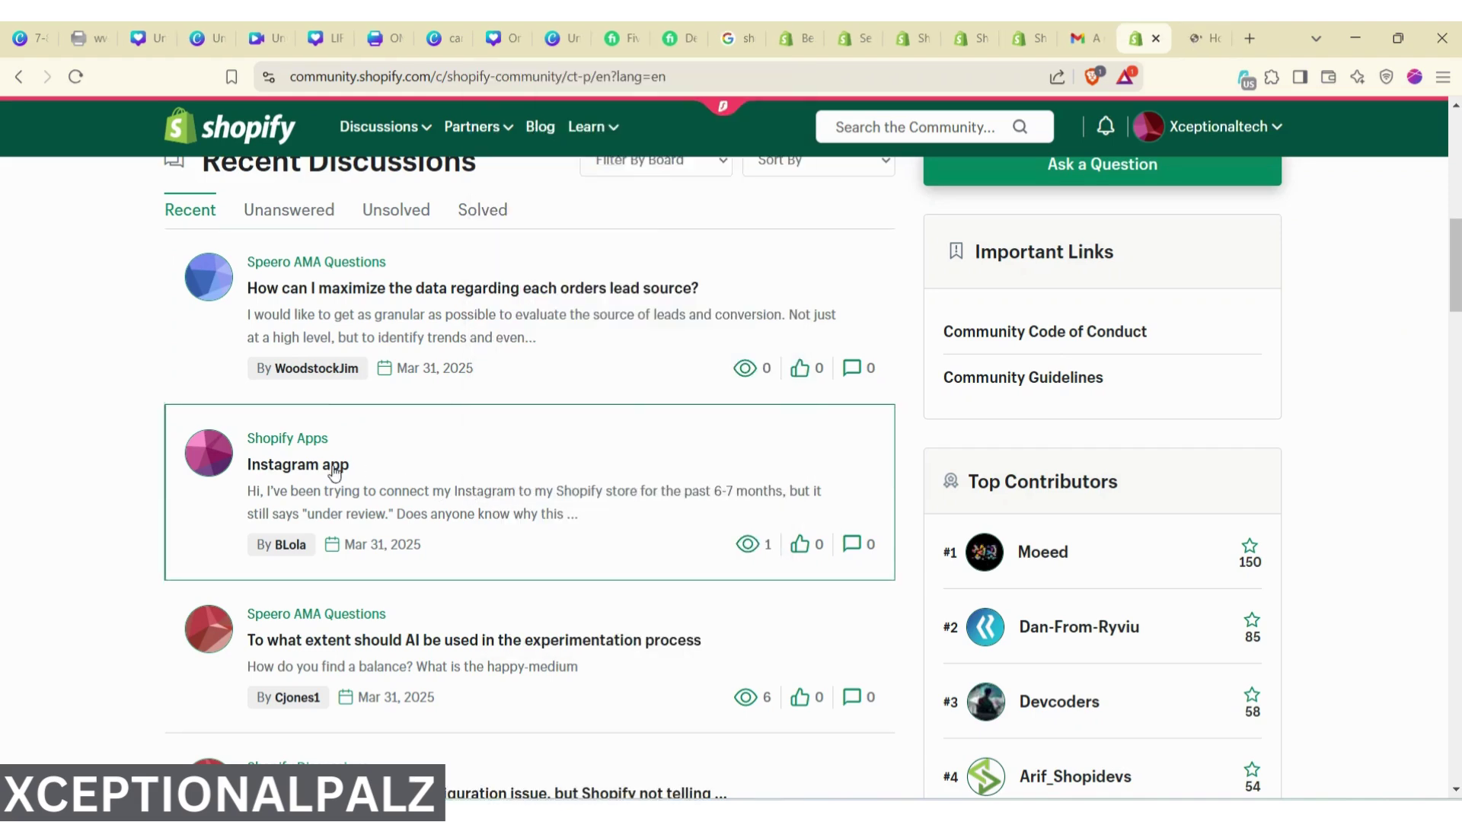
right_click(333, 466)
click(509, 131)
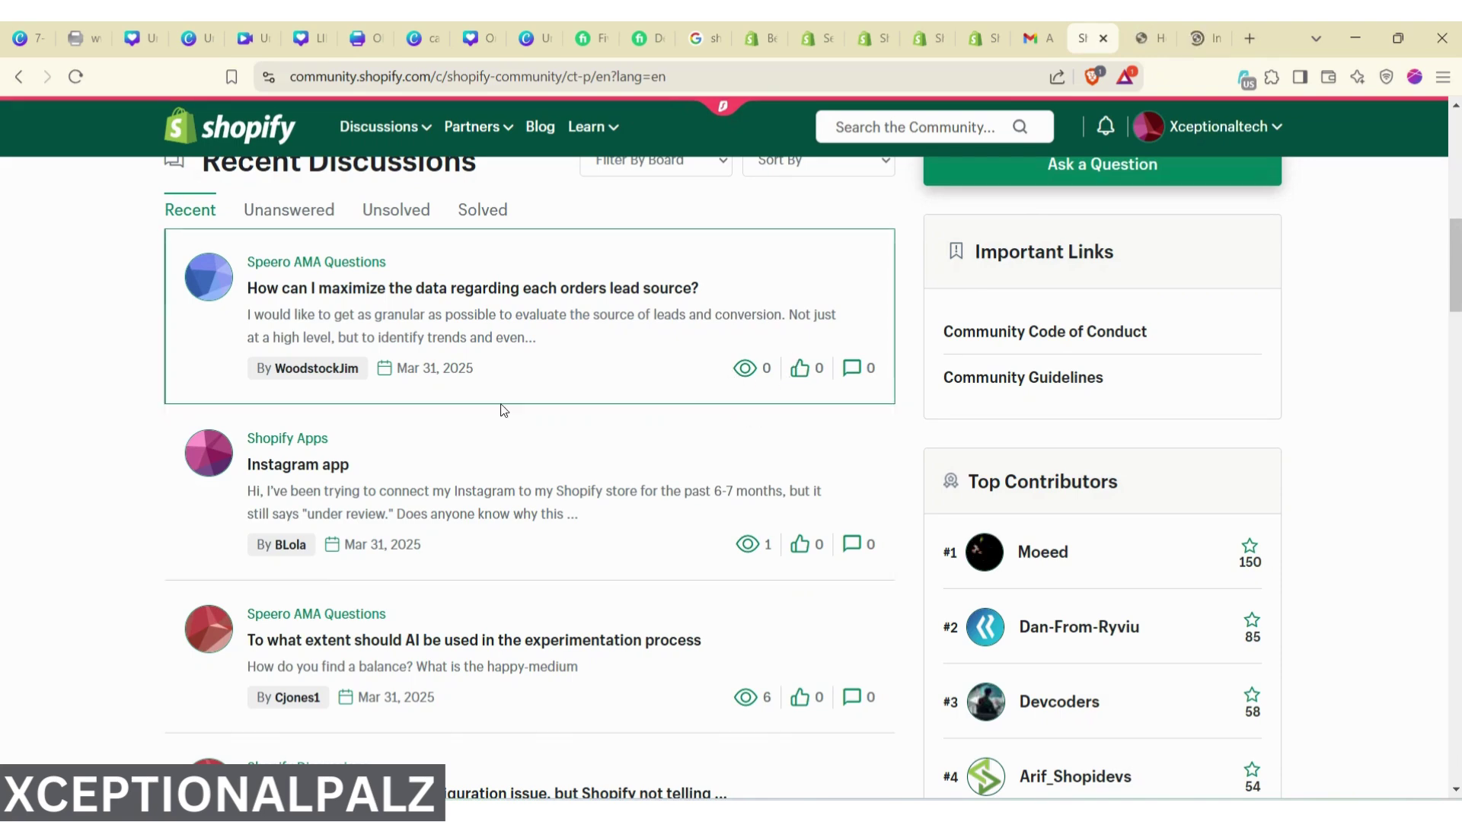
Step: Open the profile of the lead source question's author in a new tab and view it
right_click(337, 371)
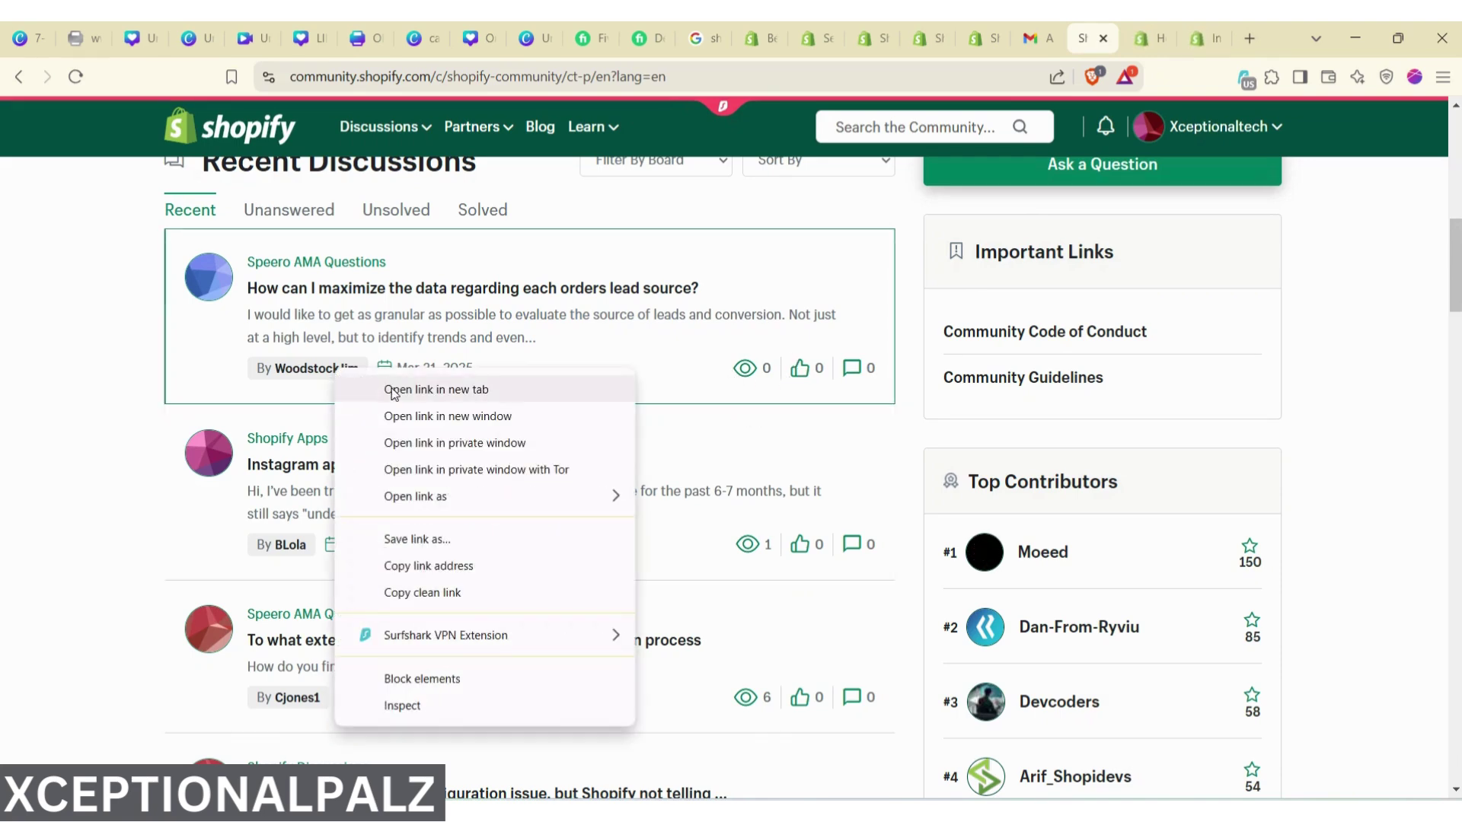
click(426, 386)
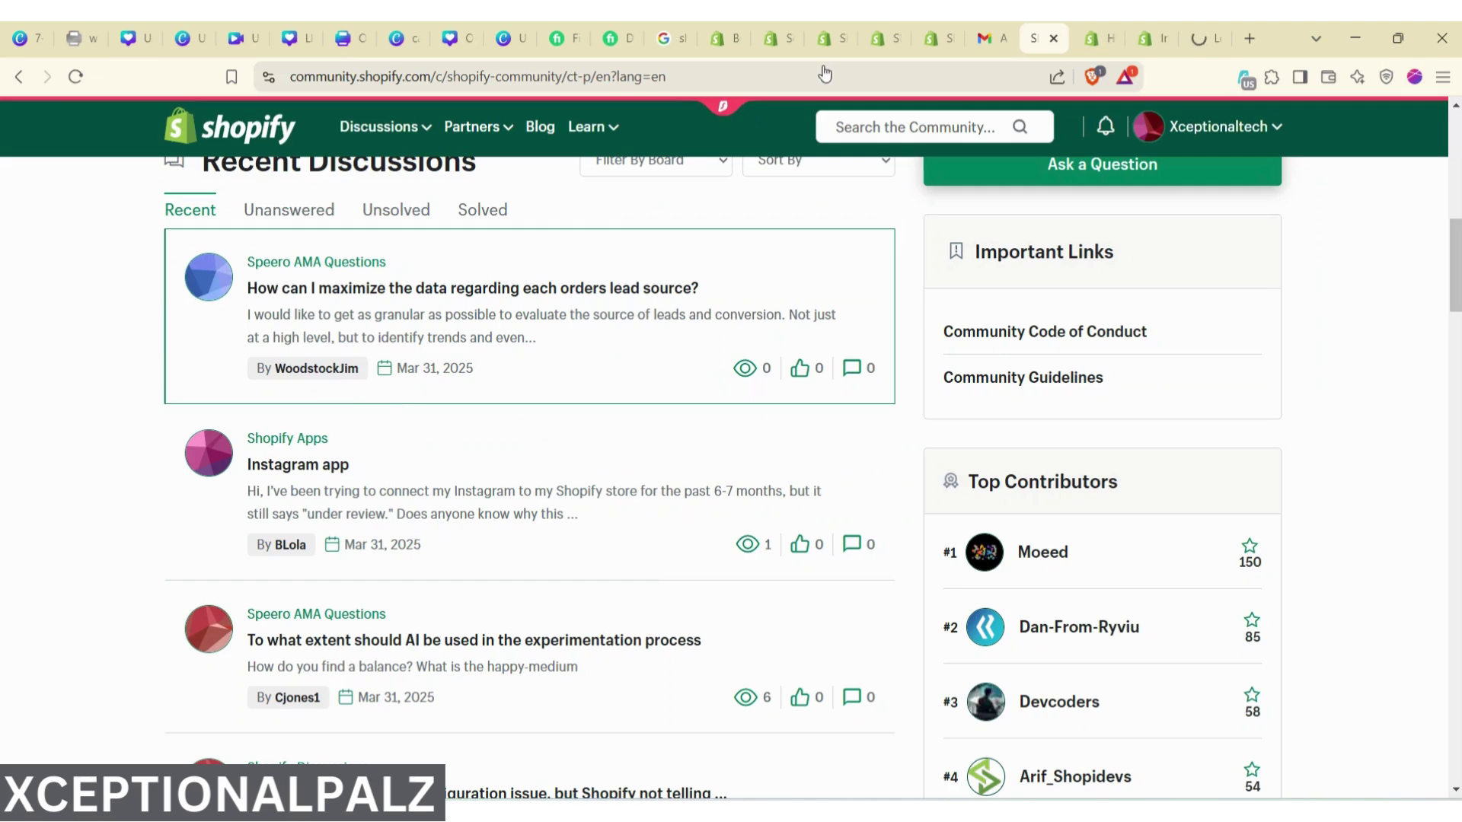
click(1203, 43)
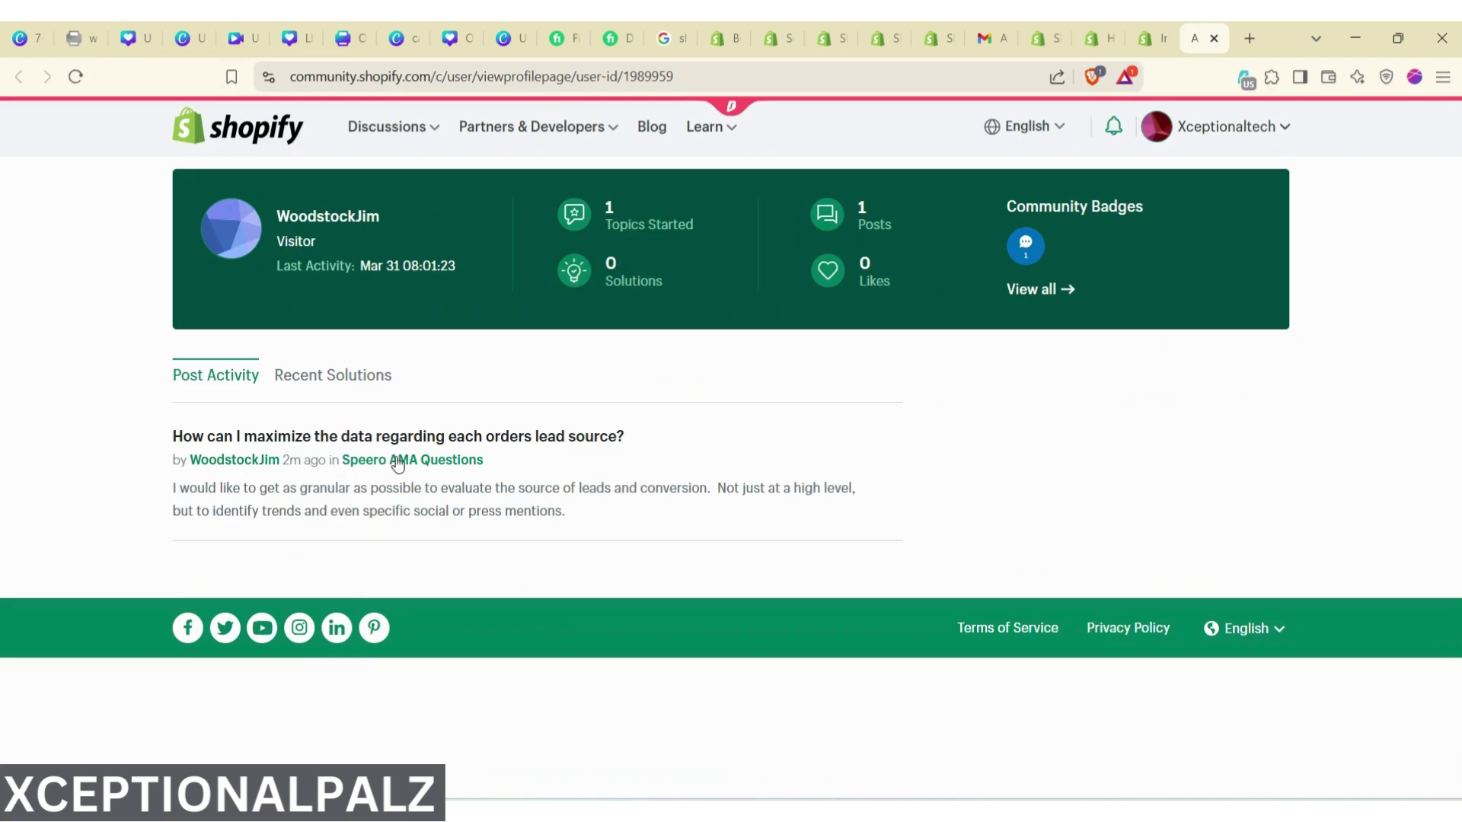
Step: Look over the opened "Instagram app" discussion and read the post about maximizing order lead source data
click(1145, 36)
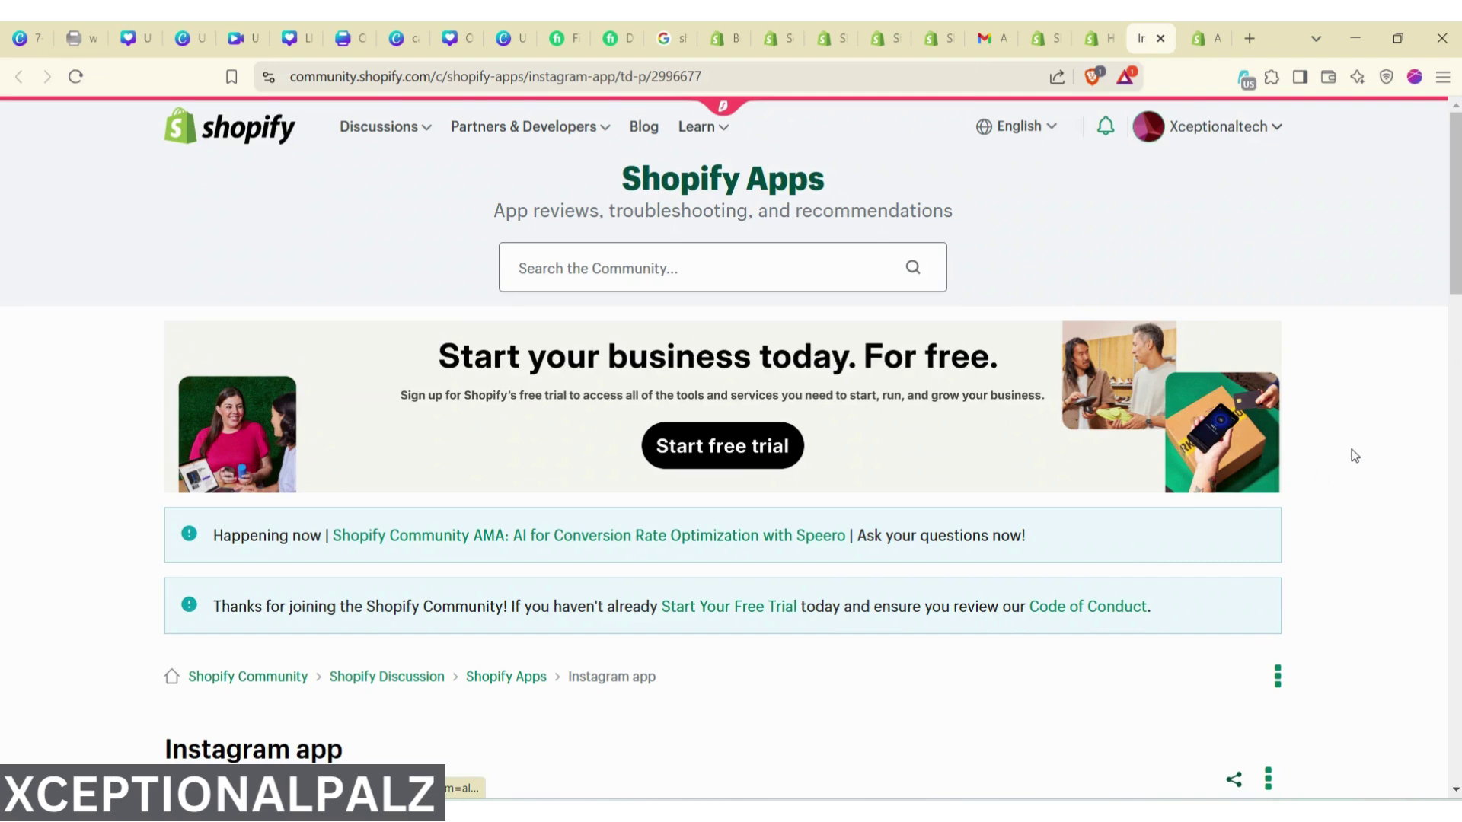
click(1096, 40)
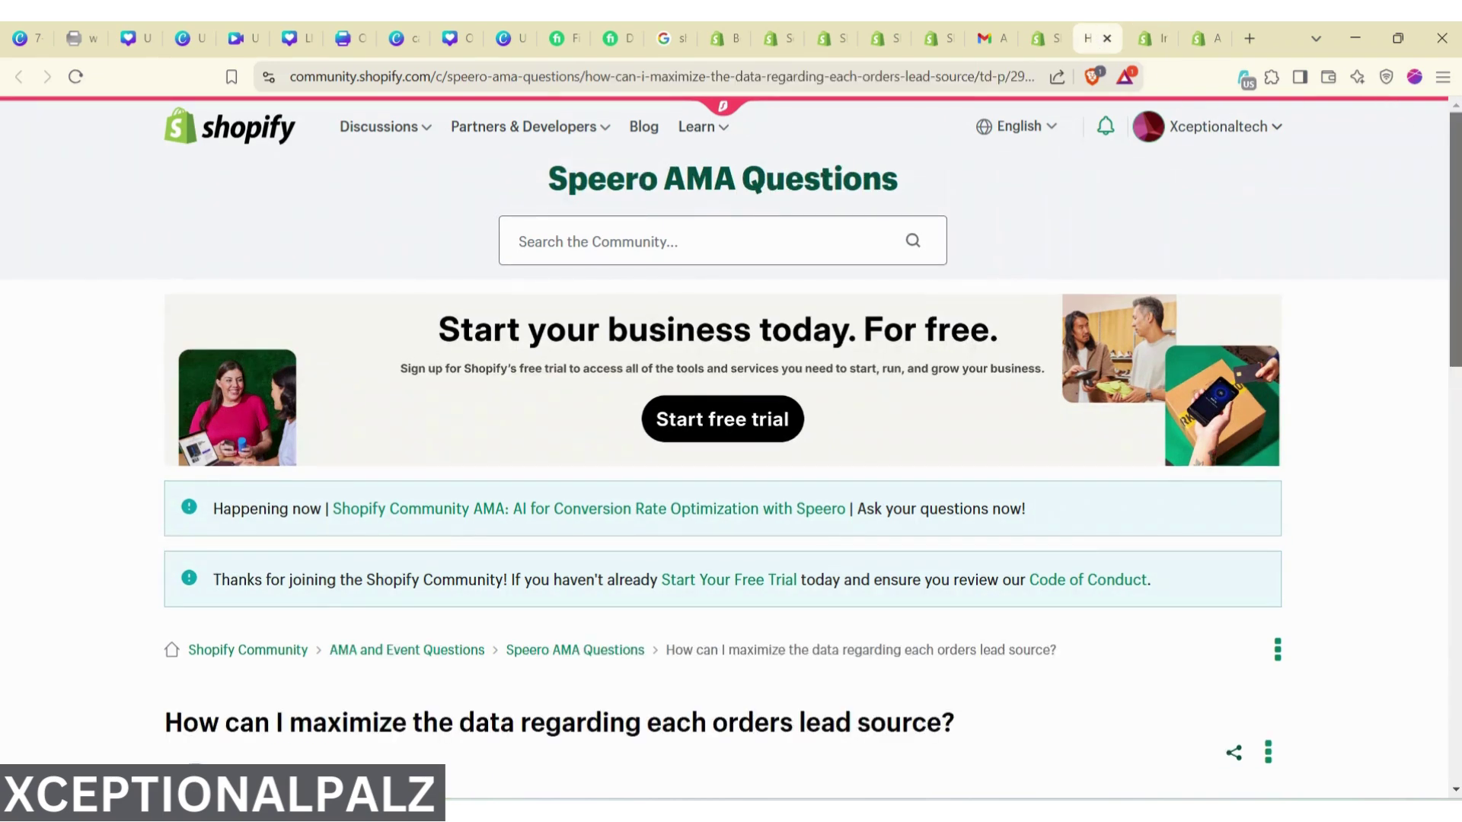
scroll(1454, 152, down, 4)
scroll(744, 382, down, 1)
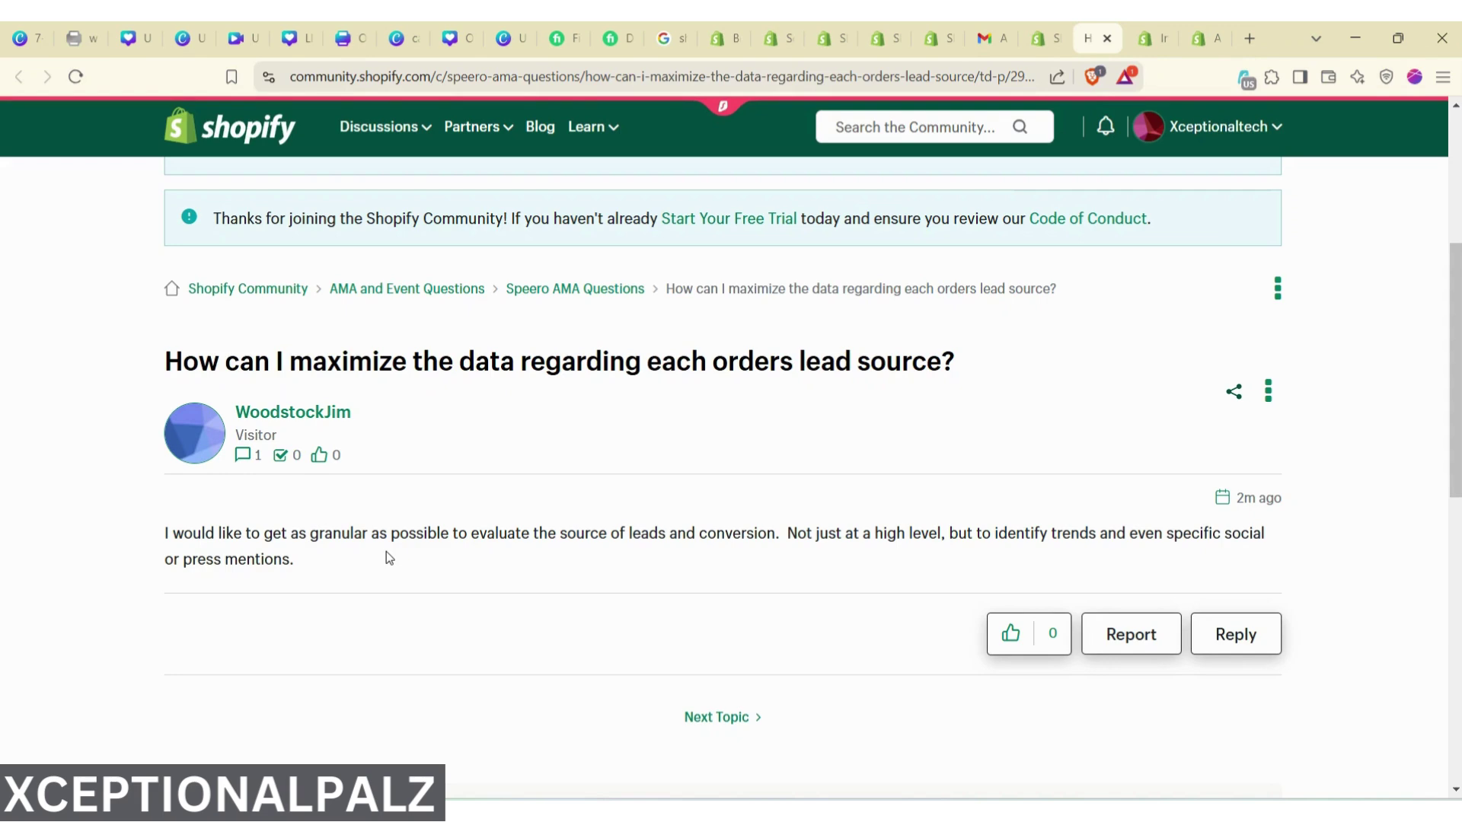
Step: Start a reply to the lead source question and enter the sample text "cgghhgjhjhkjohyfyfchfjhvfg yukl"
click(1242, 636)
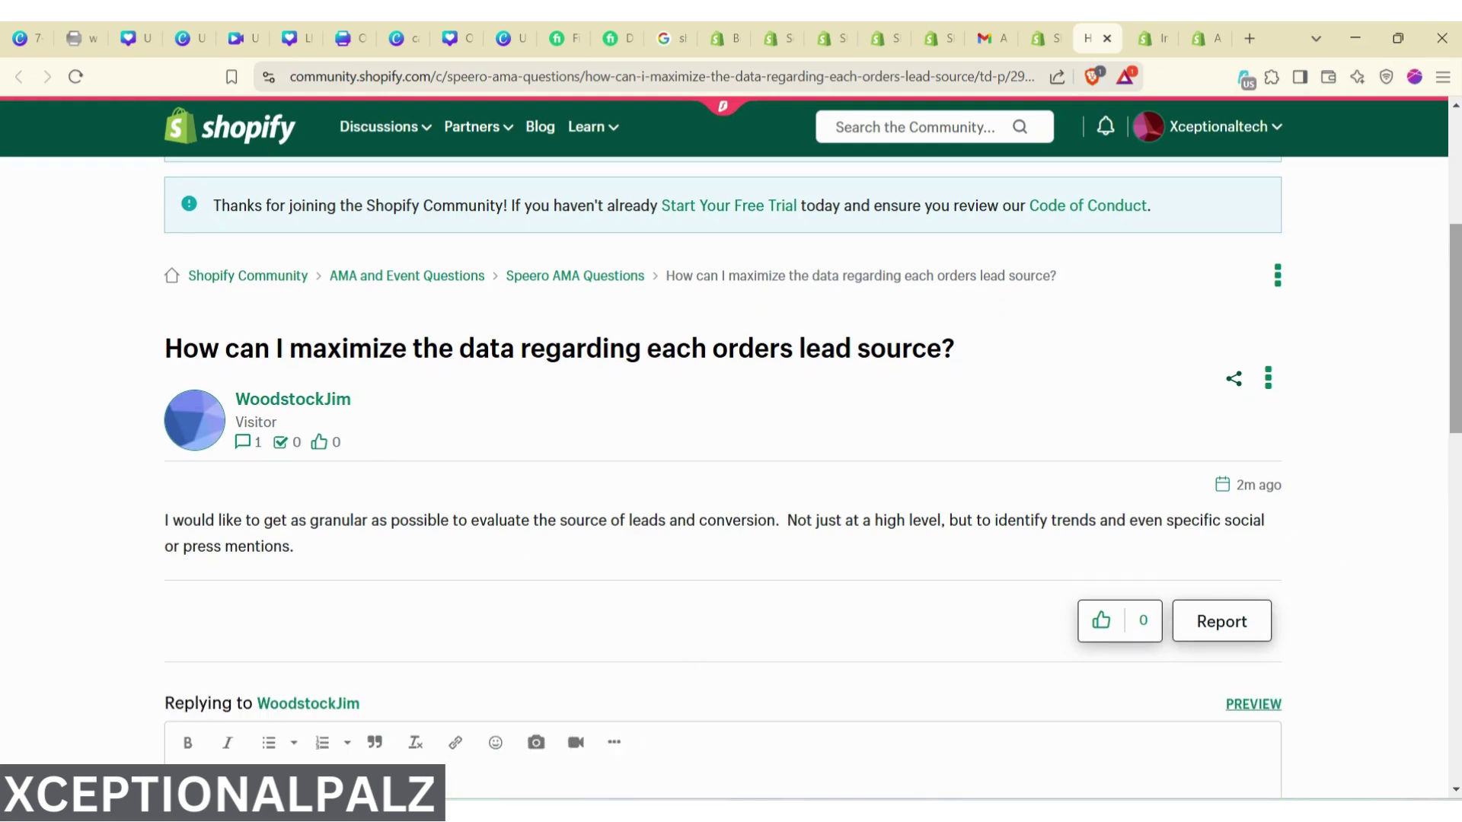
scroll(1451, 381, down, 3)
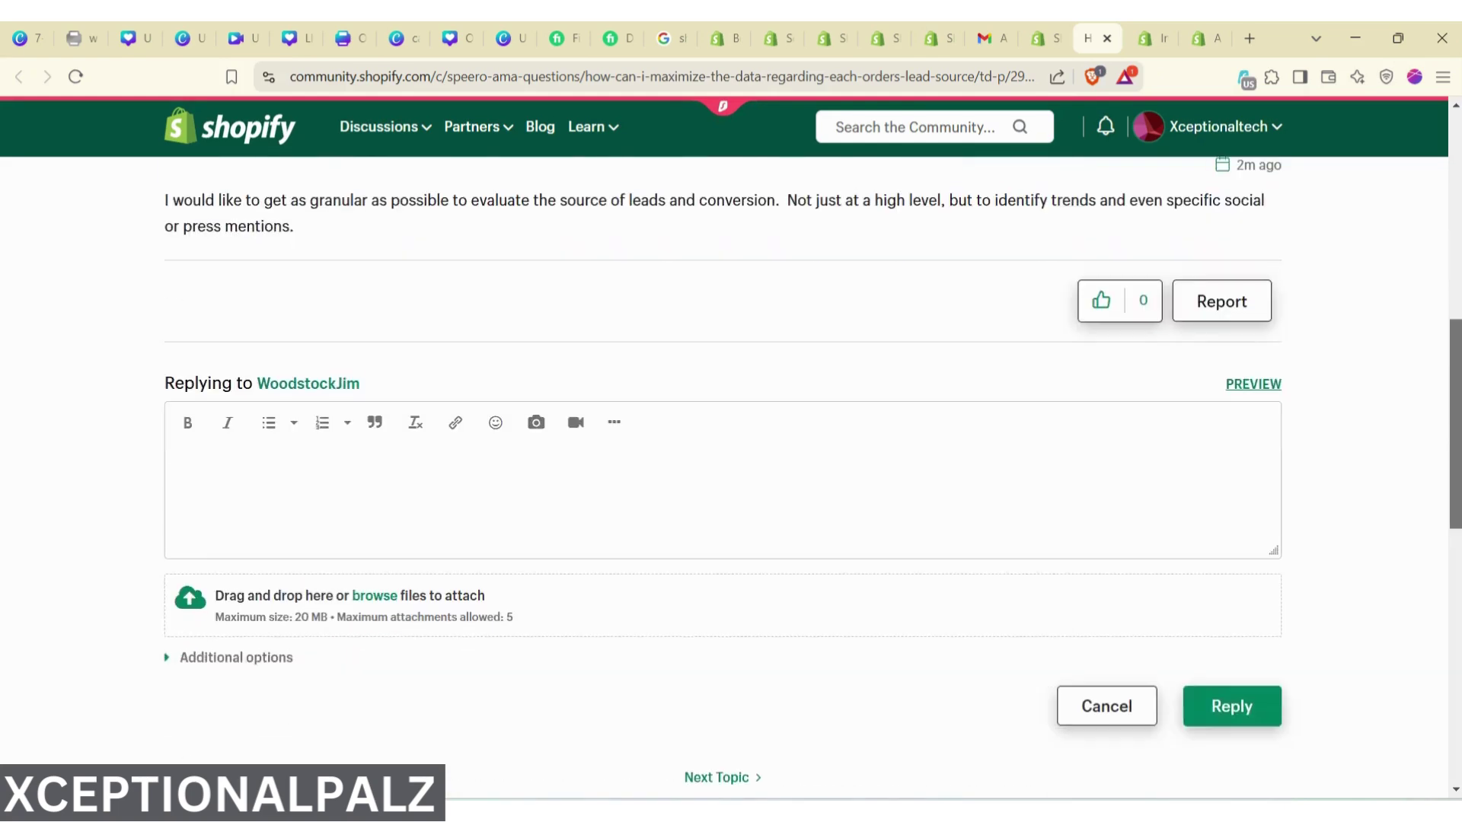
drag(1452, 394, 1452, 386)
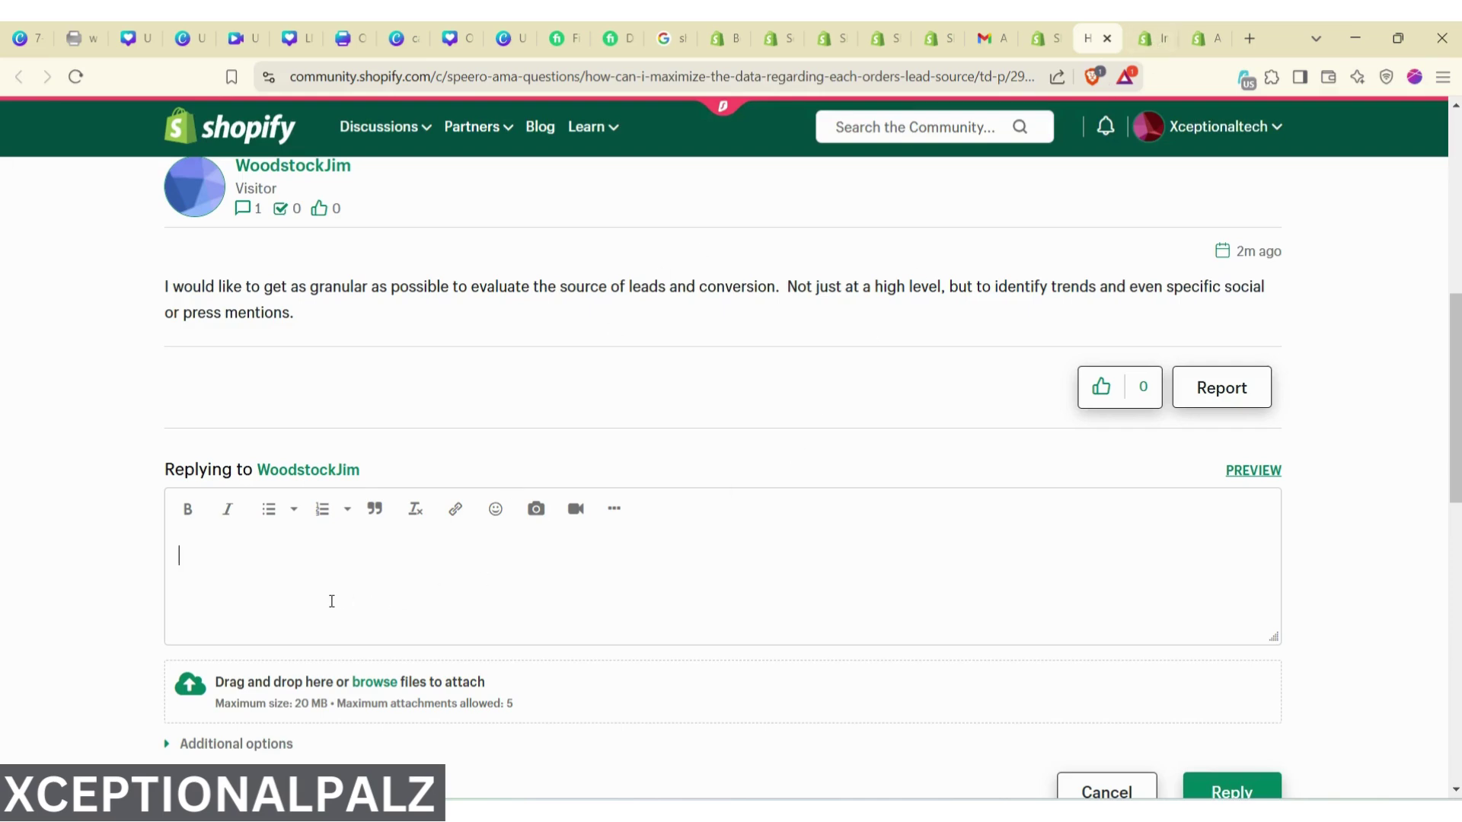
text(cgghhgjhjhkjoh)
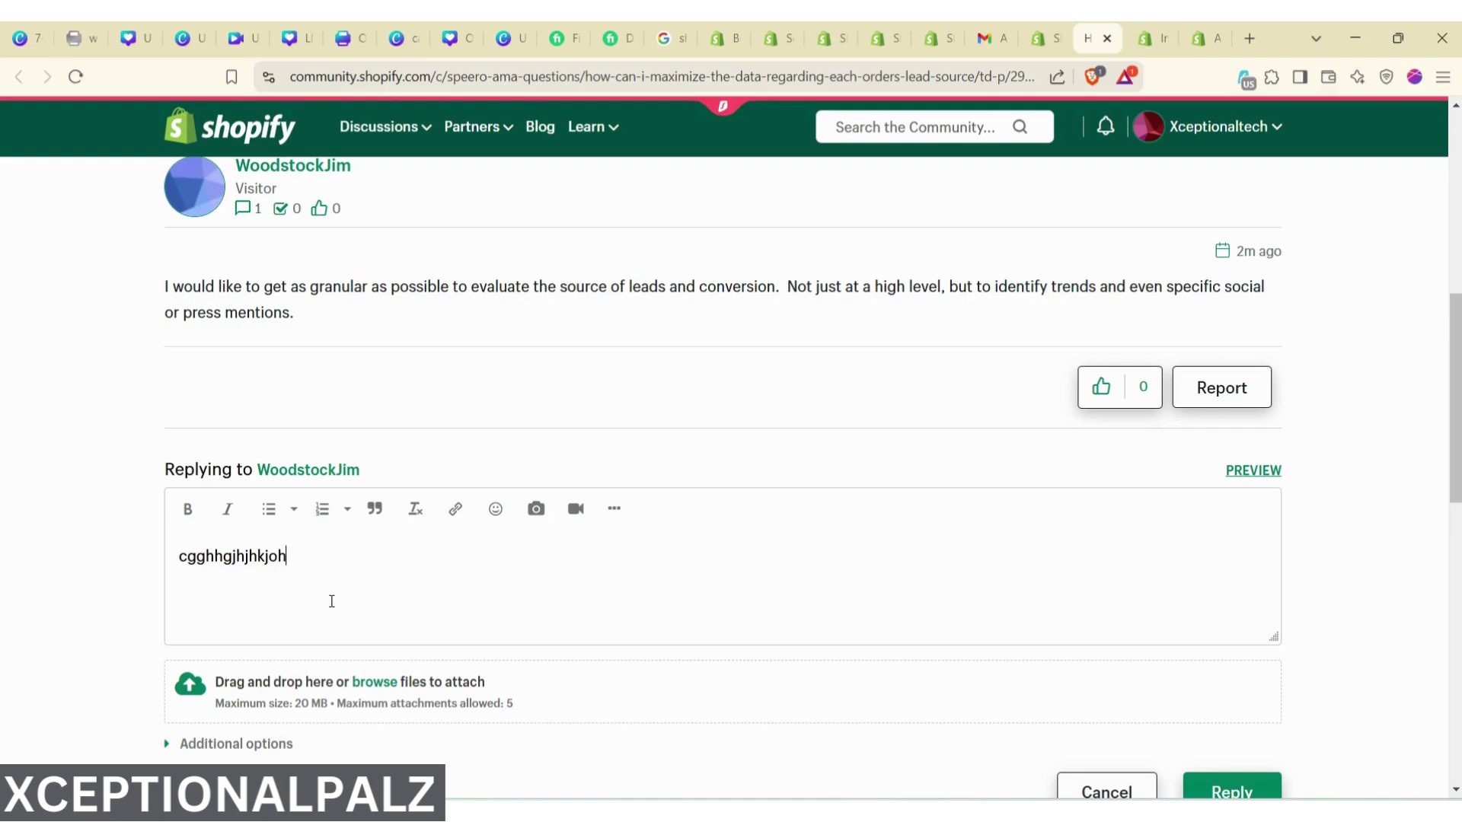
text(yfyfchfjhvfg yukl)
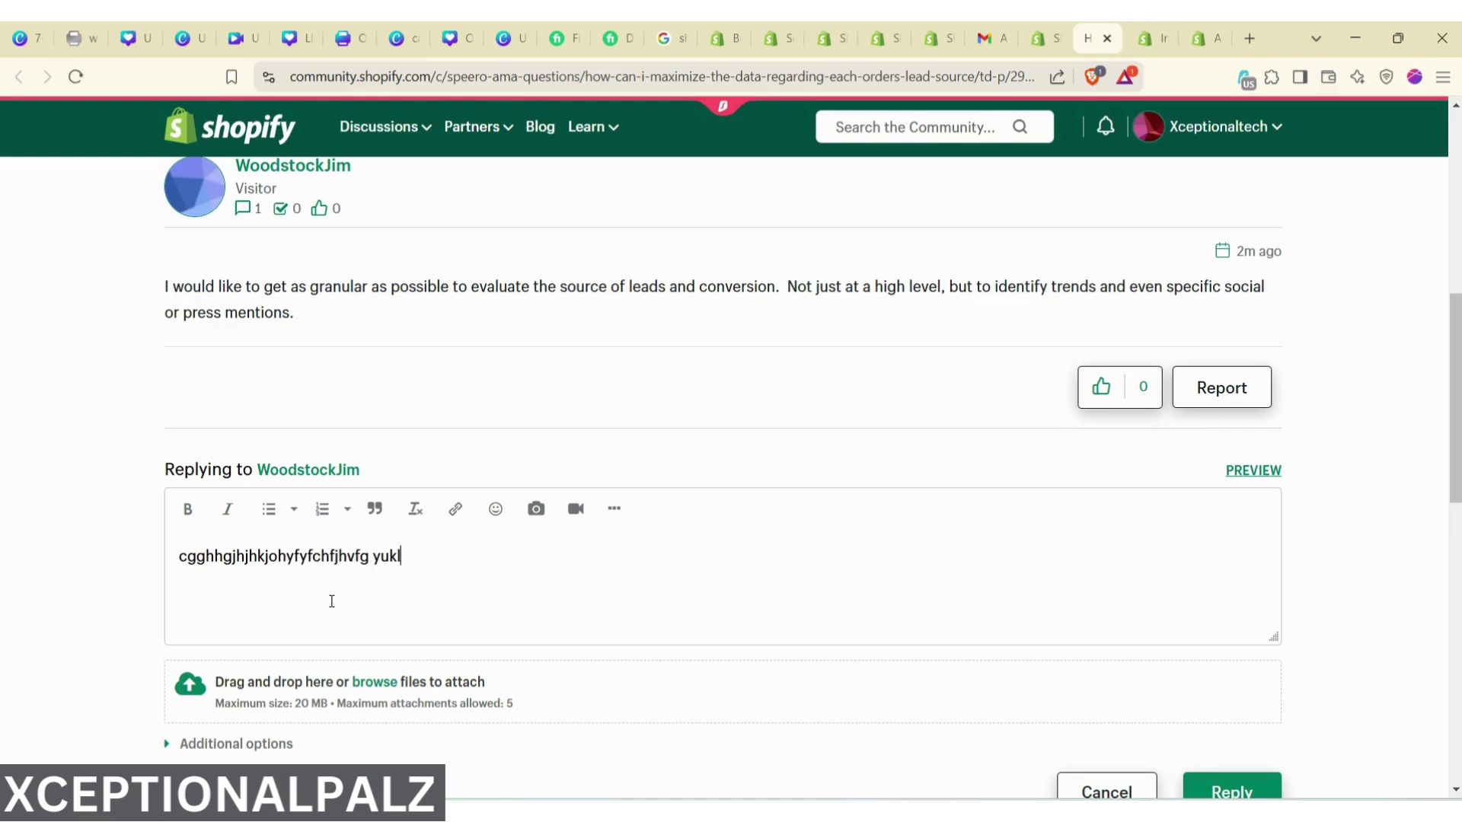
Step: Append the sample text " hi ji/pjpojkpokpkpkpl[l[l[lm'L:l;'l[';l[;';" to the reply to the lead source question
text( hi ji/pjpojkpokpkpkp)
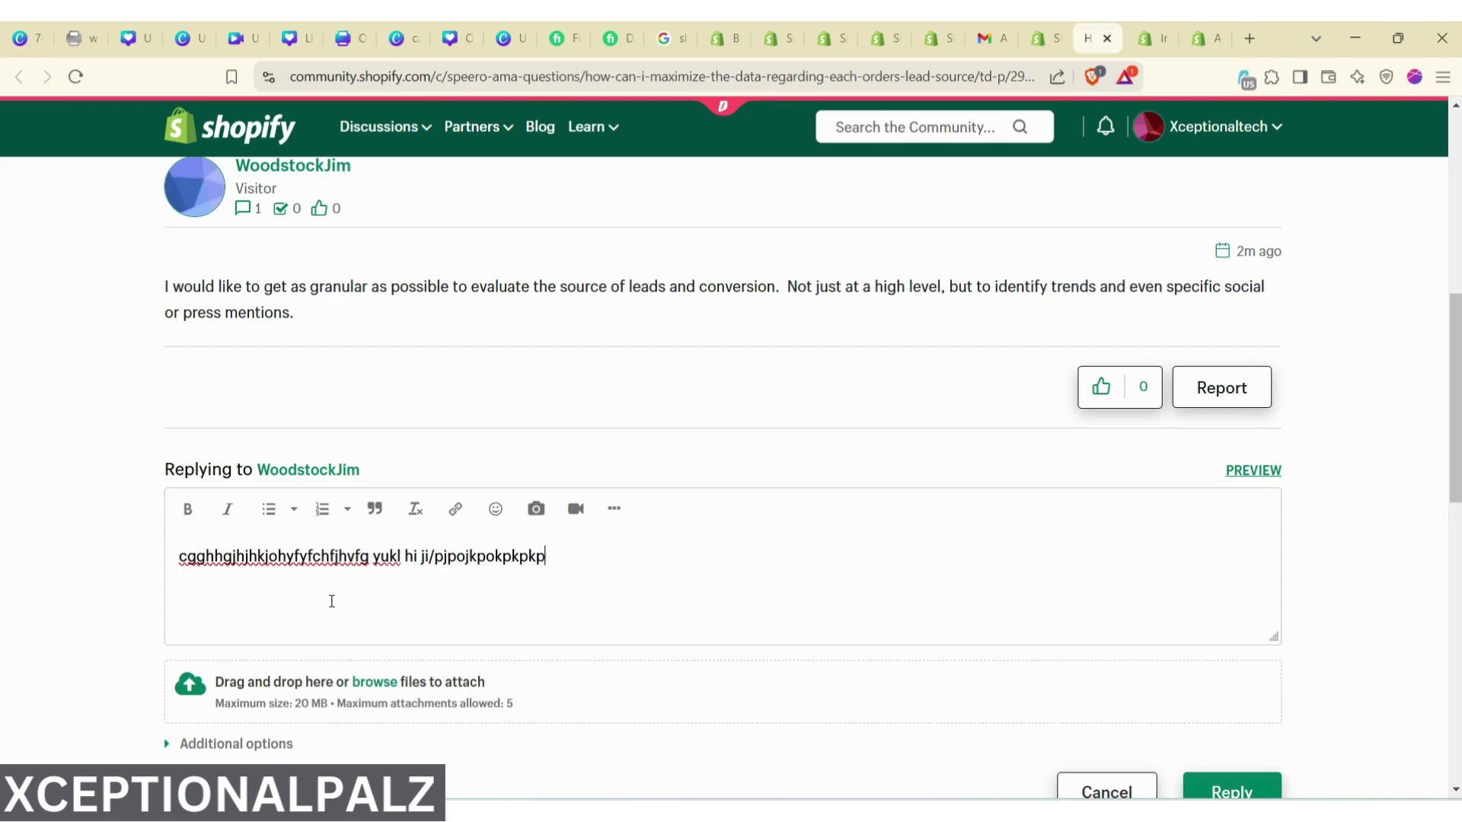
text(l[l[l[lm'L:l;'l[';l[;';)
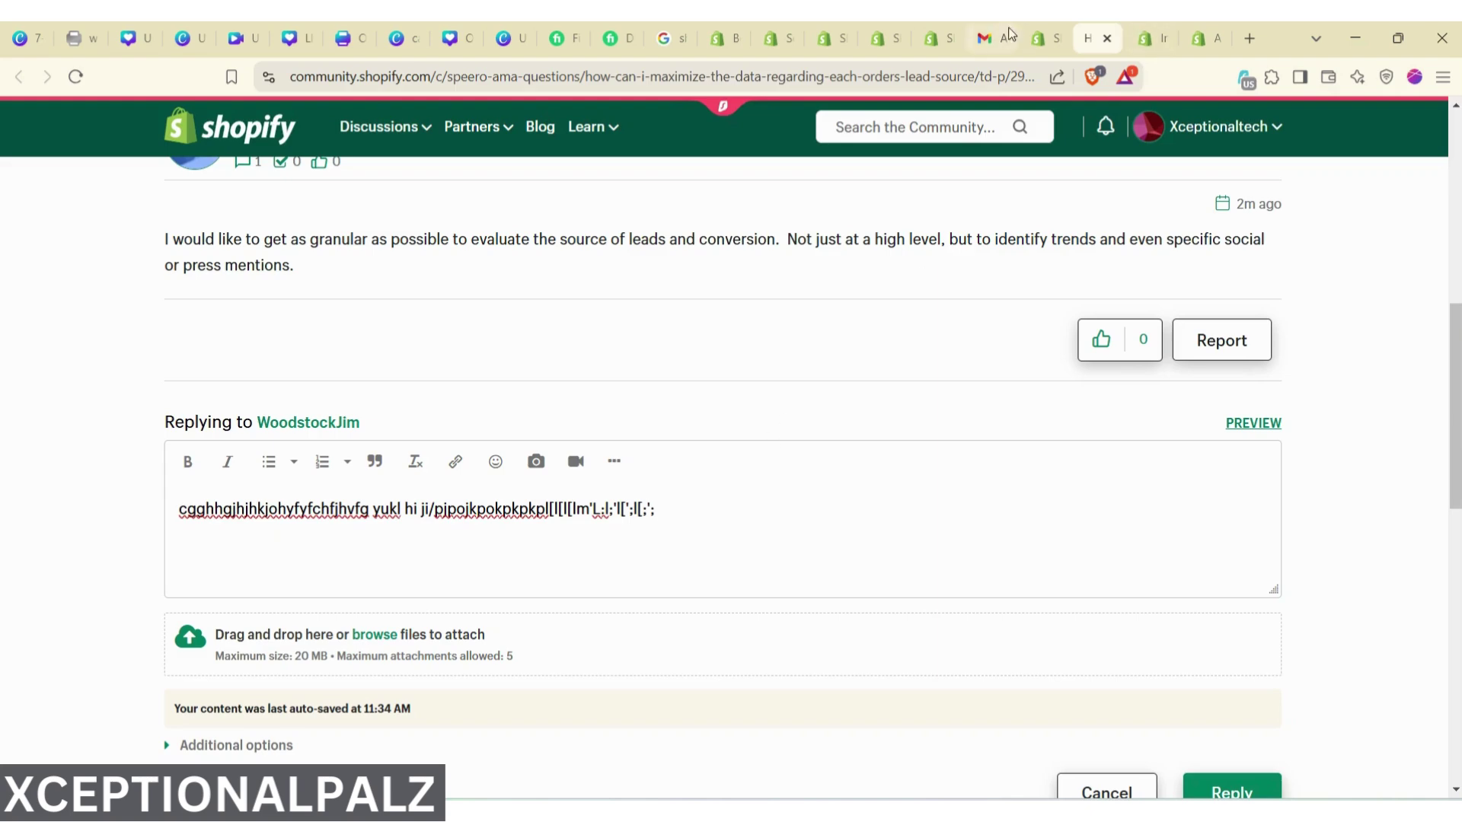
Step: Look over the "Instagram app" discussion again, then go back to the lead source draft reply and view its posting options
click(1035, 39)
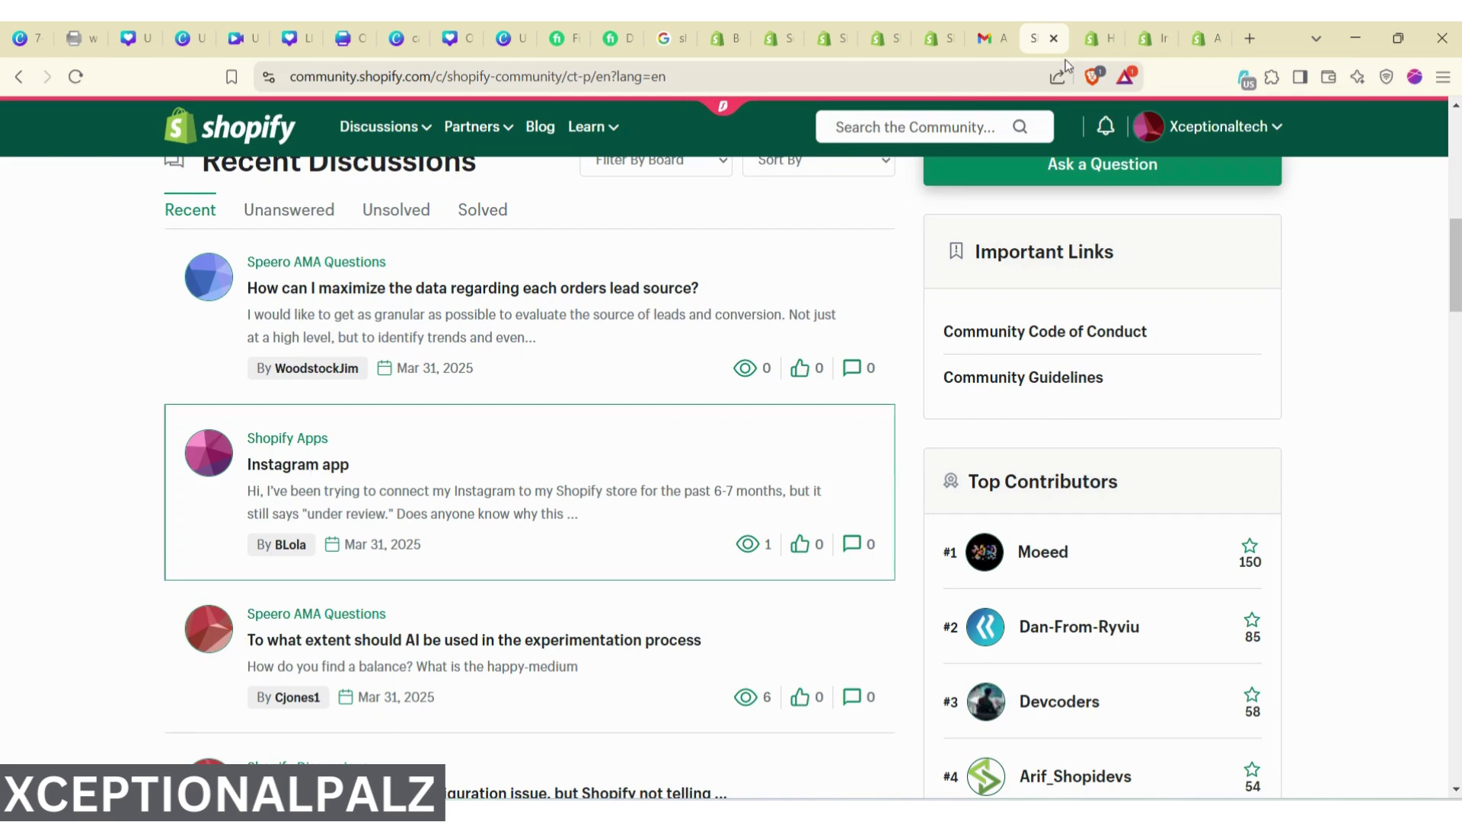
click(1134, 38)
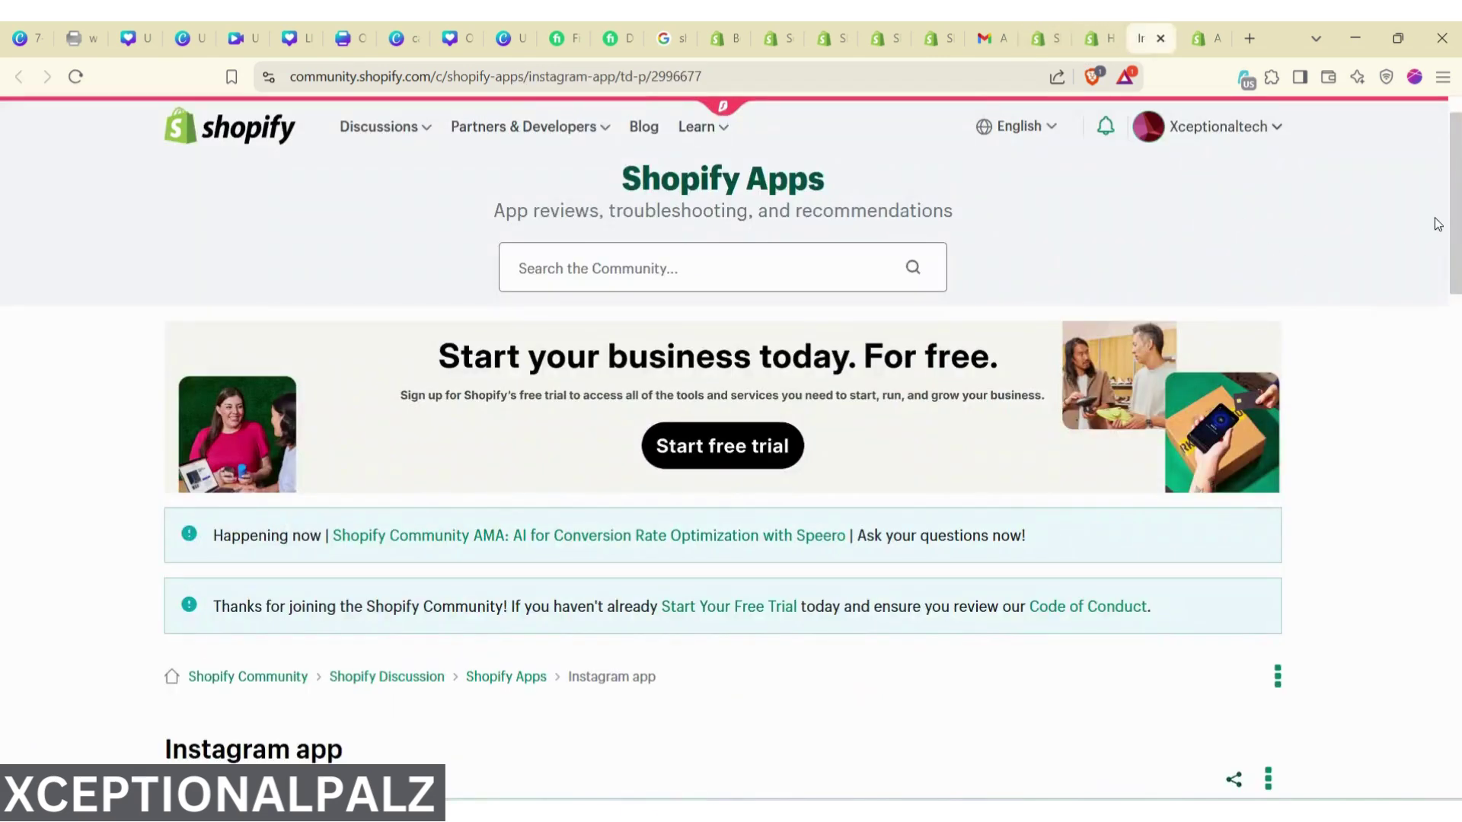
scroll(731, 457, down, 15)
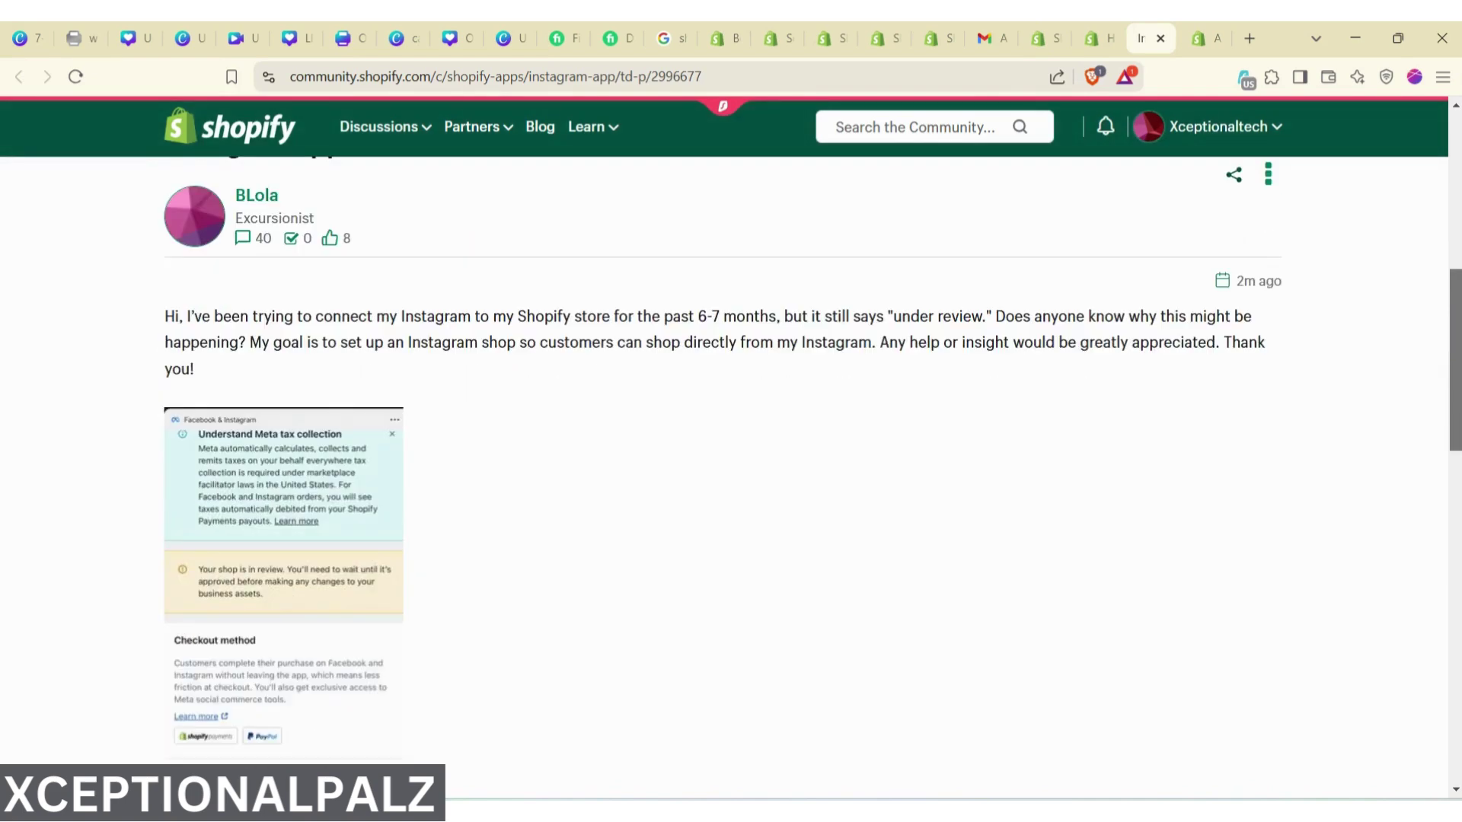
scroll(584, 373, up, 1)
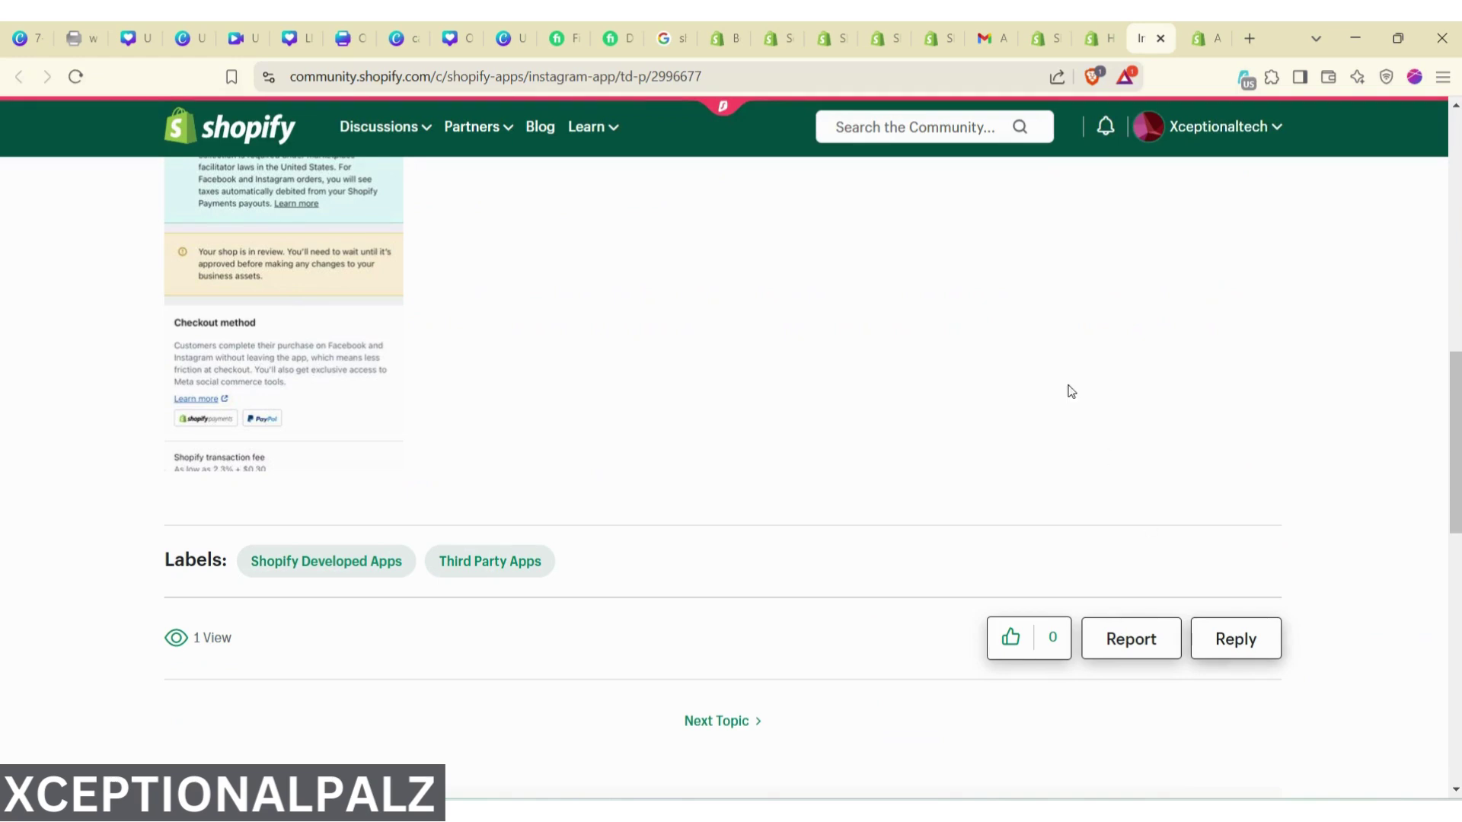
click(1094, 39)
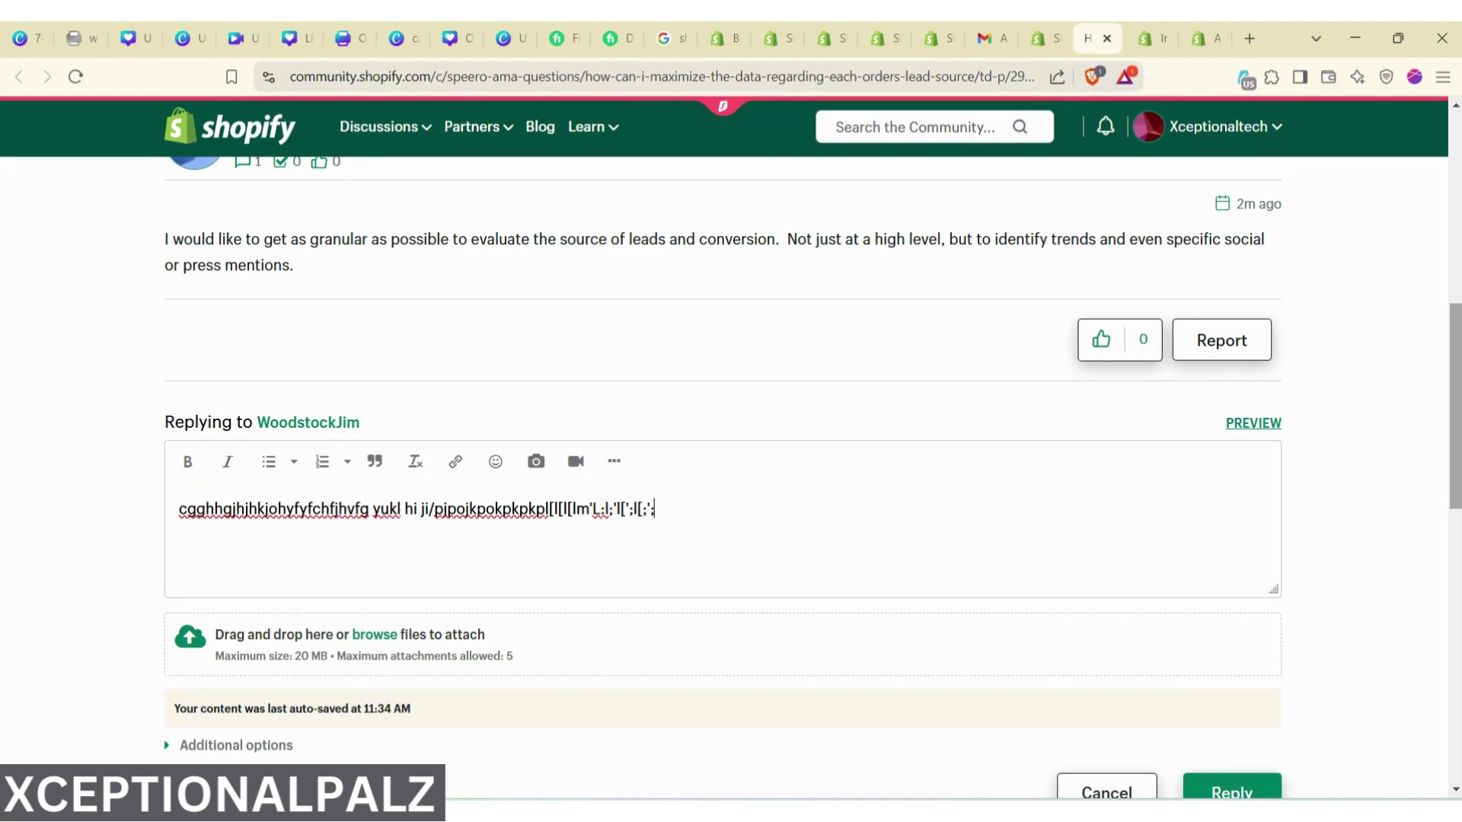
scroll(1454, 403, down, 5)
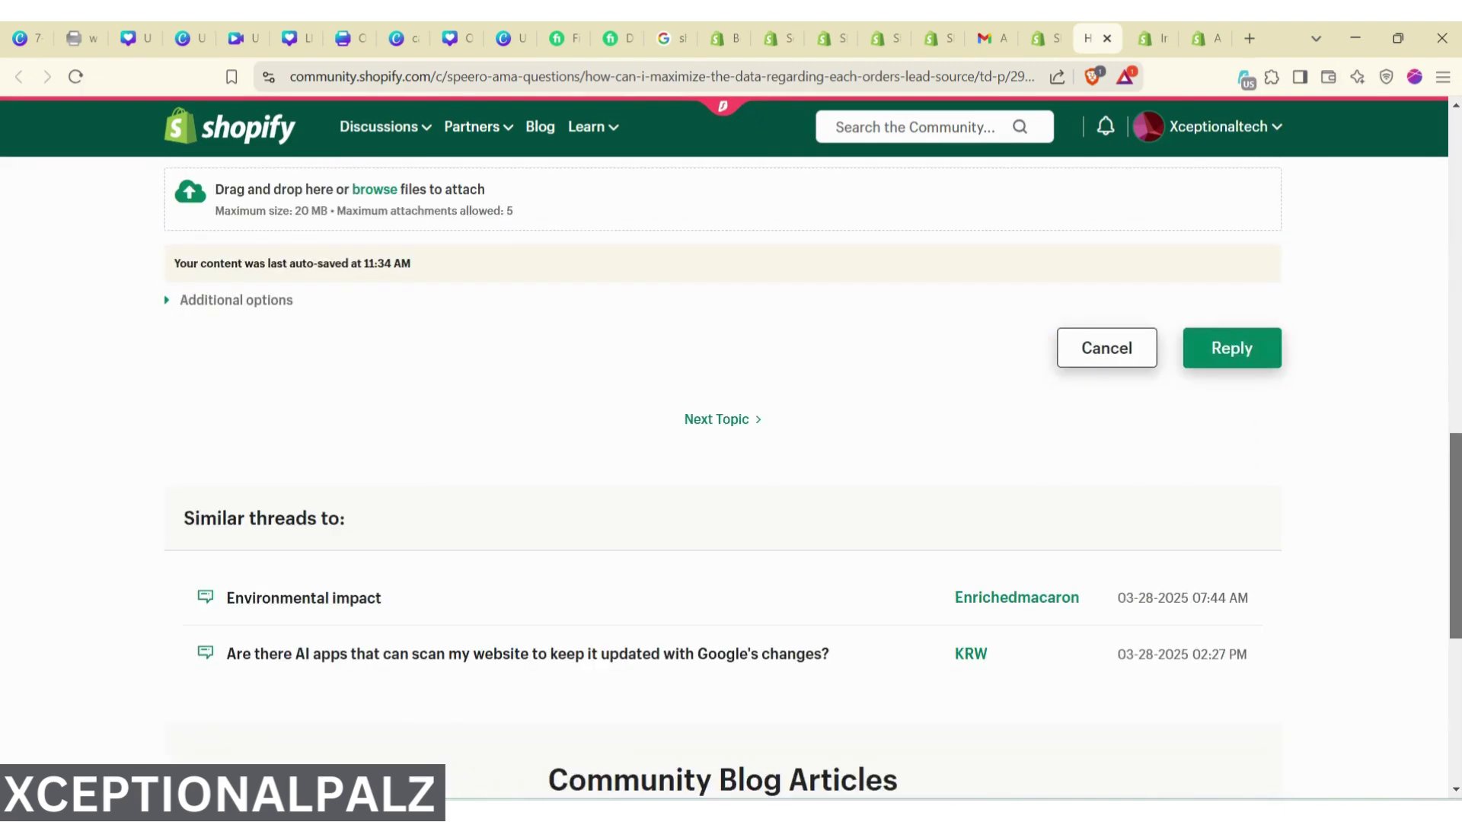
Step: Open the recent discussion "To what extent should AI be used in the experimentation process" and start a reply to it
click(1043, 37)
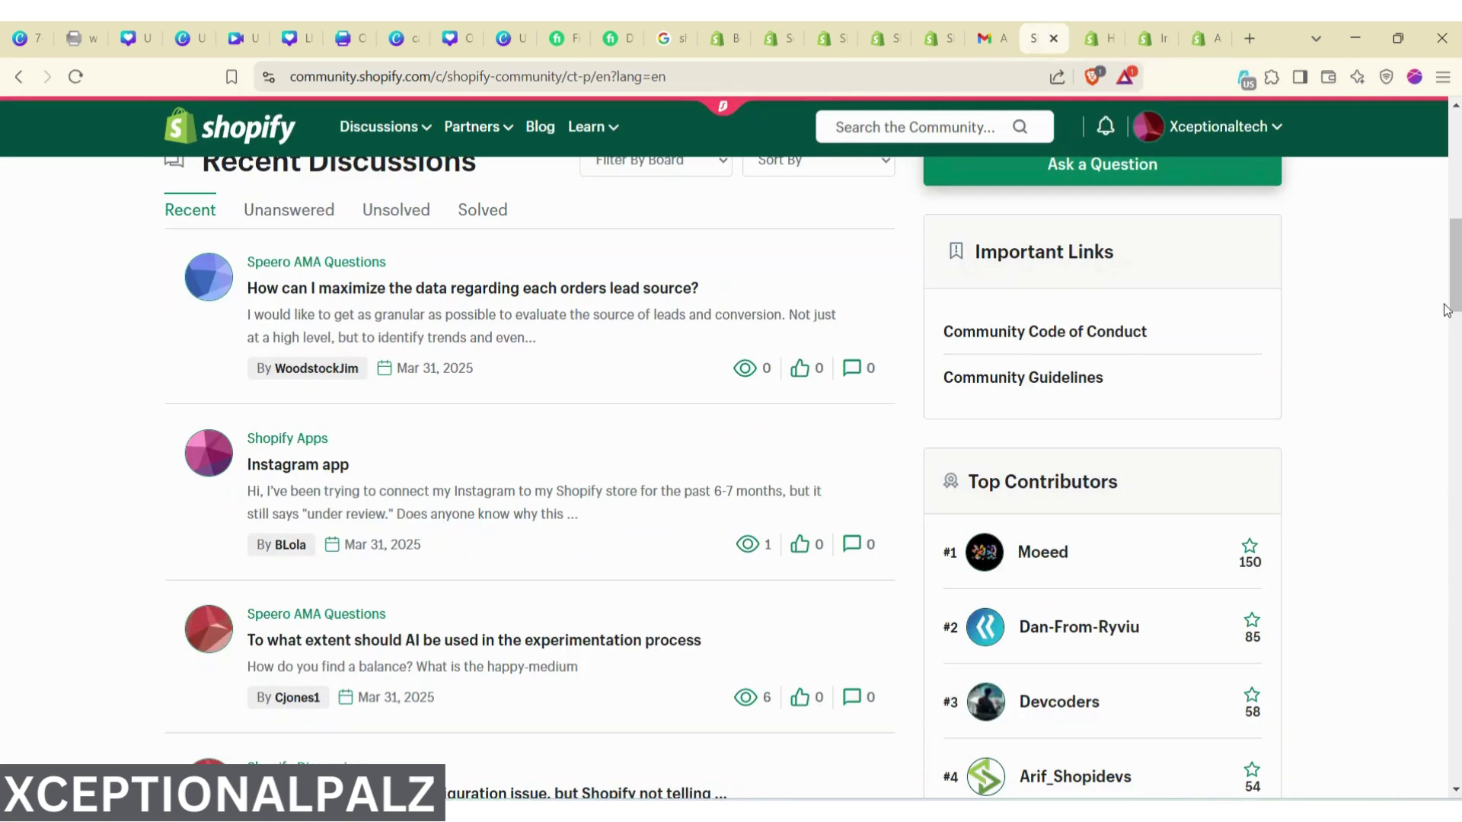
scroll(1450, 320, down, 5)
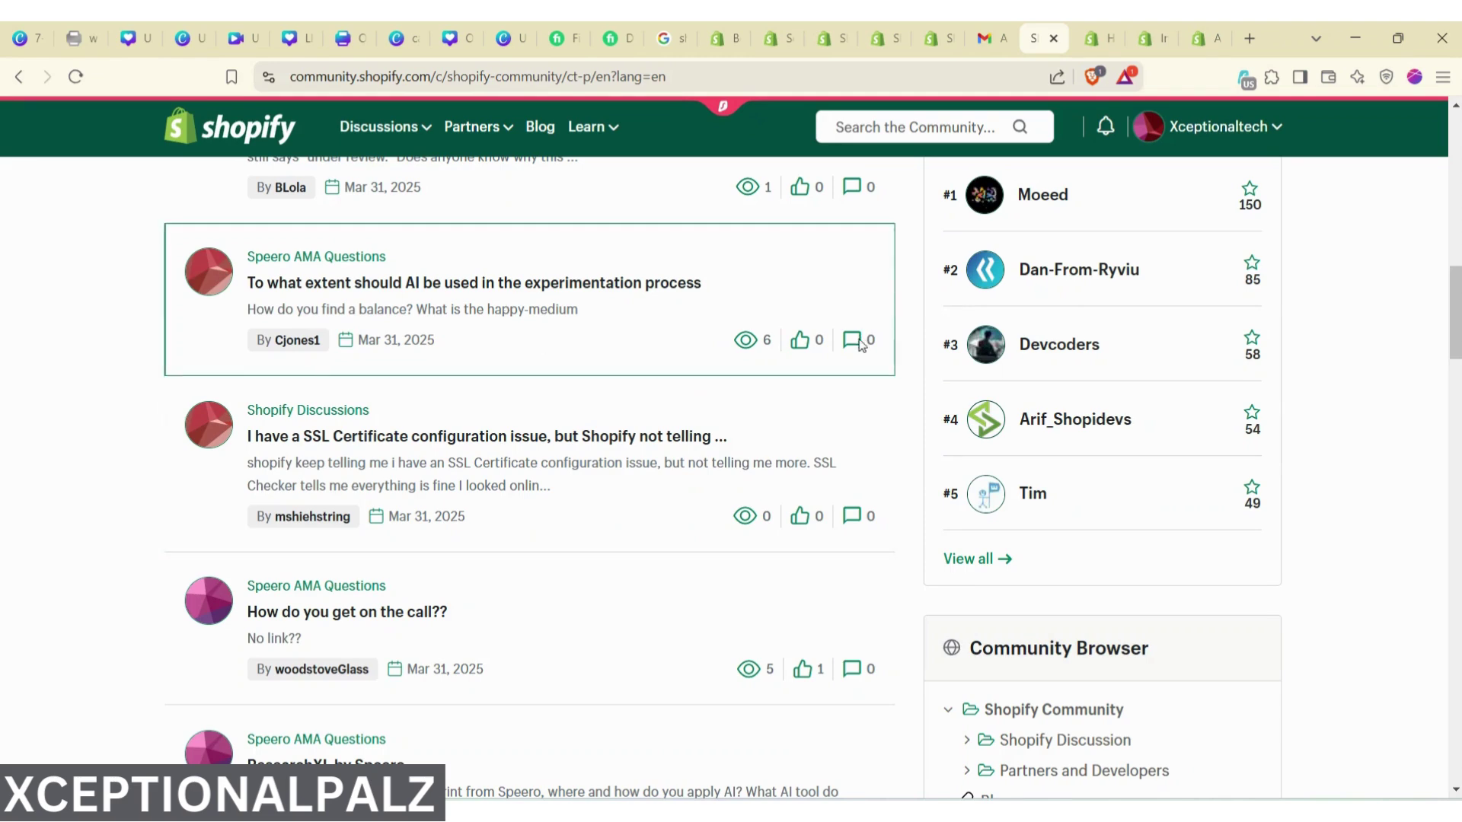
click(340, 291)
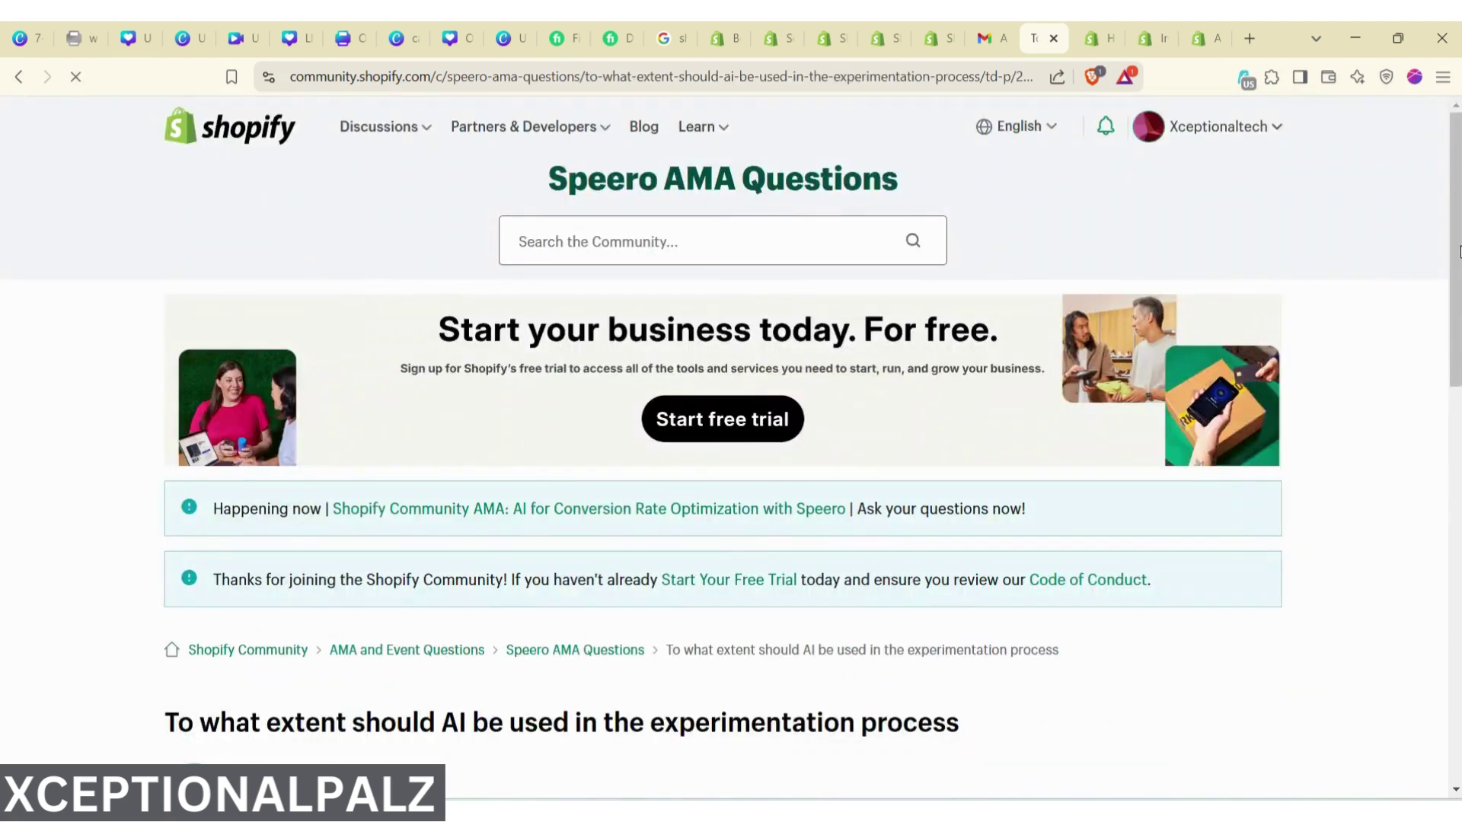
drag(1459, 252, 1456, 431)
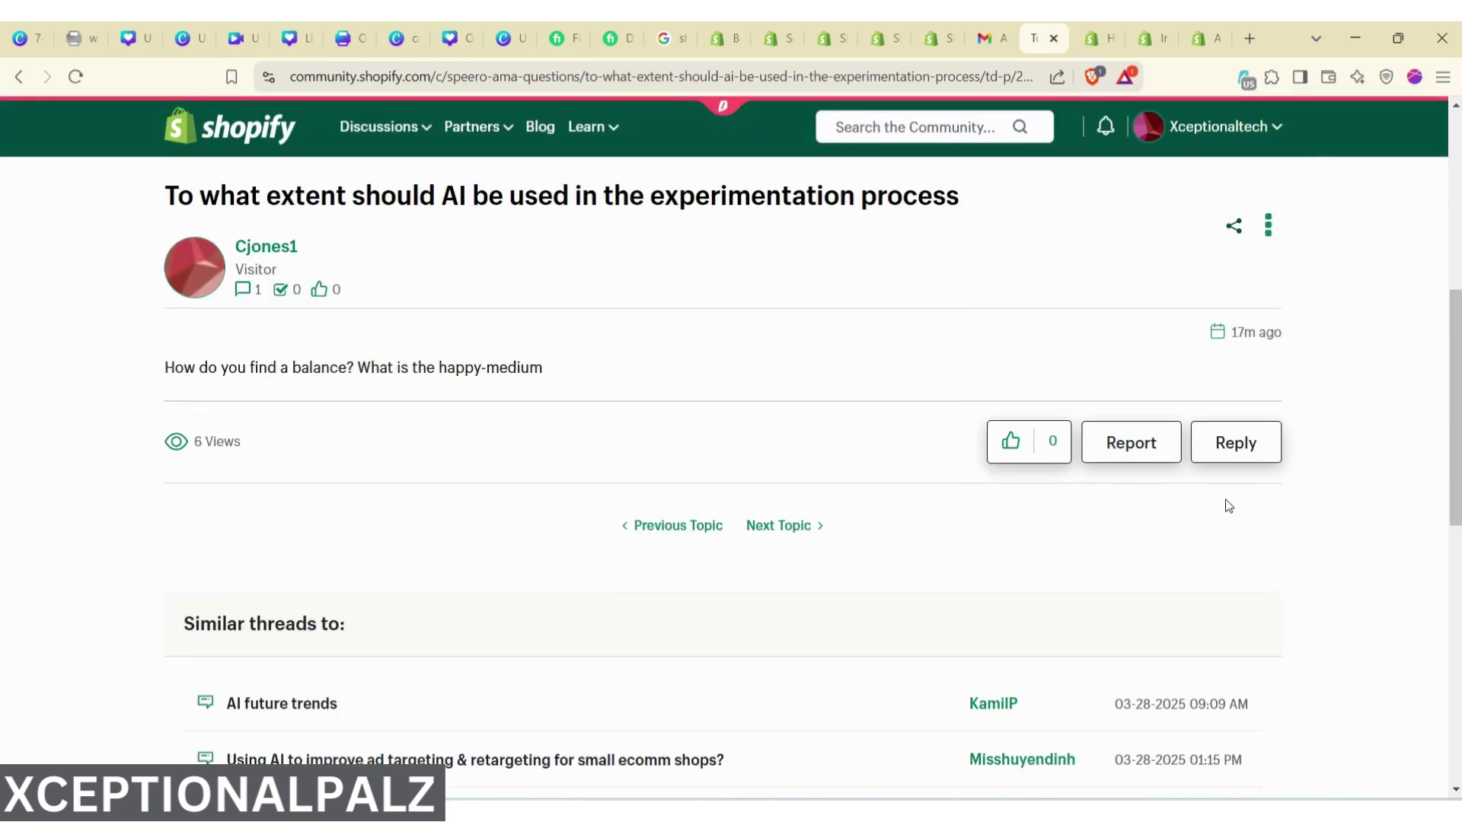
click(1233, 445)
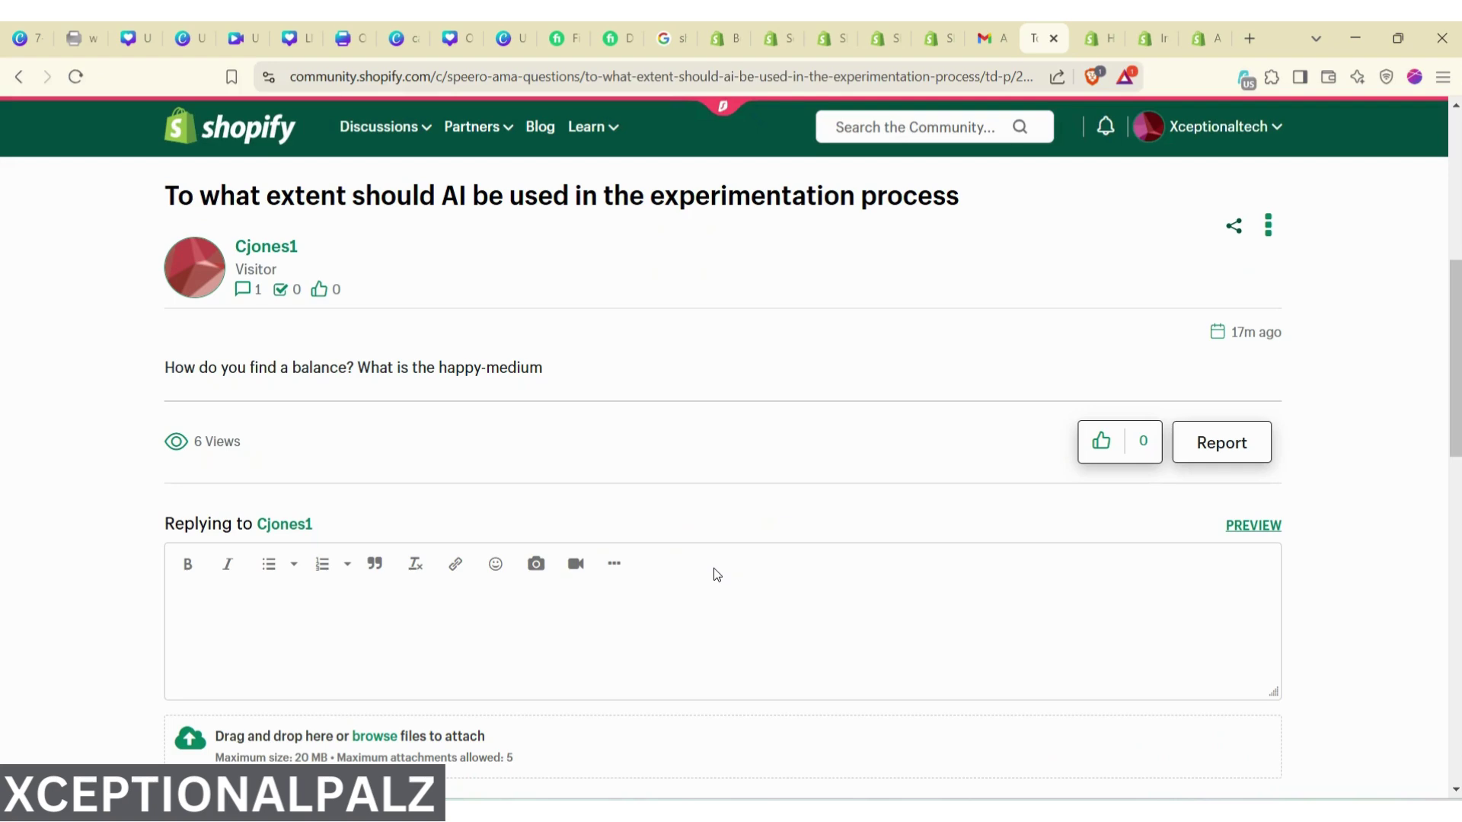
Step: Write "AI is good but its not effective against some odds. Most especially" as the beginning of the reply
click(489, 632)
text(AI is good but its no)
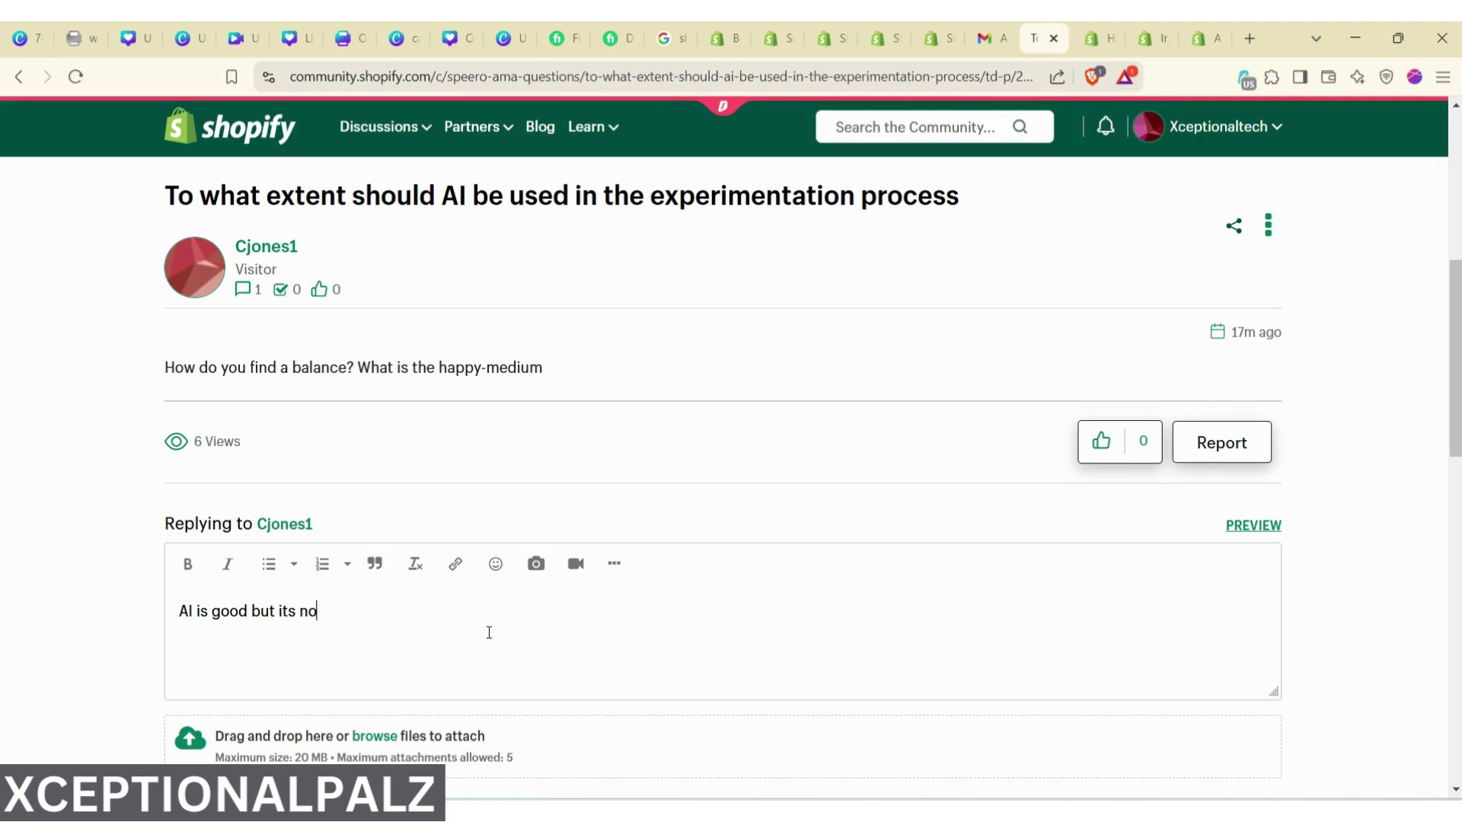
text(t effective against)
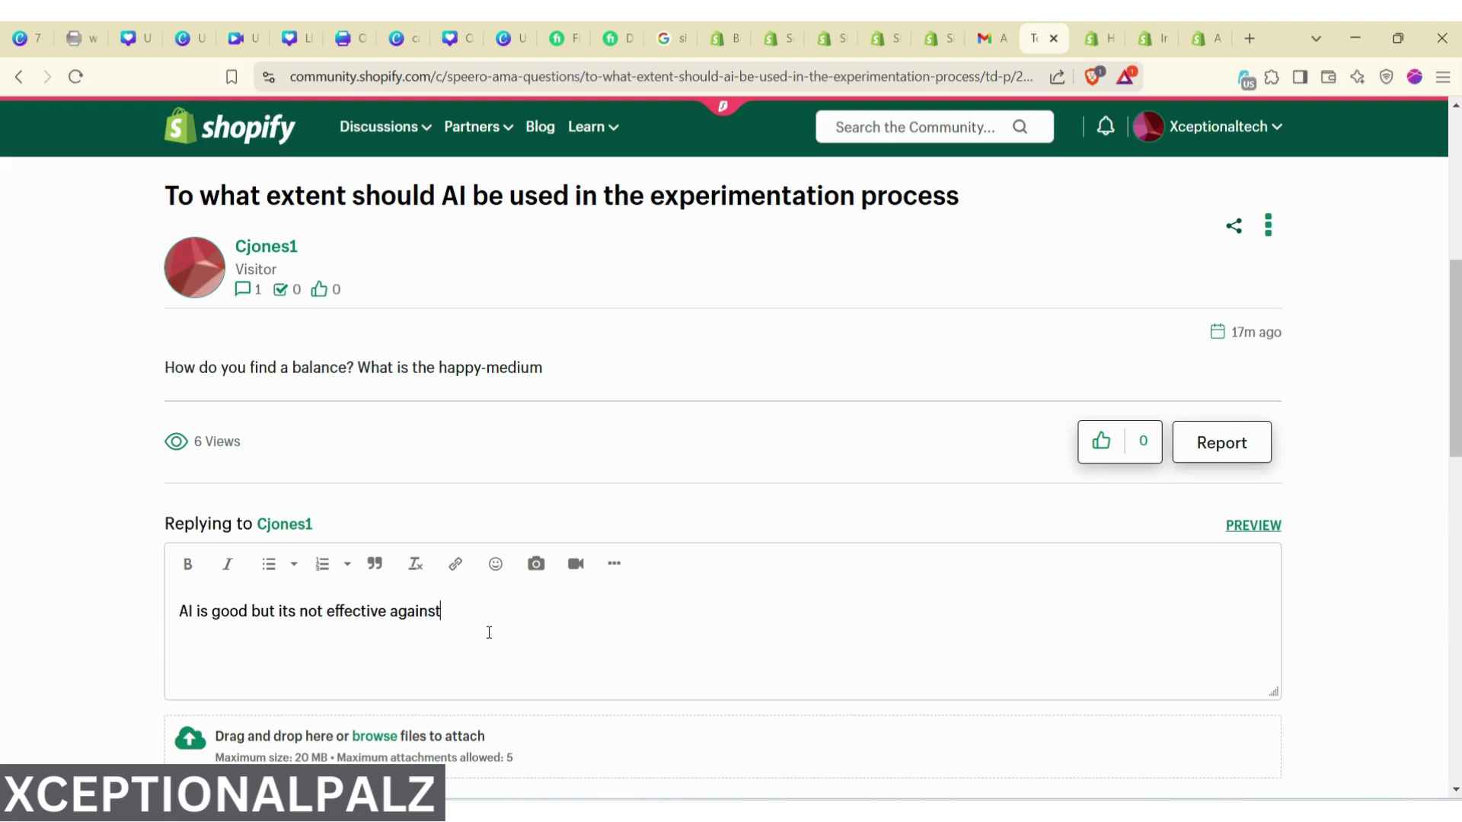
text( som)
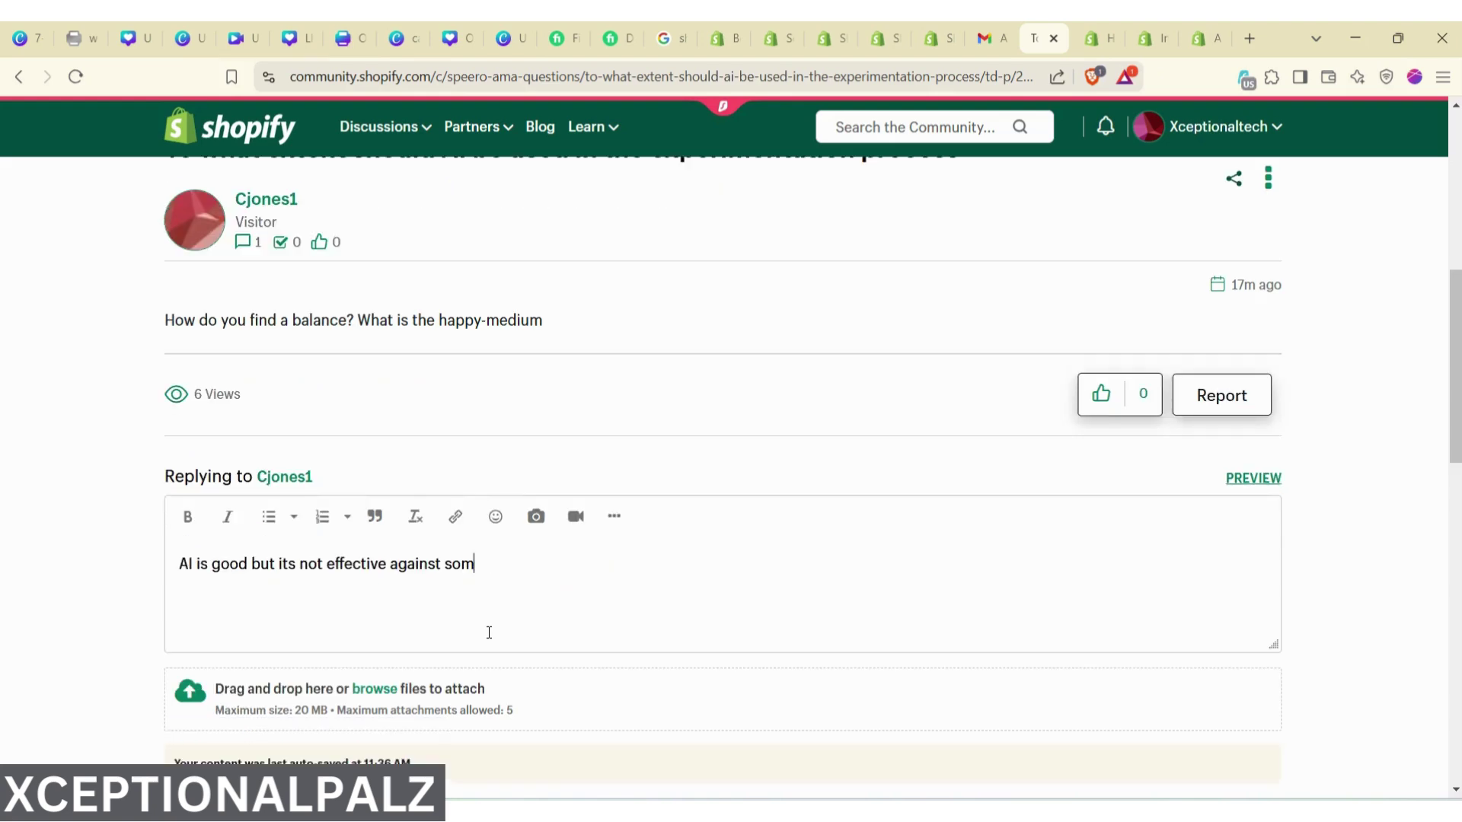
text(e odds. miost especi)
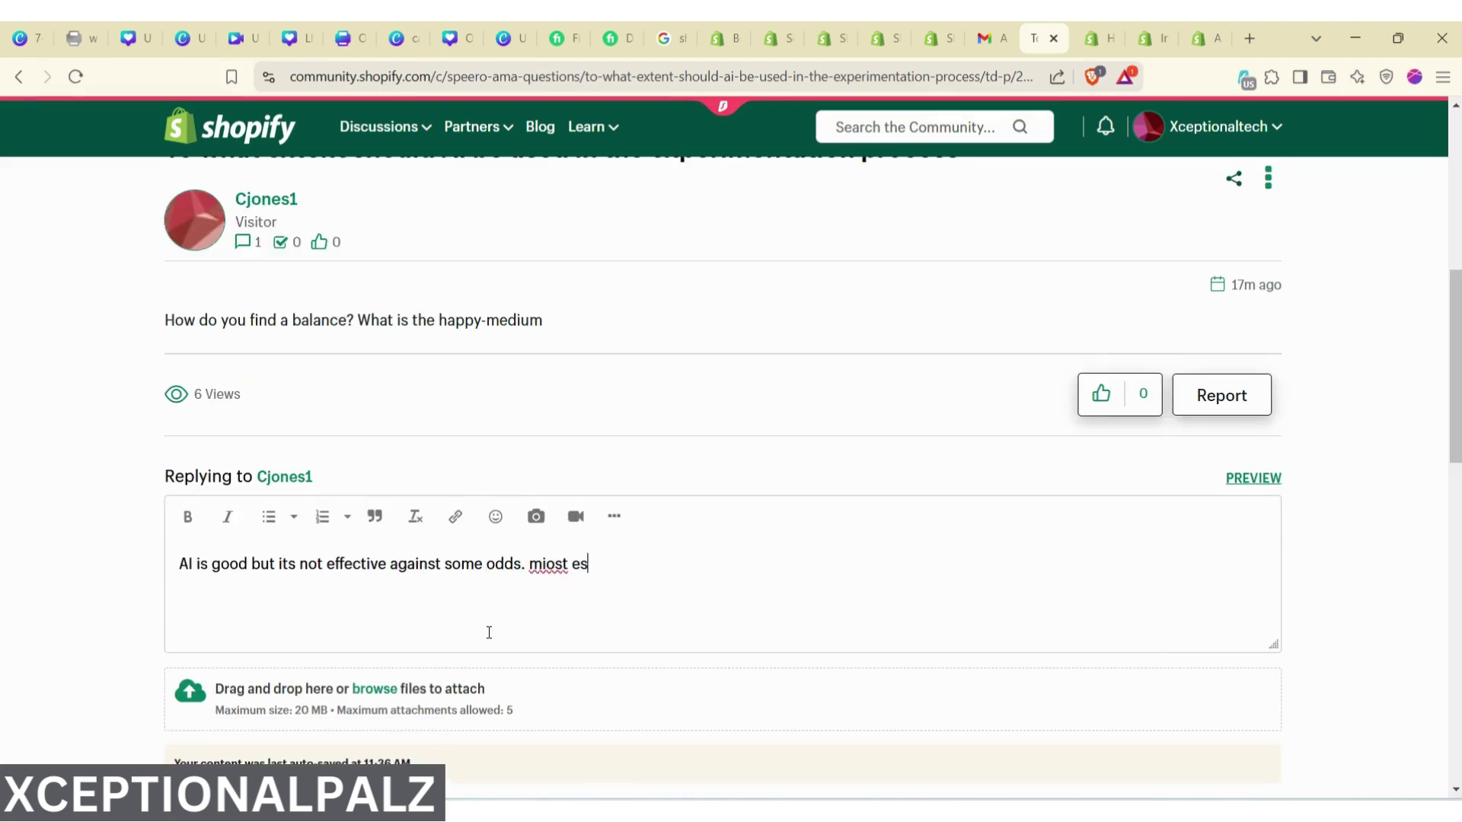
text(lly)
key(BackSpace)
key(BackSpace)
text(M)
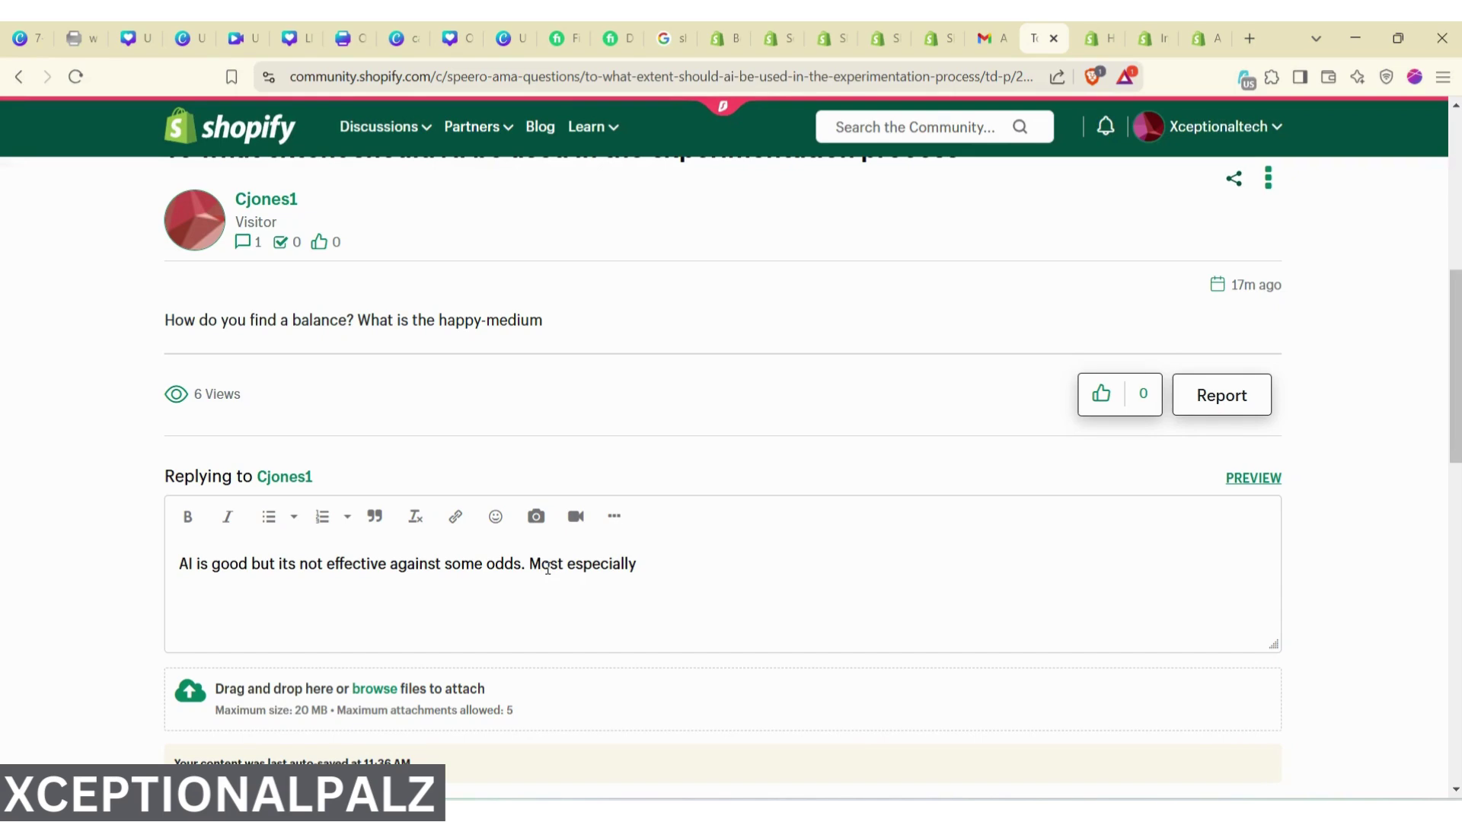
Step: Continue the reply with "on page optimization when it comes to google seo. If you want to use ai for content"
click(657, 562)
text(g)
key(BackSpace)
text(on page optimizat)
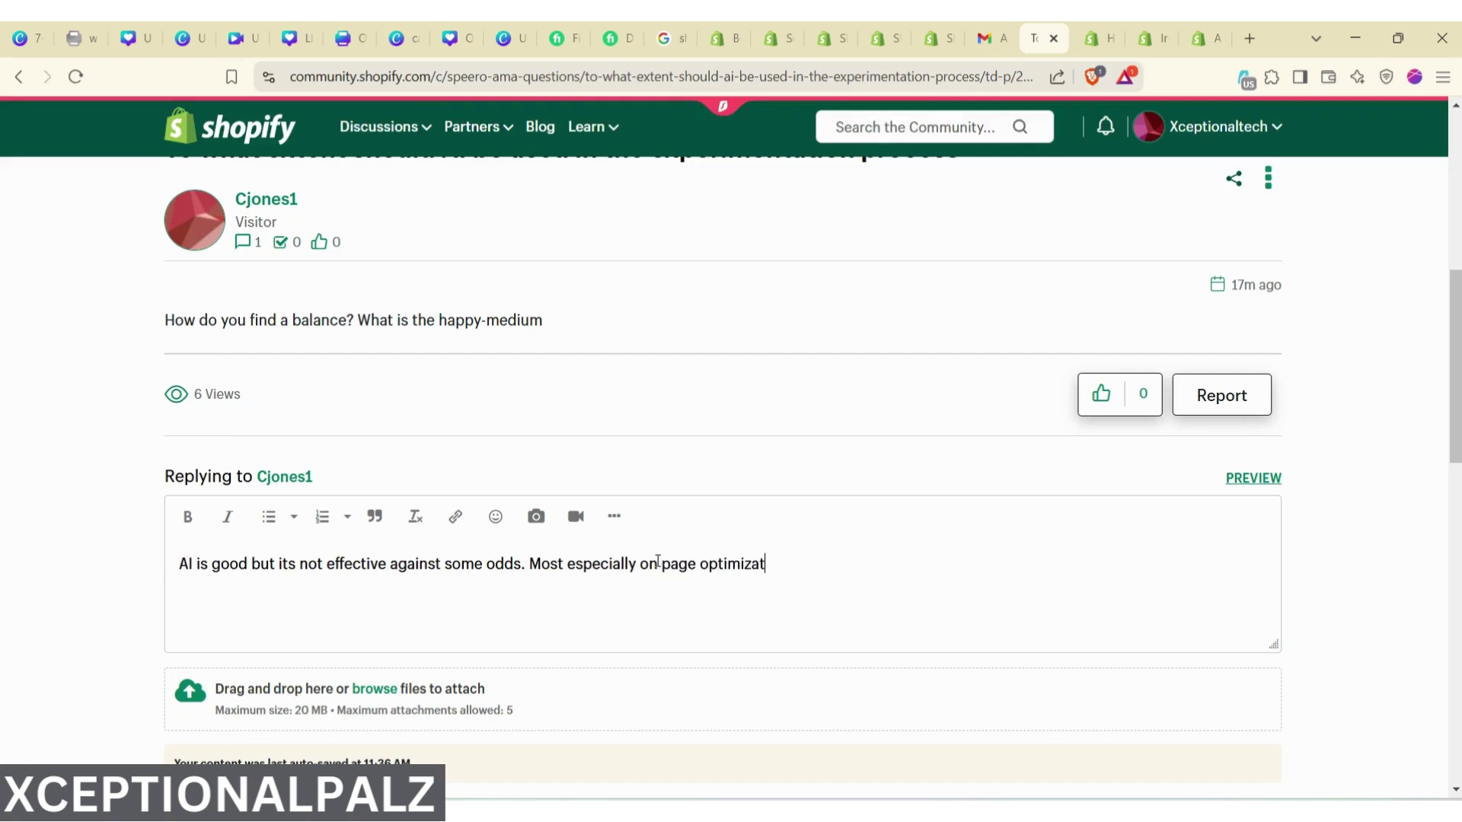
text(ion when it comes to g)
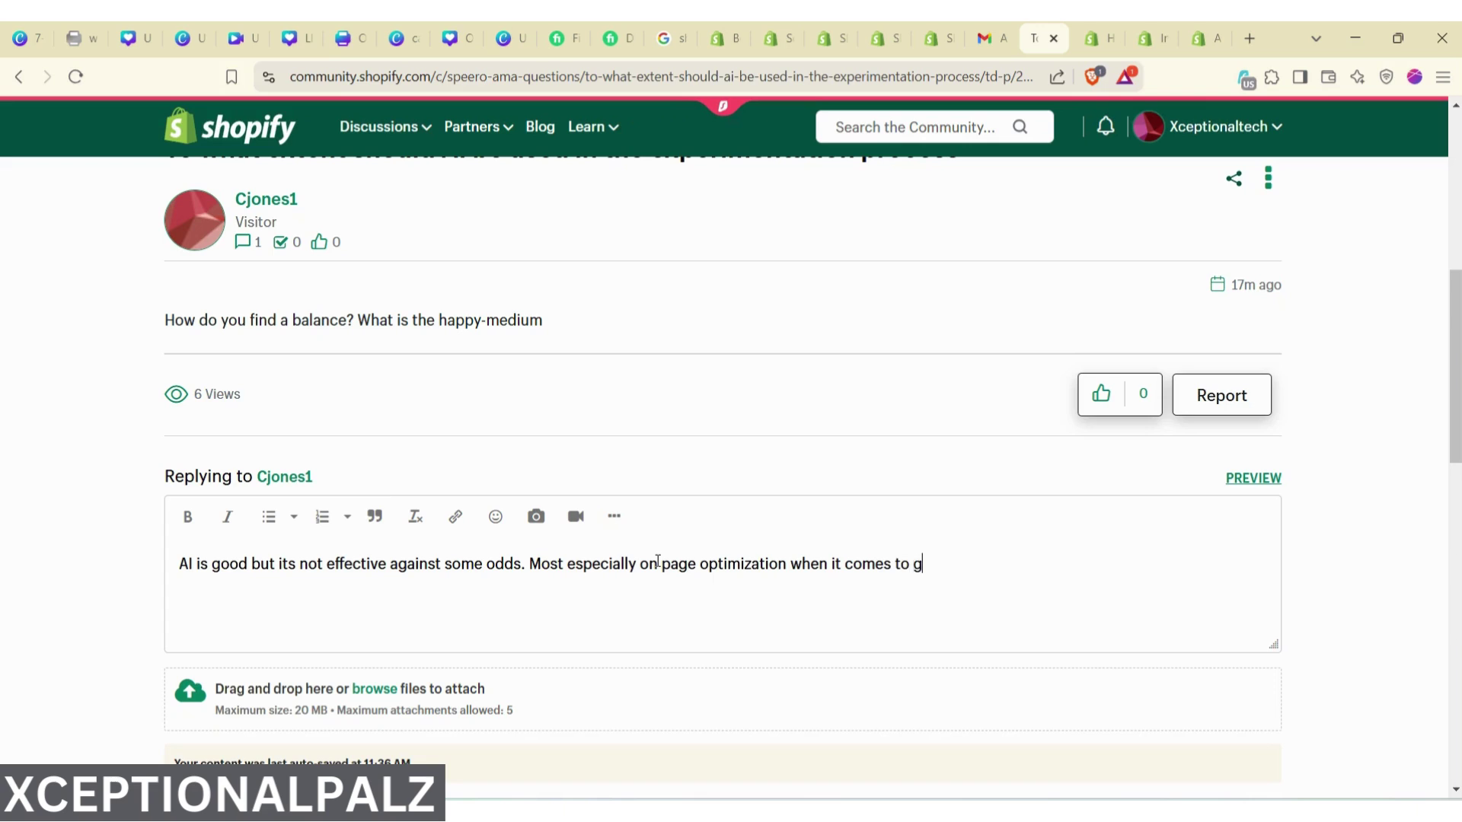
text(oogle seo. If you want t)
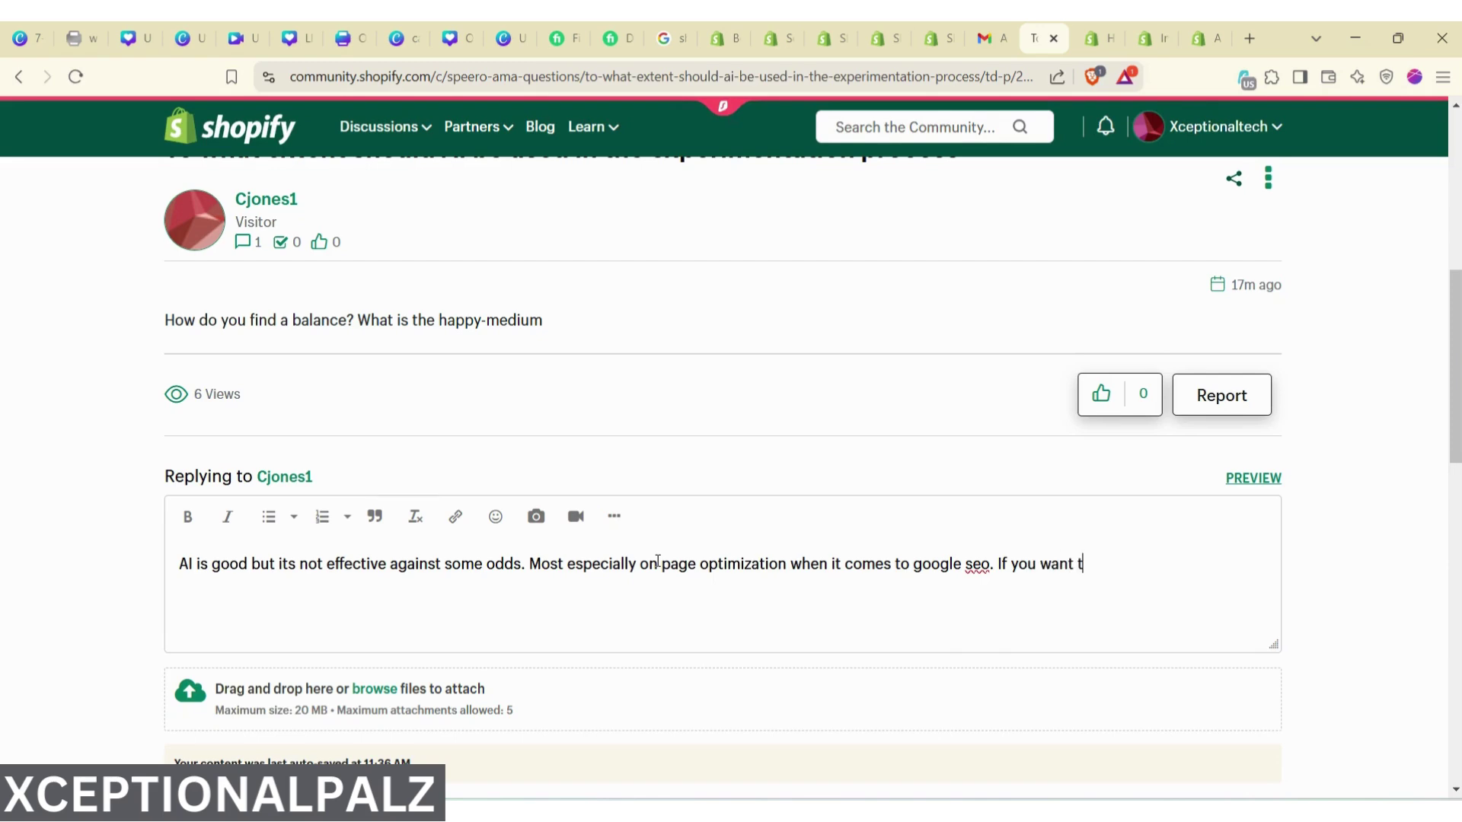
text(o use ai for content)
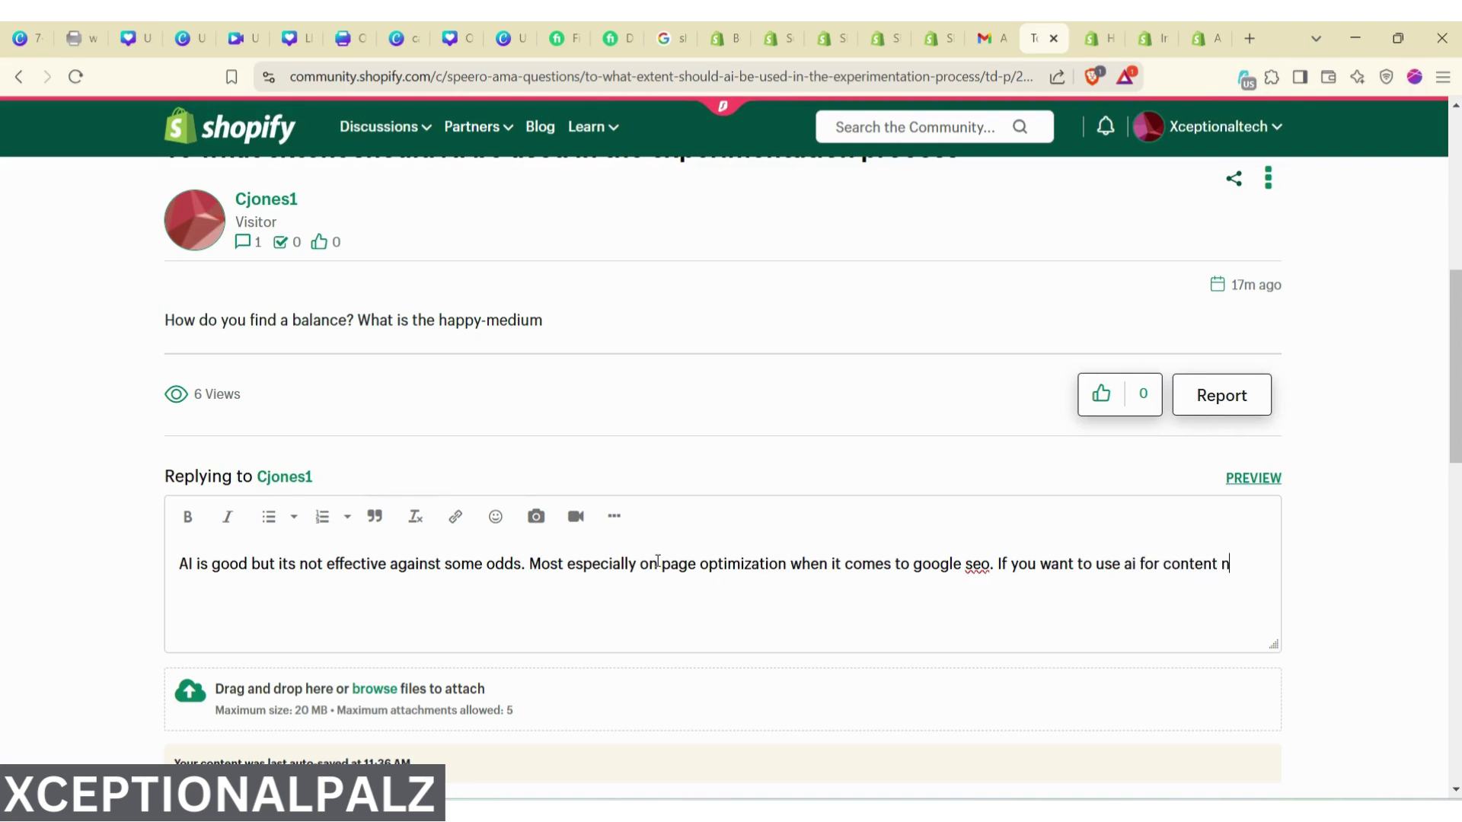
Step: Extend the reply with "optimization as part of the seo, that means you would have published it before doing site map. But"
text( n)
key(BackSpace)
text(optimization as part of )
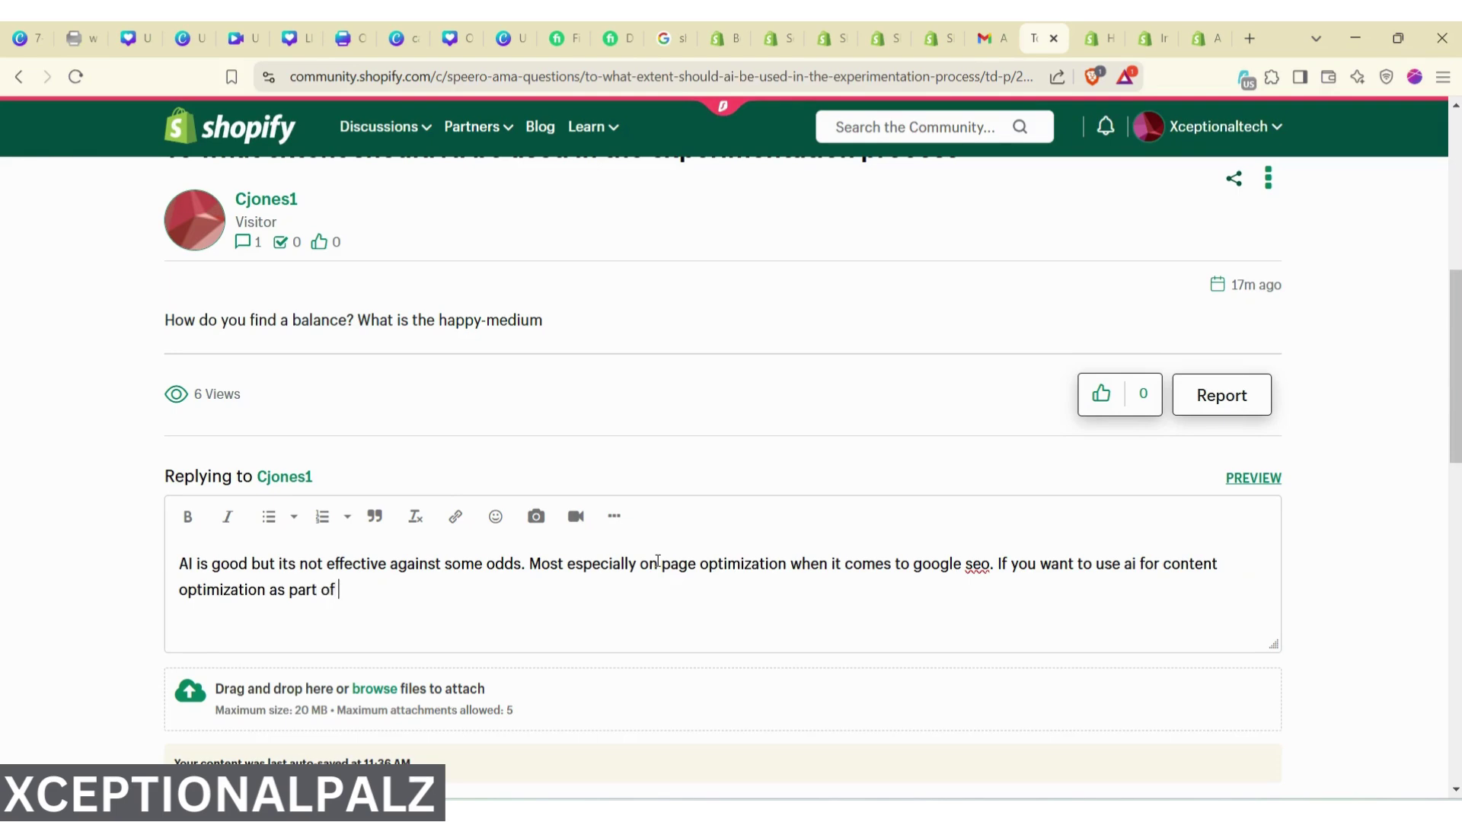
text(the seo)
text(, that means )
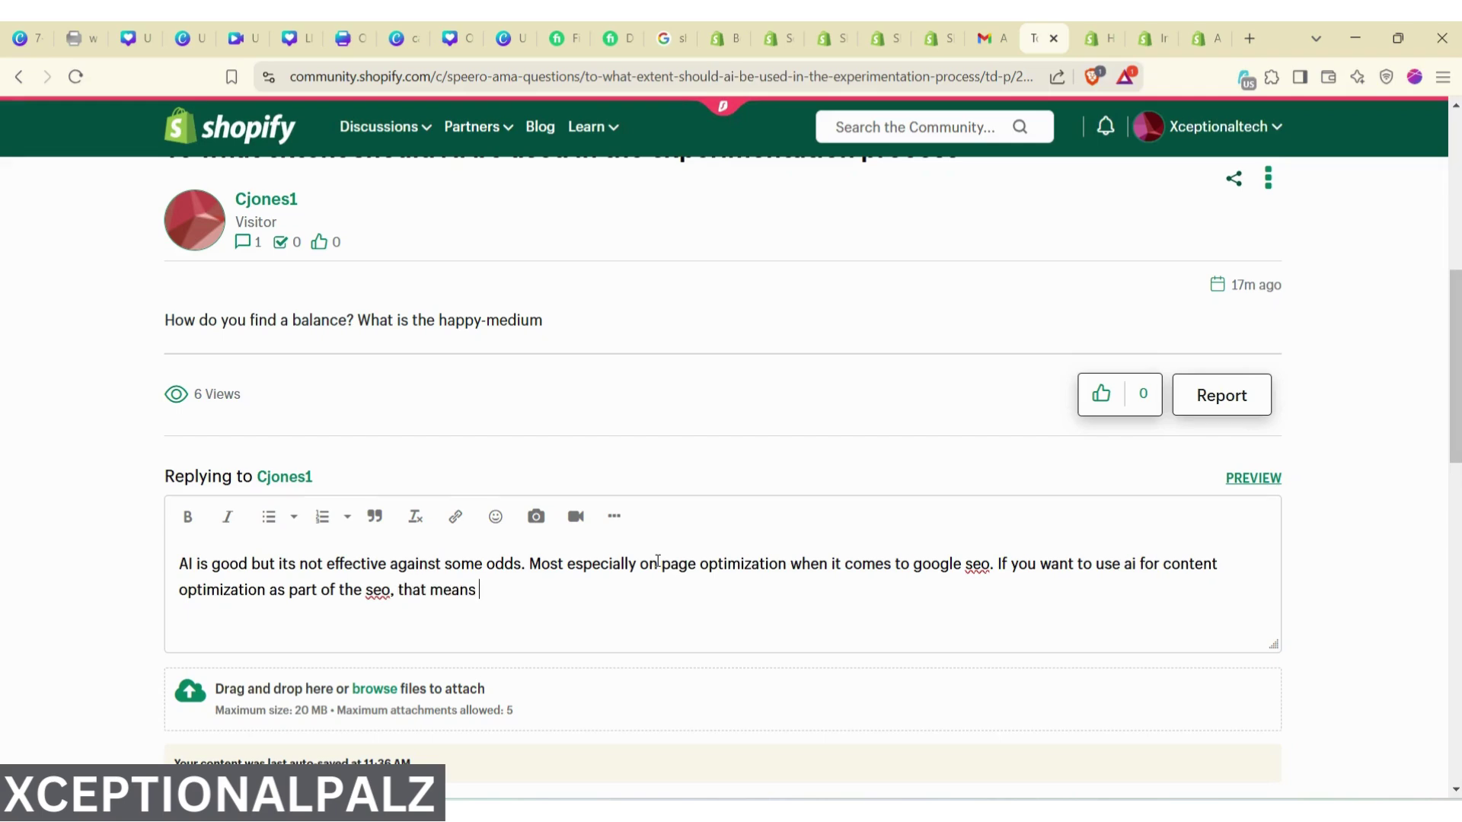
text(you would have pu)
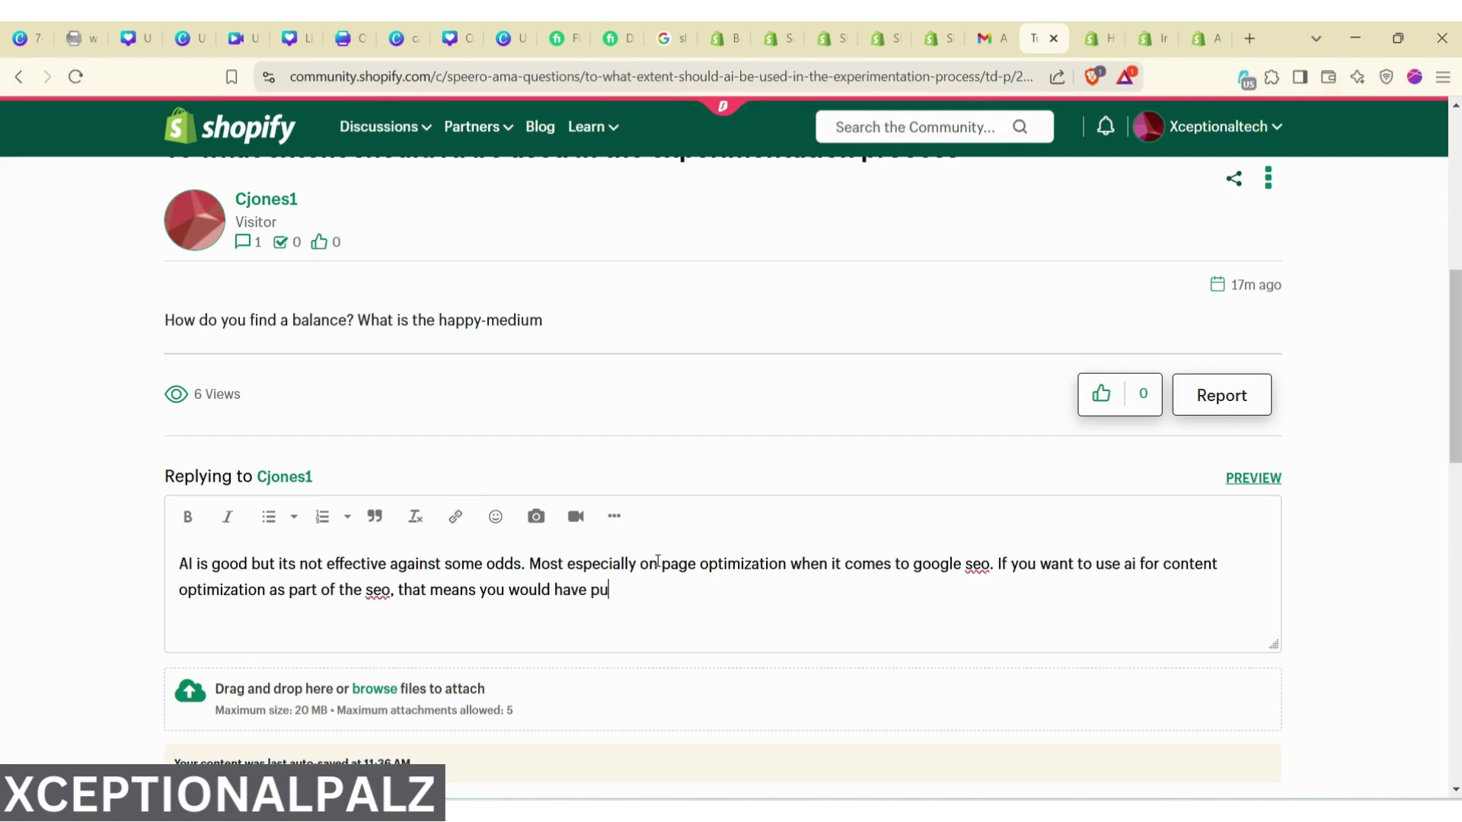
text(blished it before)
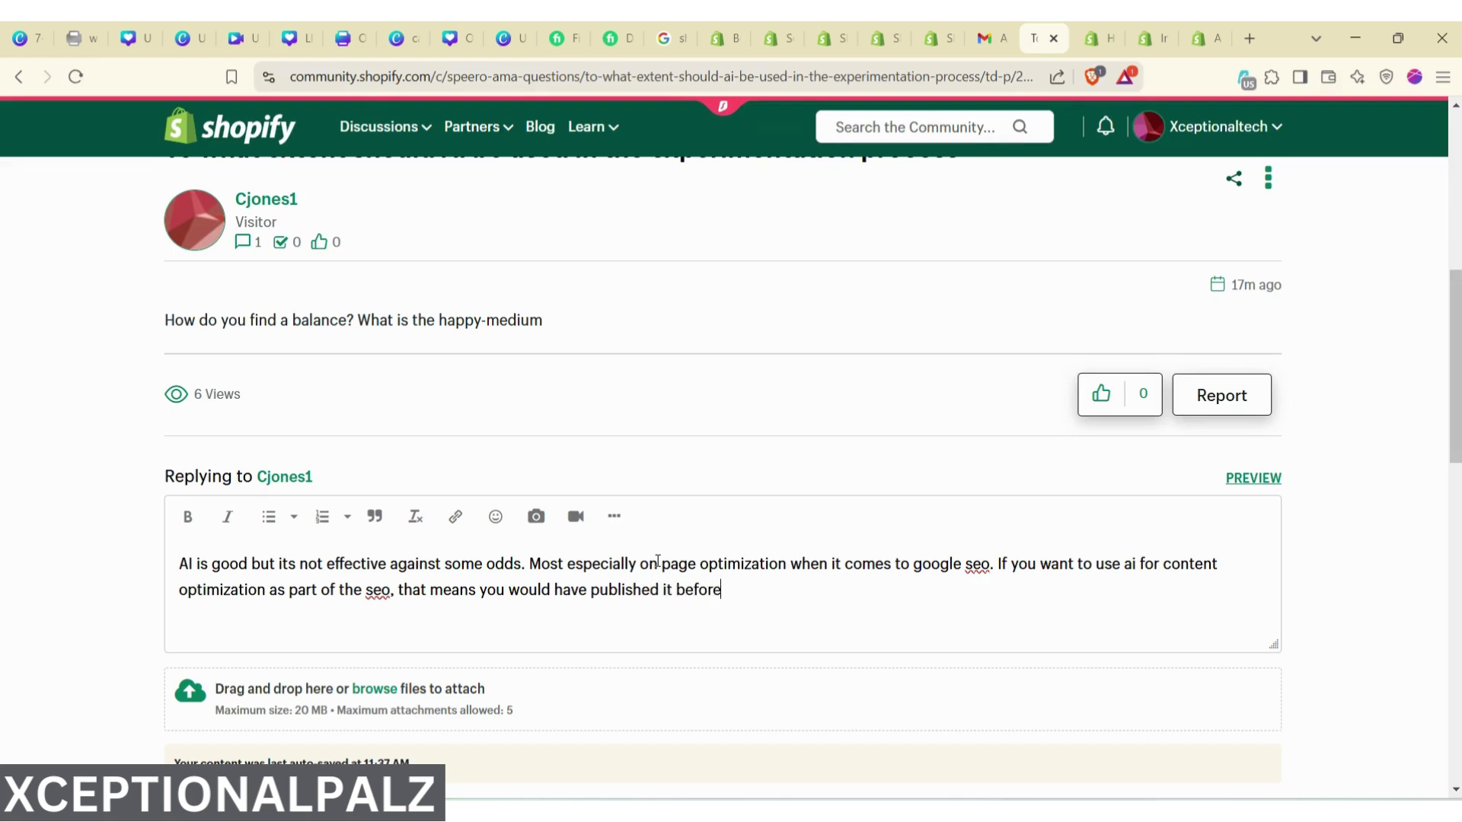
text( doing site map. But i)
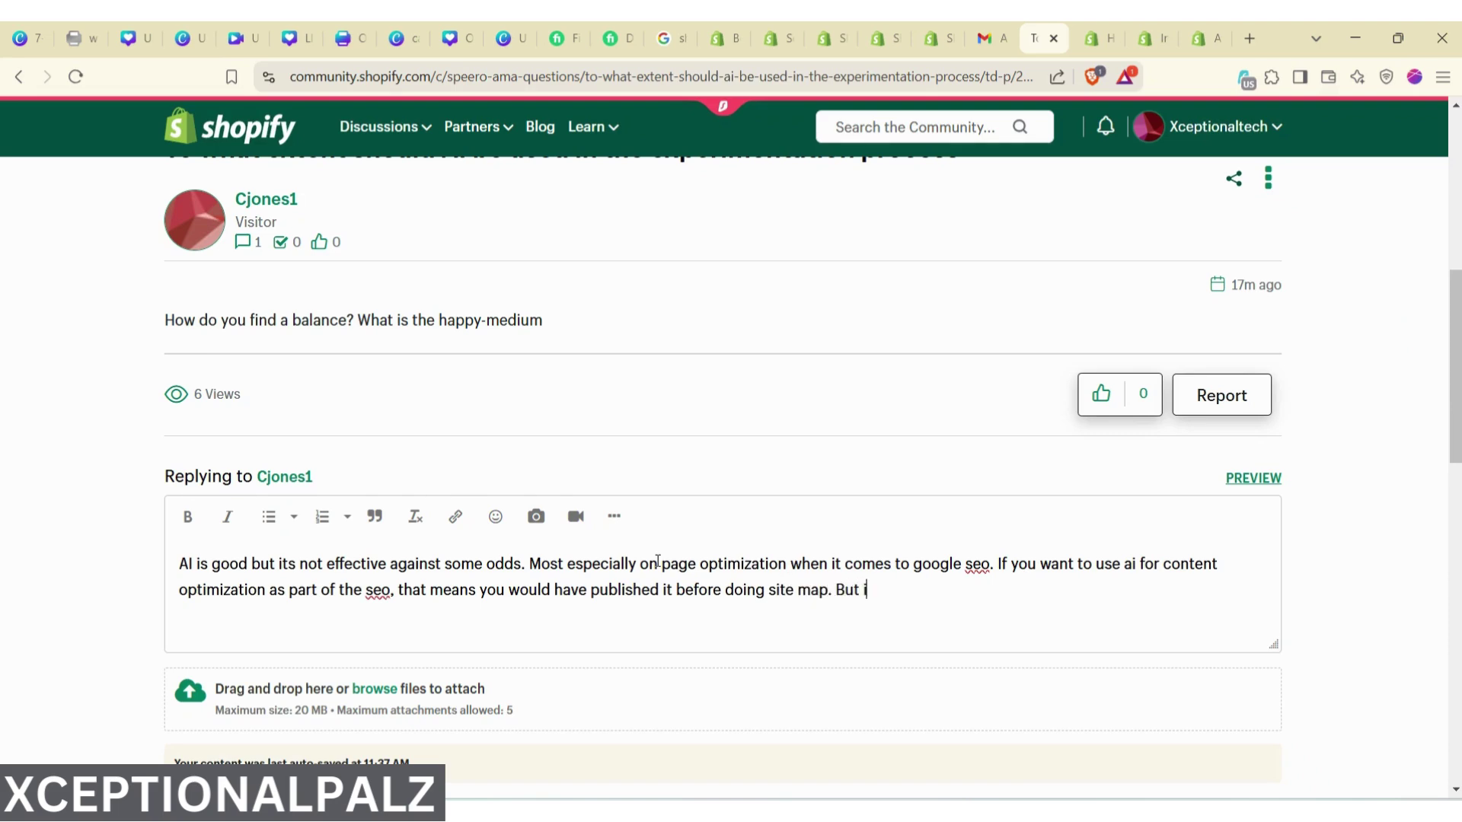
Step: Finish the reply with "in other aspect like product video, image generation, its effective when advanced ai tools are used."
text(n other aspect lik)
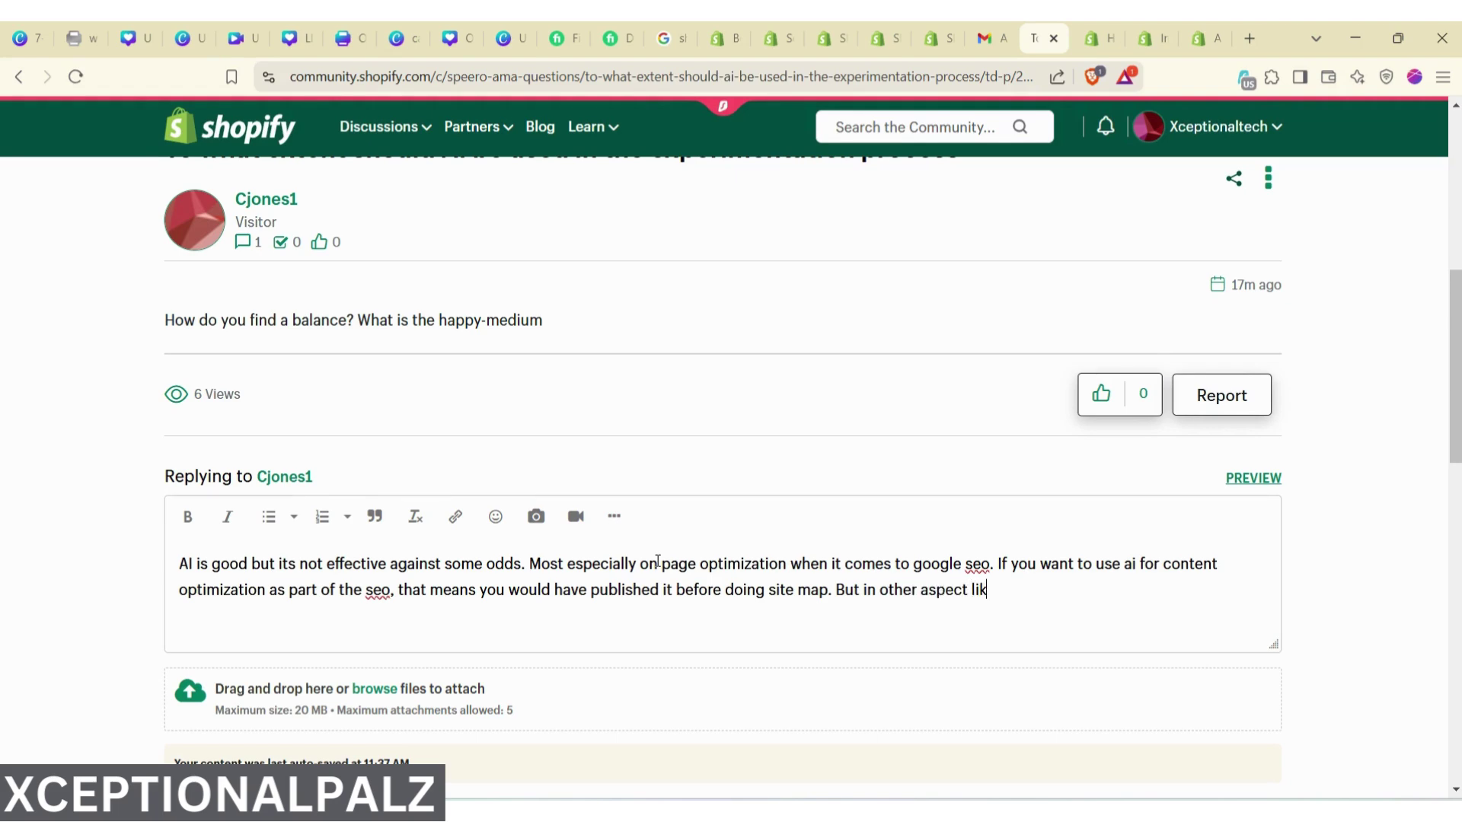
text(e product video opt)
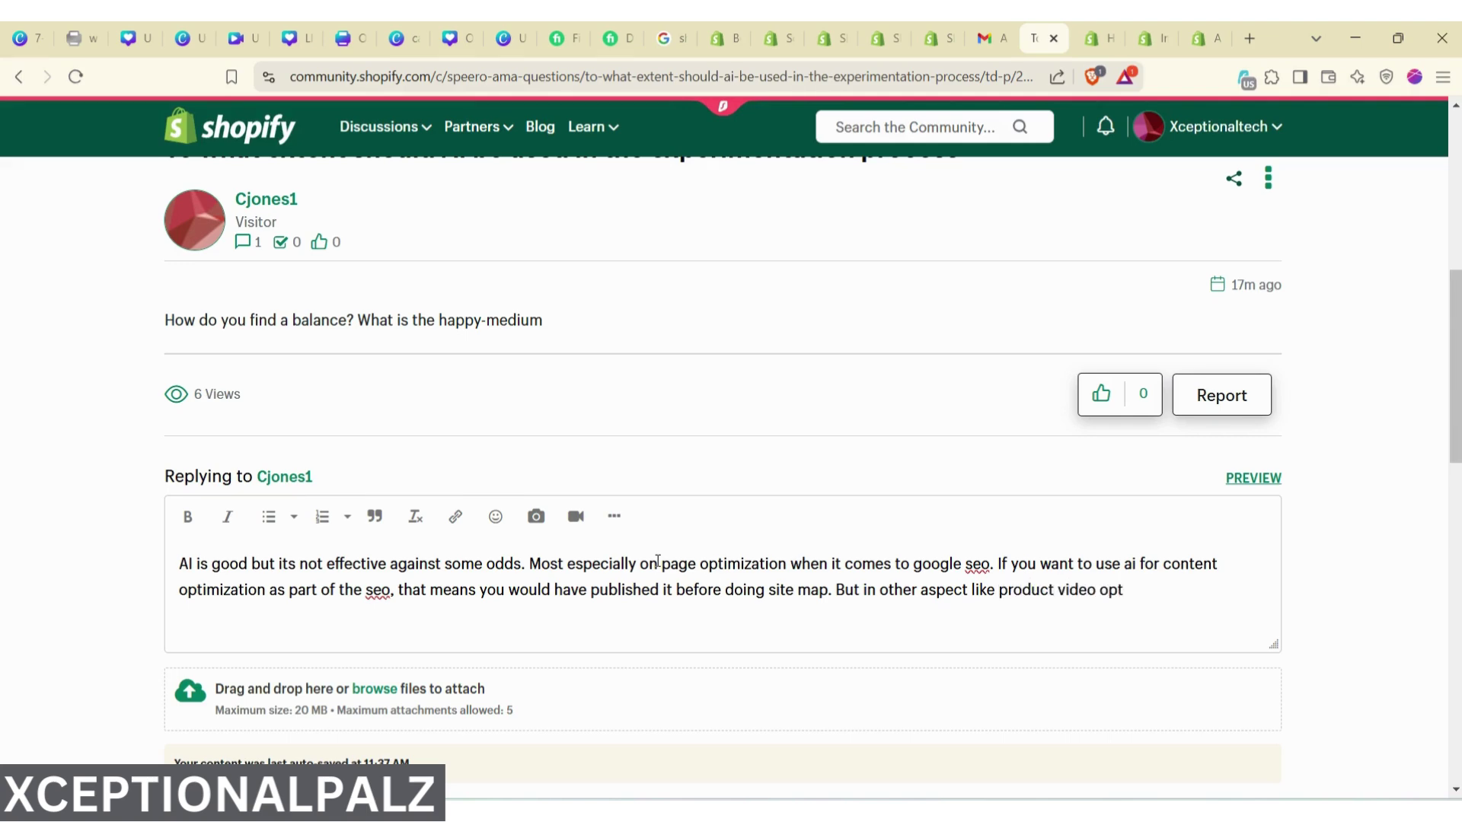
key(BackSpace)
key(BackSpace)
key(BackSpace)
text(, image generation, its eff)
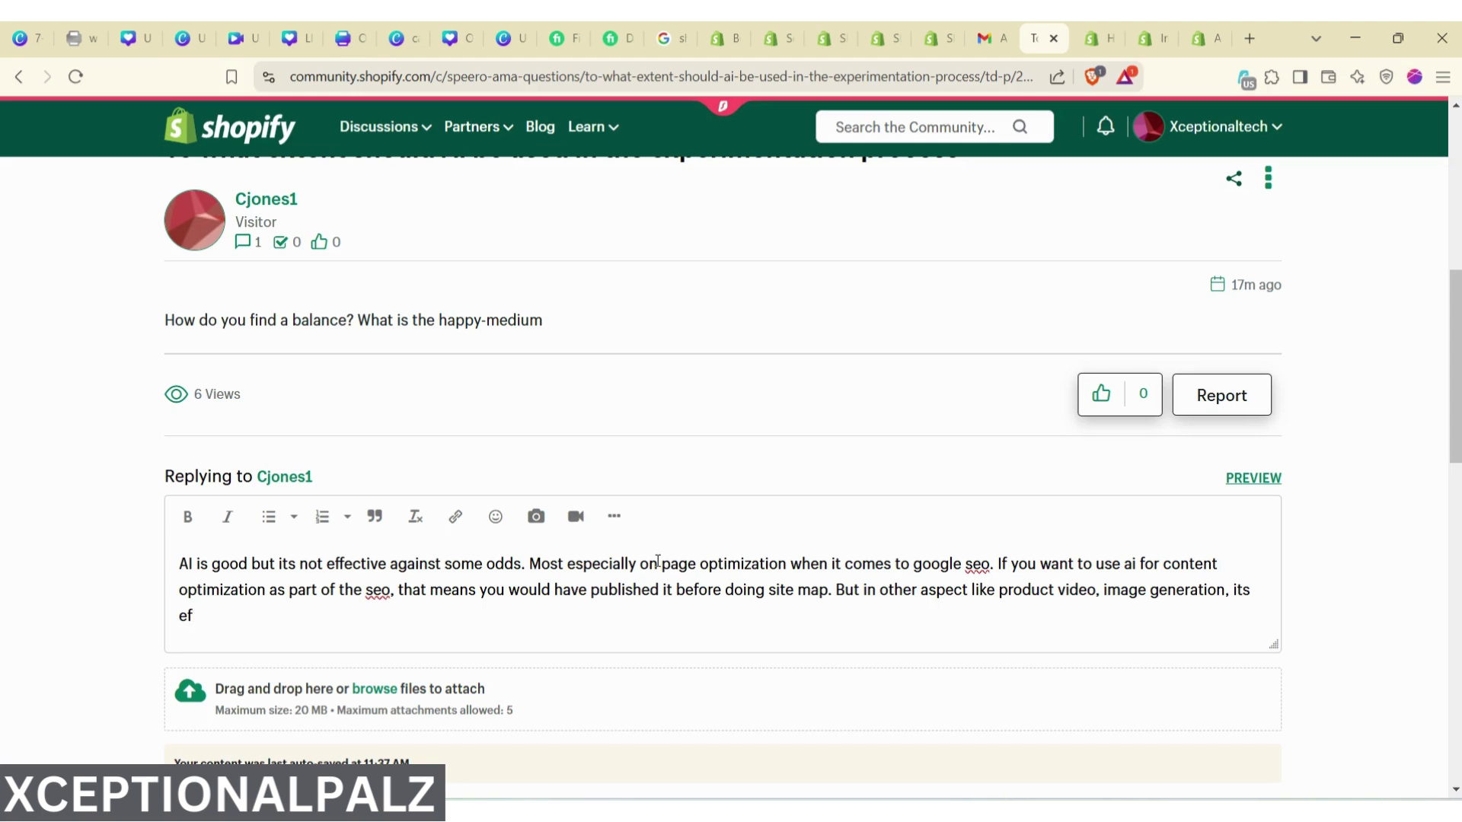
text(ective when advanced seo)
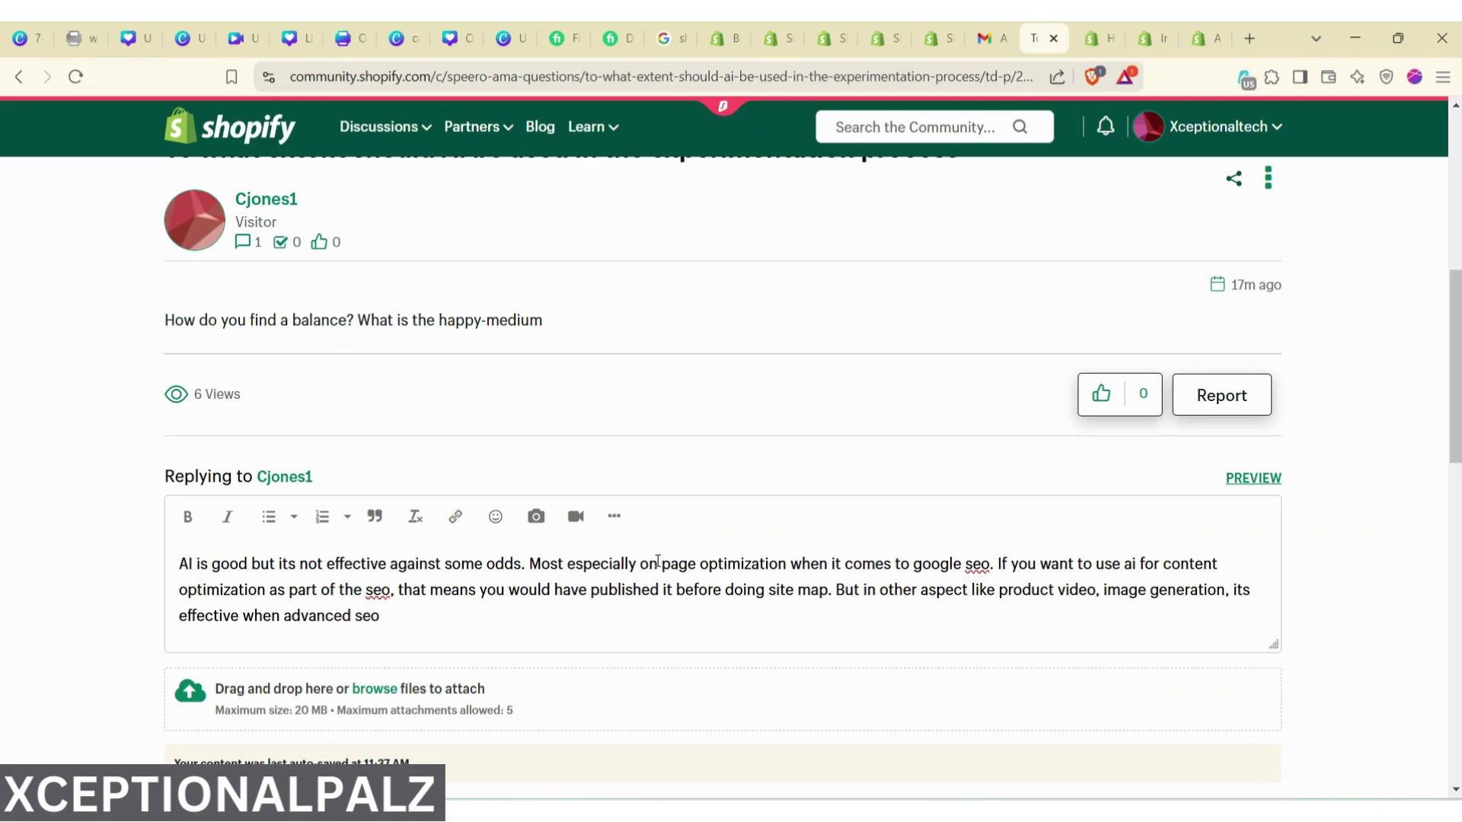
key(BackSpace)
key(BackSpace)
key(BackSpace)
text(ai tools are used.)
text(here are )
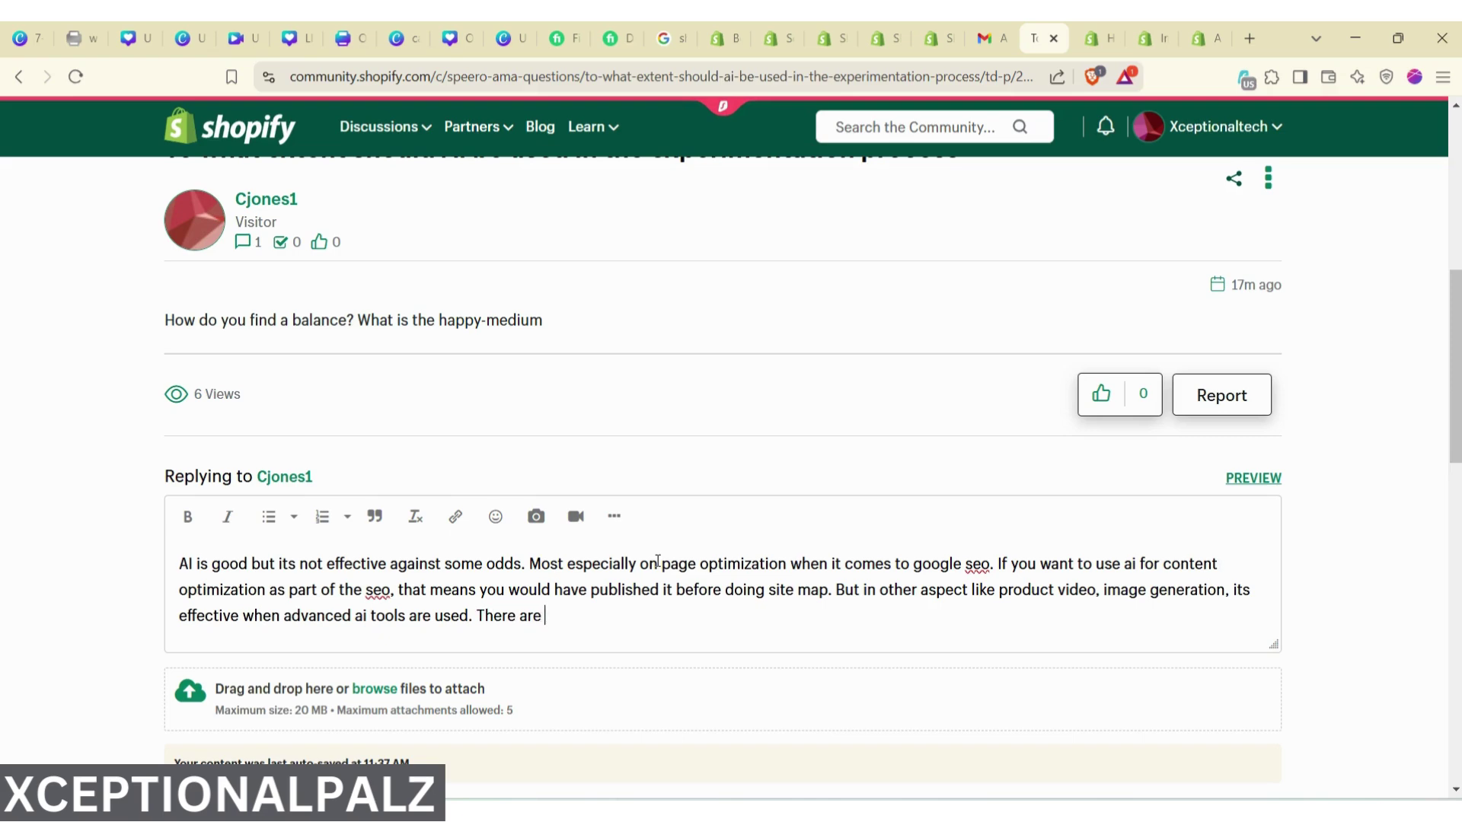
text(m)
key(BackSpace)
key(BackSpace)
key(BackSpace)
key(BackSpace)
key(BackSpace)
key(BackSpace)
key(BackSpace)
key(BackSpace)
key(BackSpace)
key(BackSpace)
key(BackSpace)
Step: Open the file attachment chooser, dismiss it without choosing a file, and submit the reply to the AI experimentation question
click(391, 696)
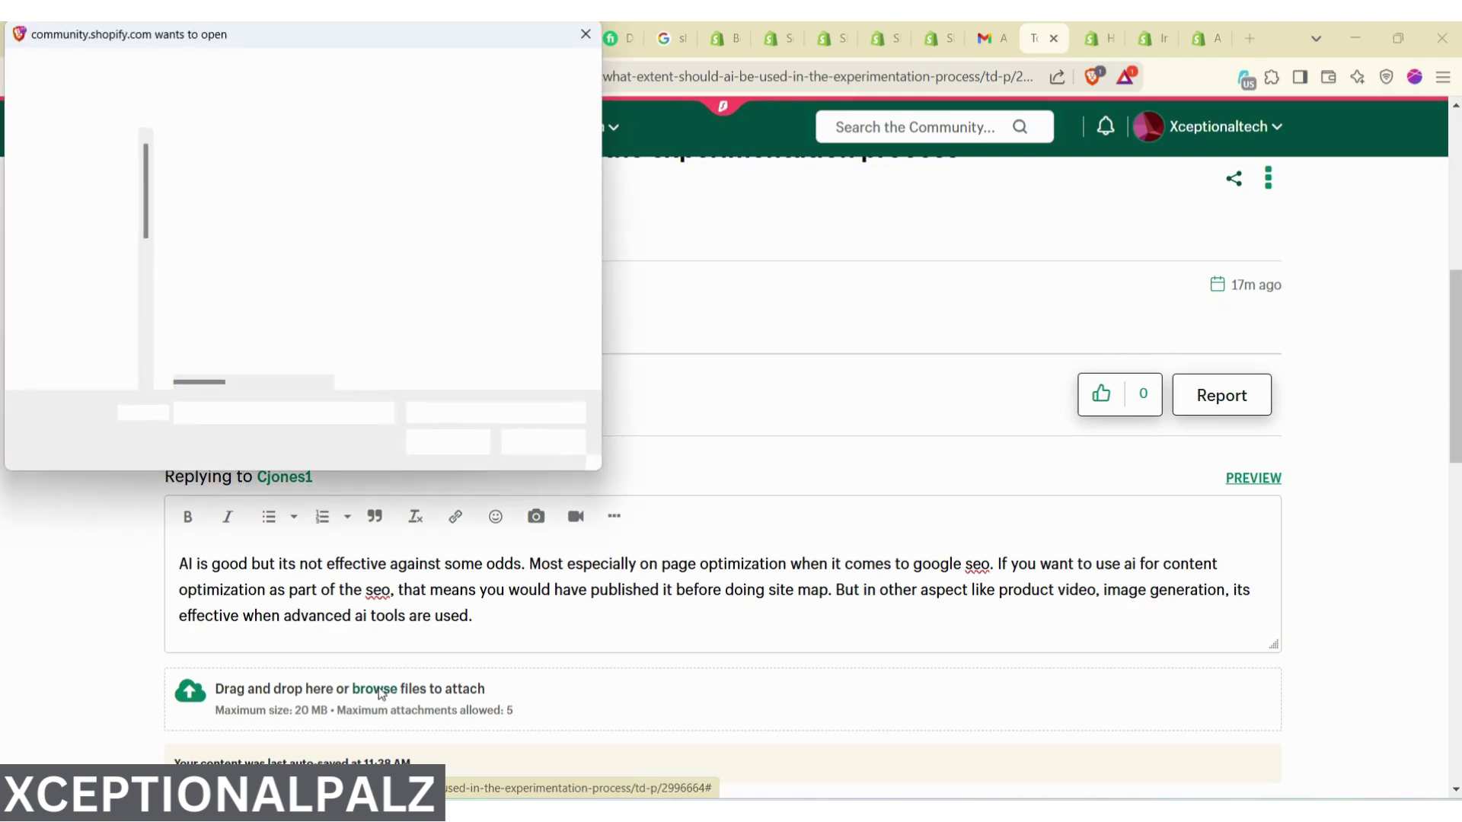
click(587, 34)
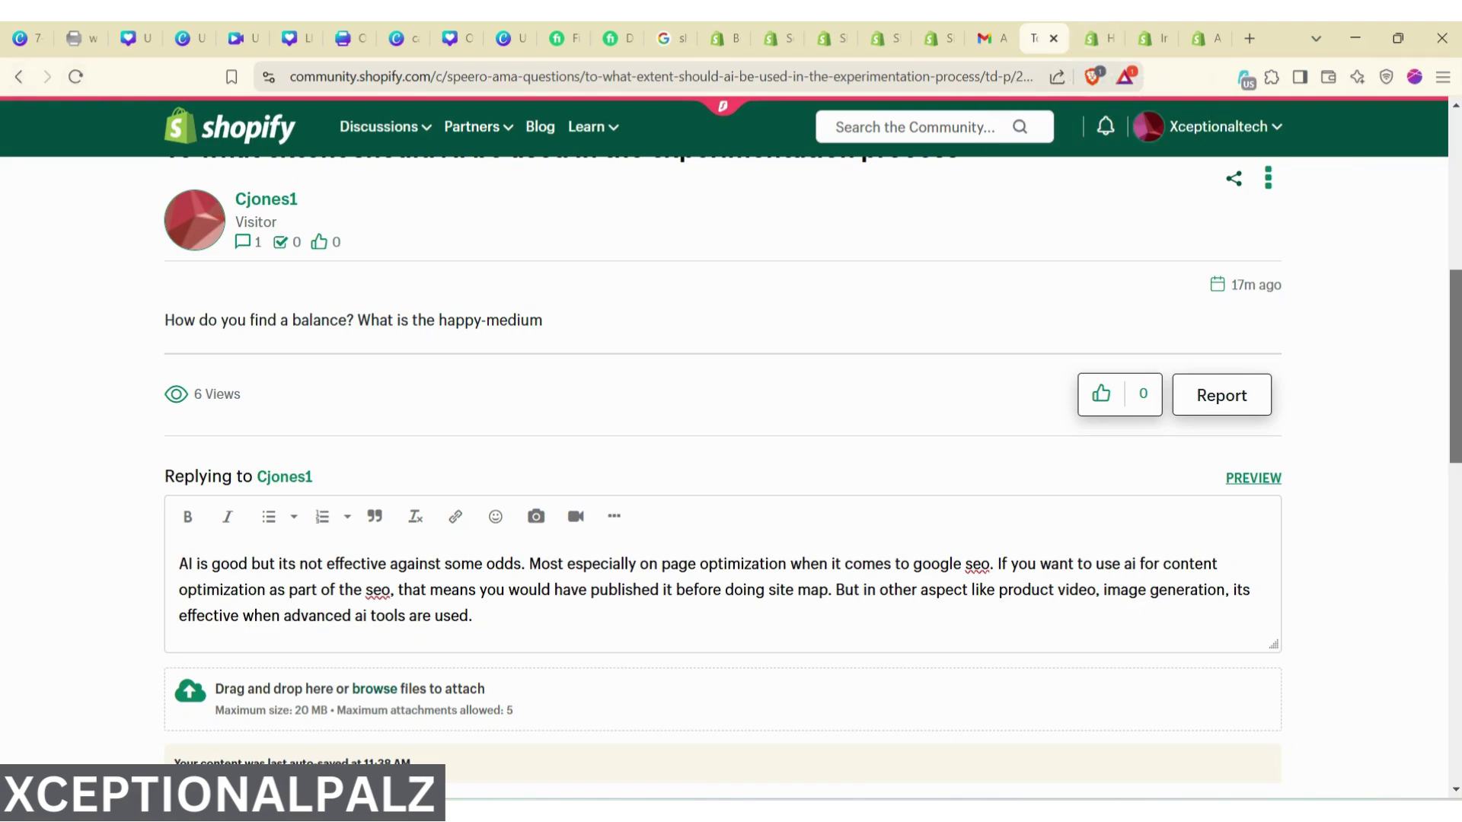
scroll(1364, 279, down, 5)
click(1246, 418)
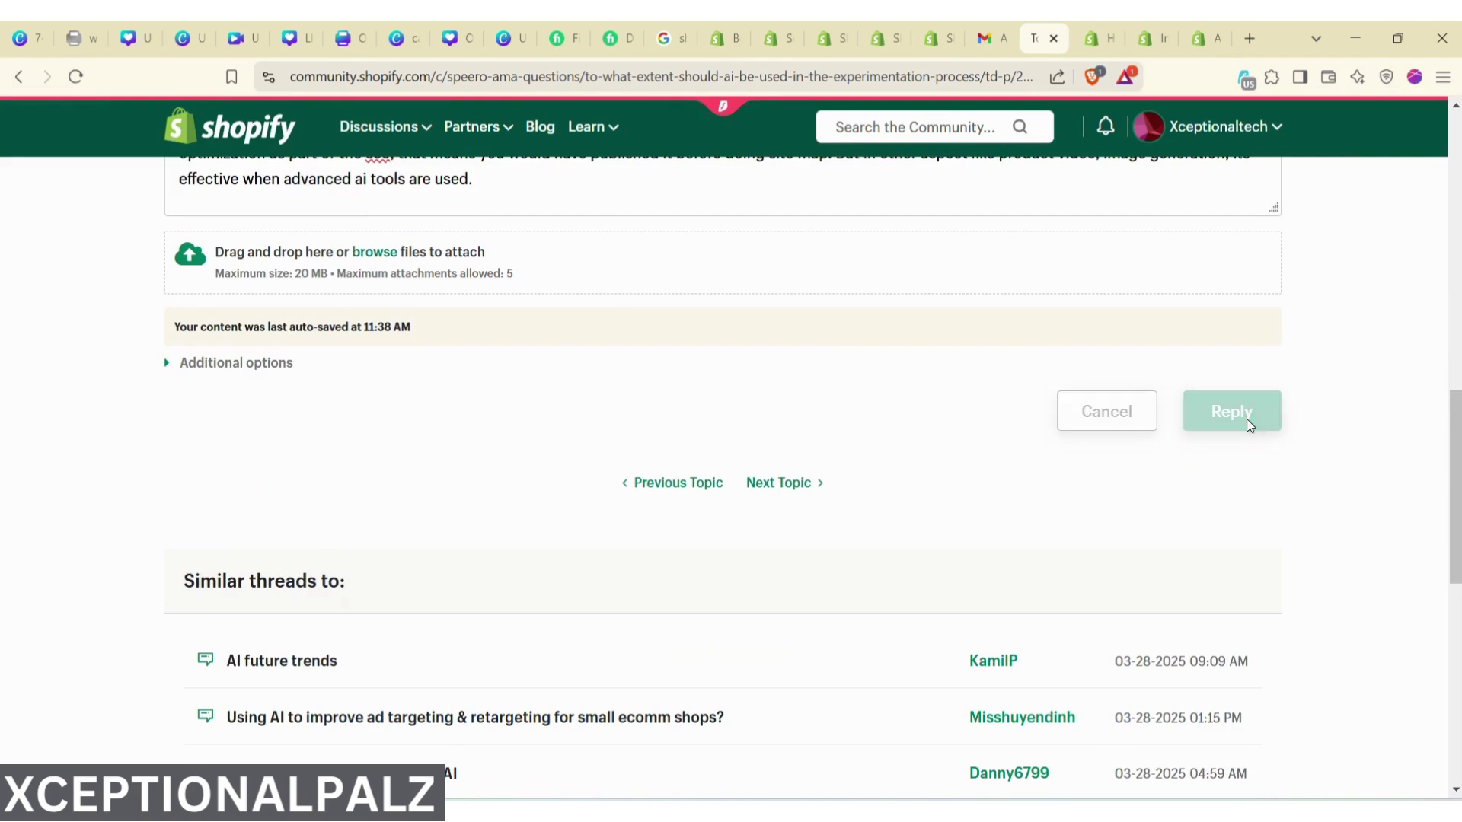
Step: Review the posted reply in its thread, return to the community home page and browse the recent discussions
scroll(1416, 318, up, 10)
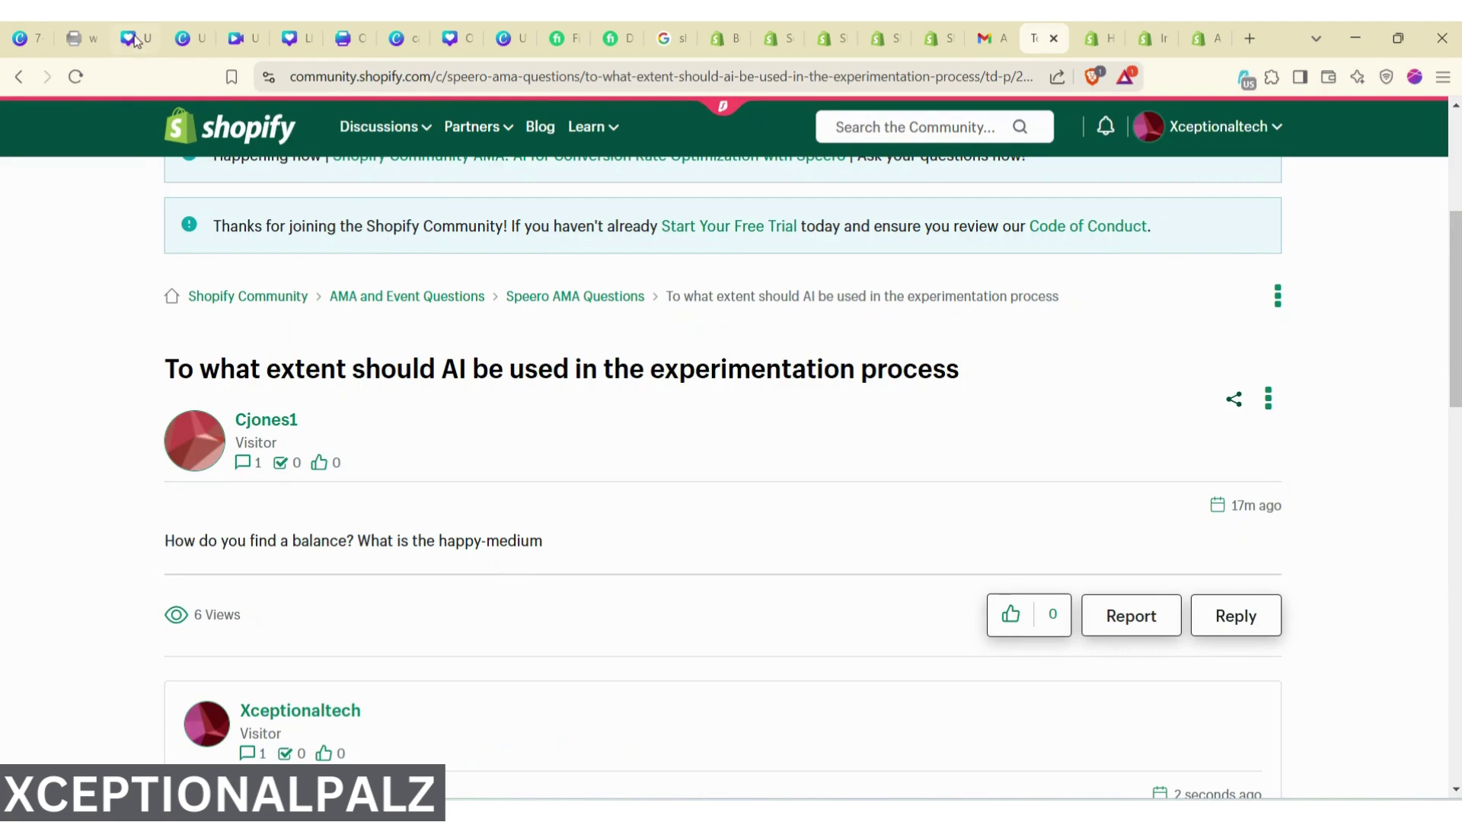
click(19, 78)
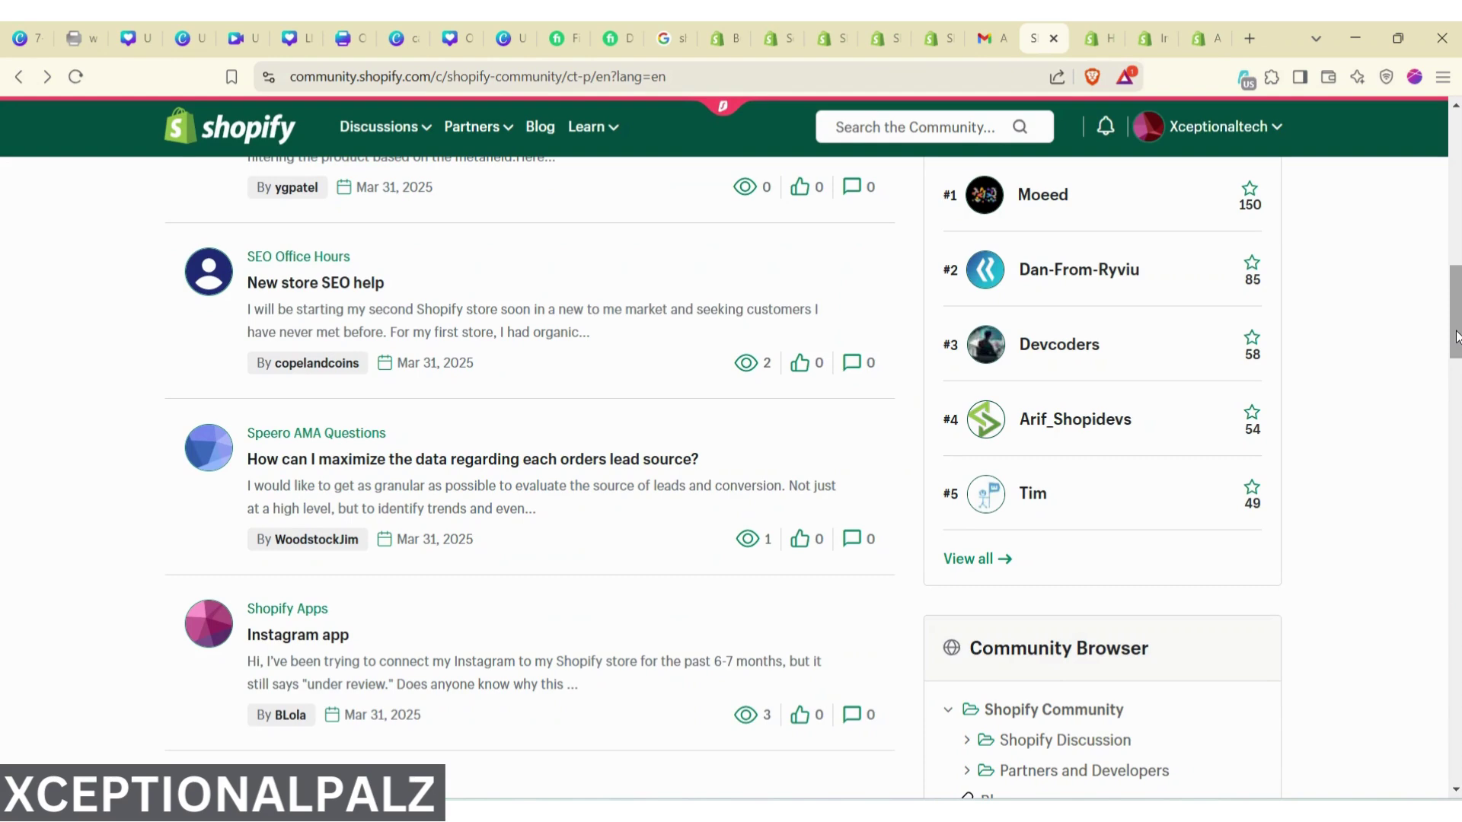
drag(1455, 335, 1447, 484)
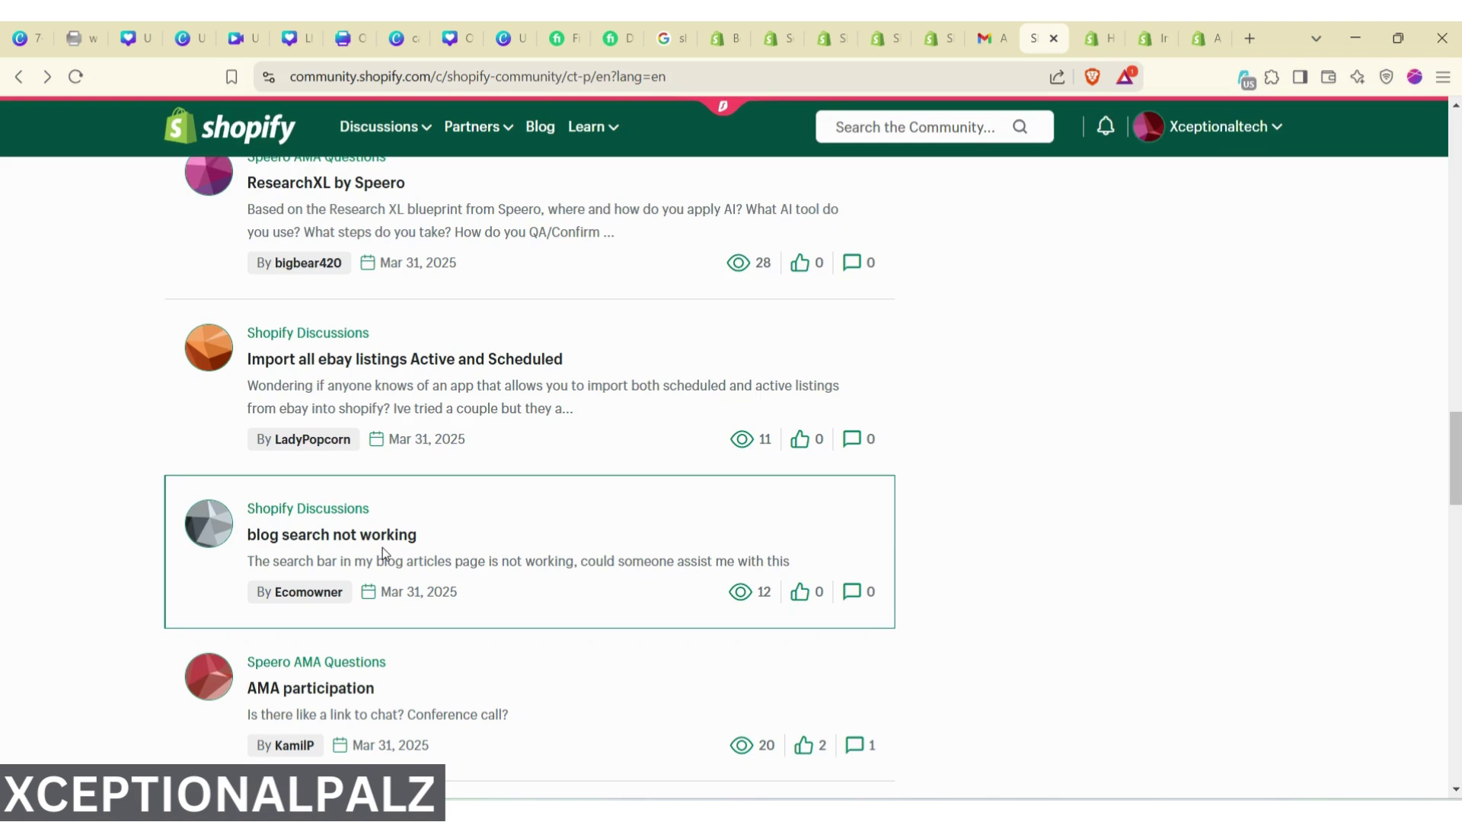
Step: Open the "blog search not working" discussion, read the question and open a reply editor for it
click(315, 536)
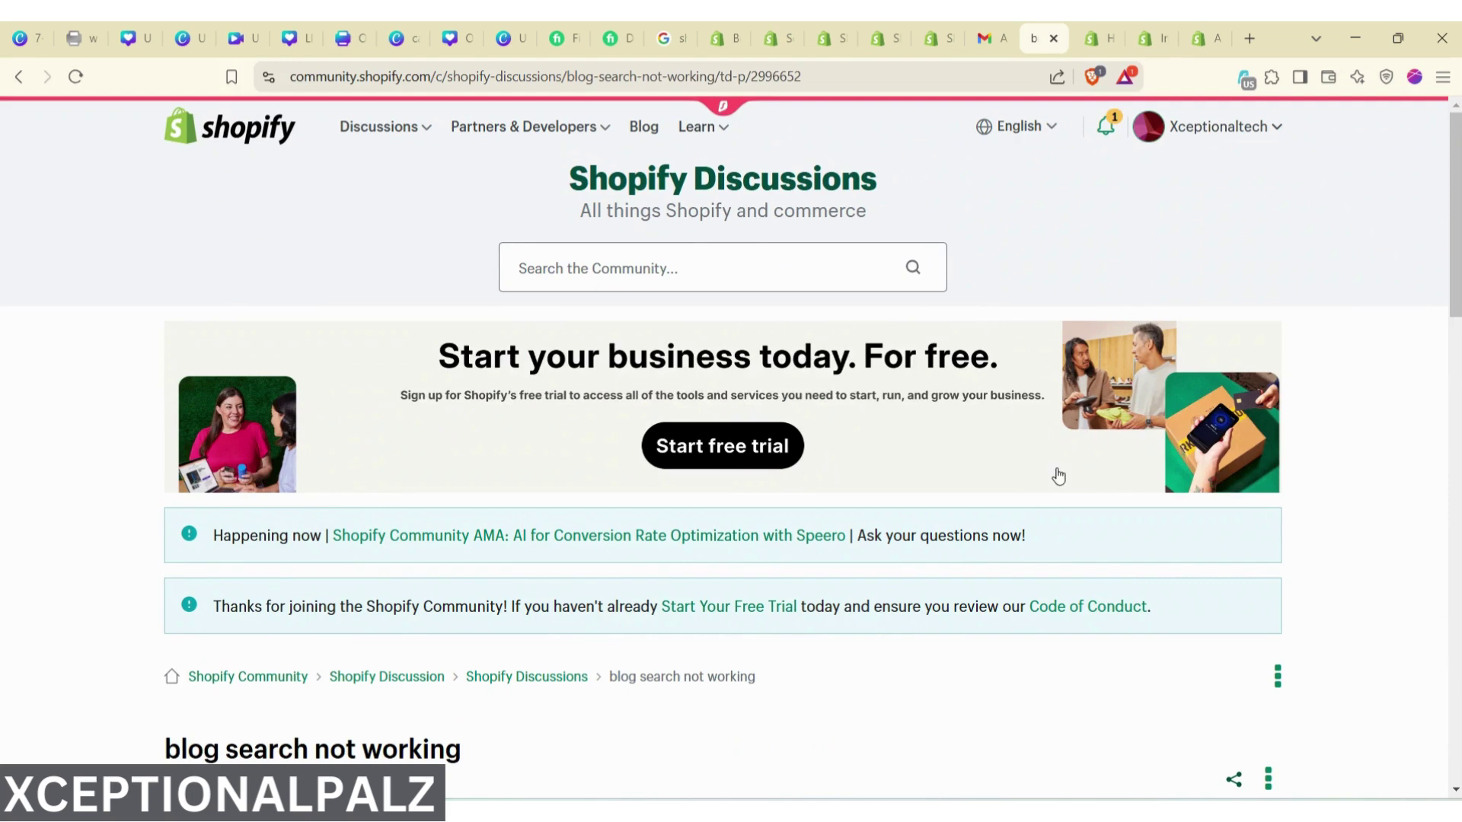
scroll(1418, 337, down, 3)
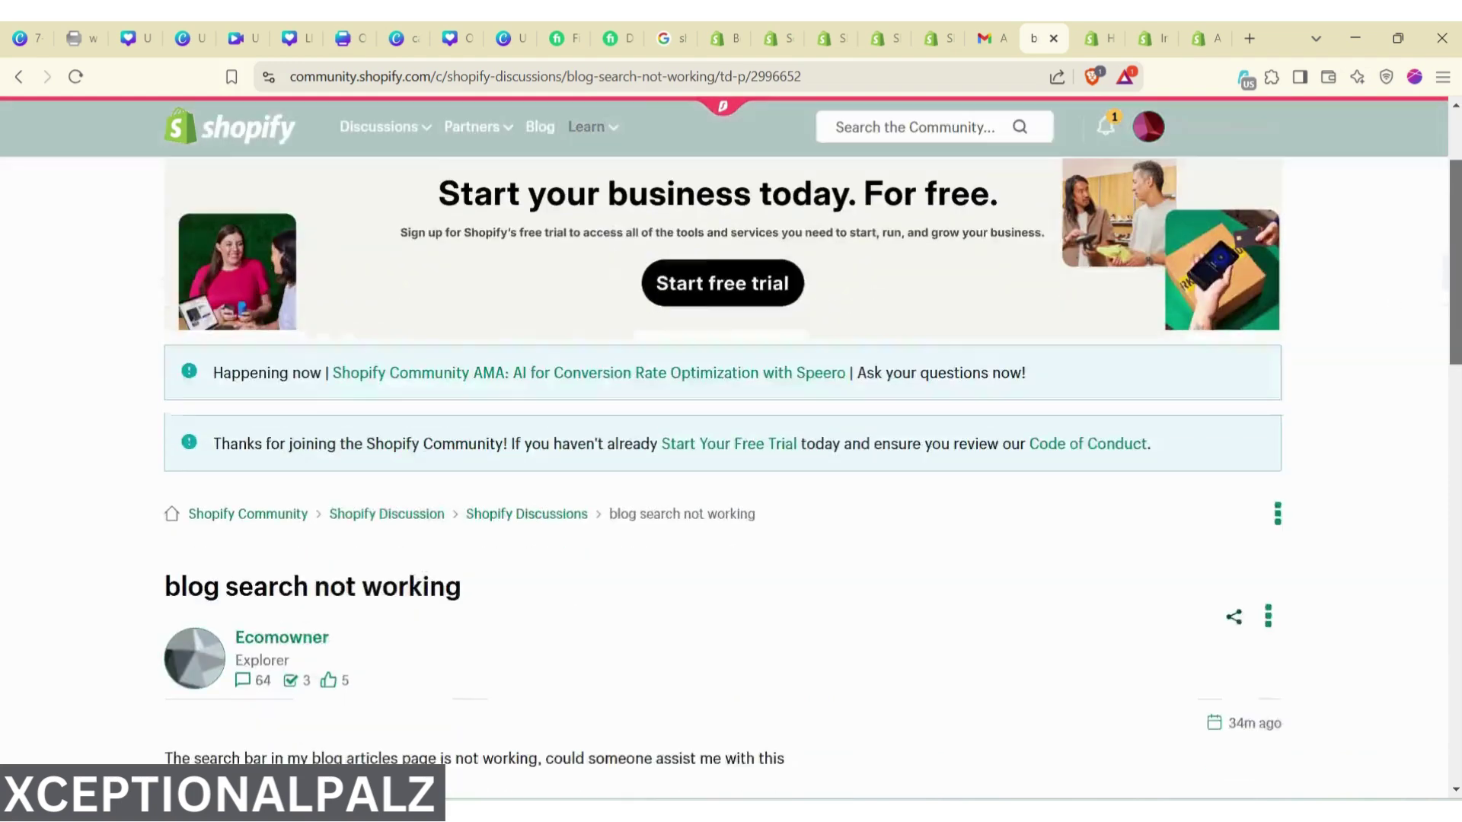
scroll(624, 371, down, 4)
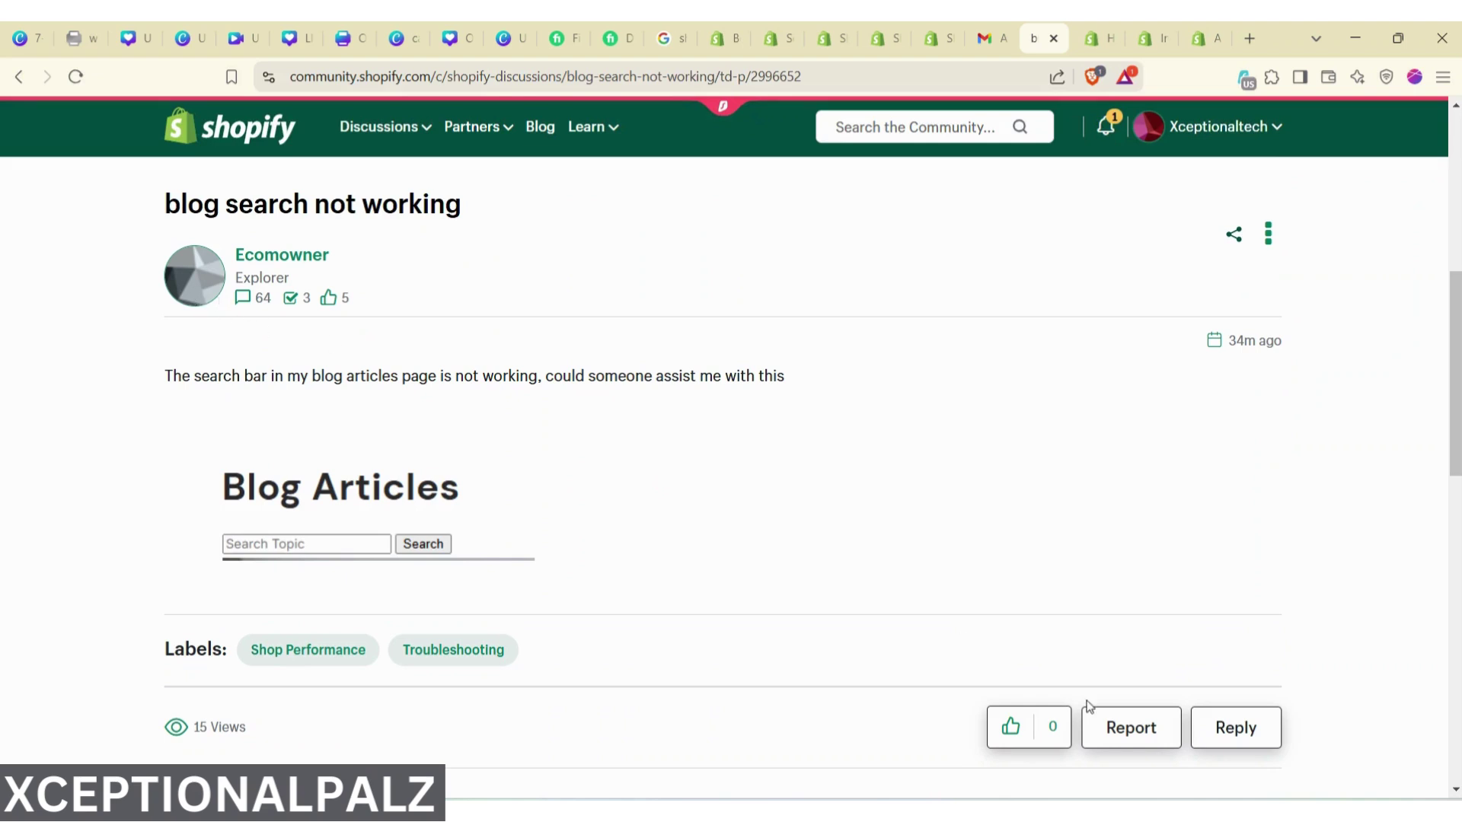
click(1222, 733)
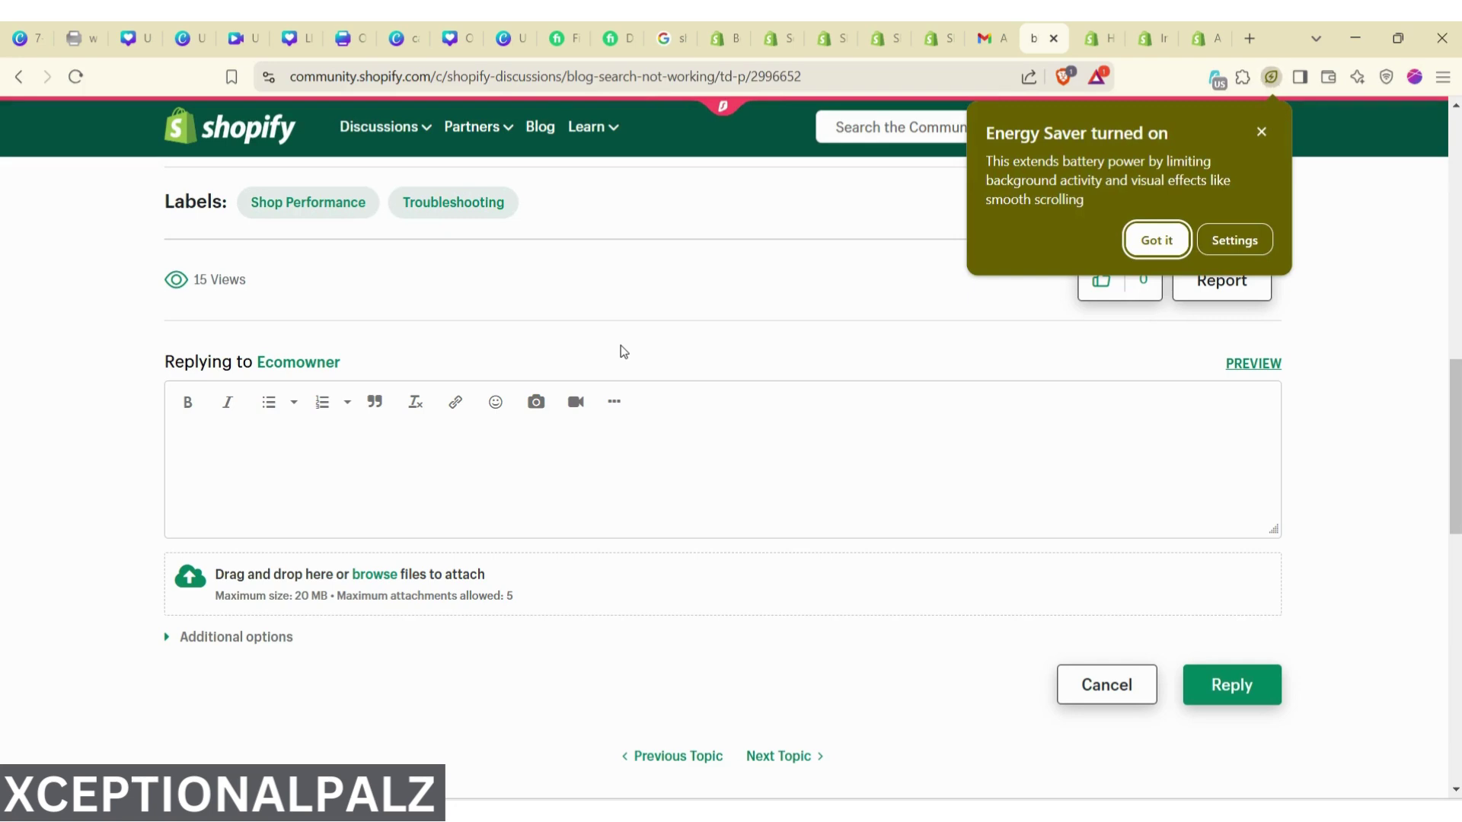
Step: Check the other open community pages, dismiss the Energy Saver notice and return to the "blog search not working" discussion
click(734, 26)
click(772, 40)
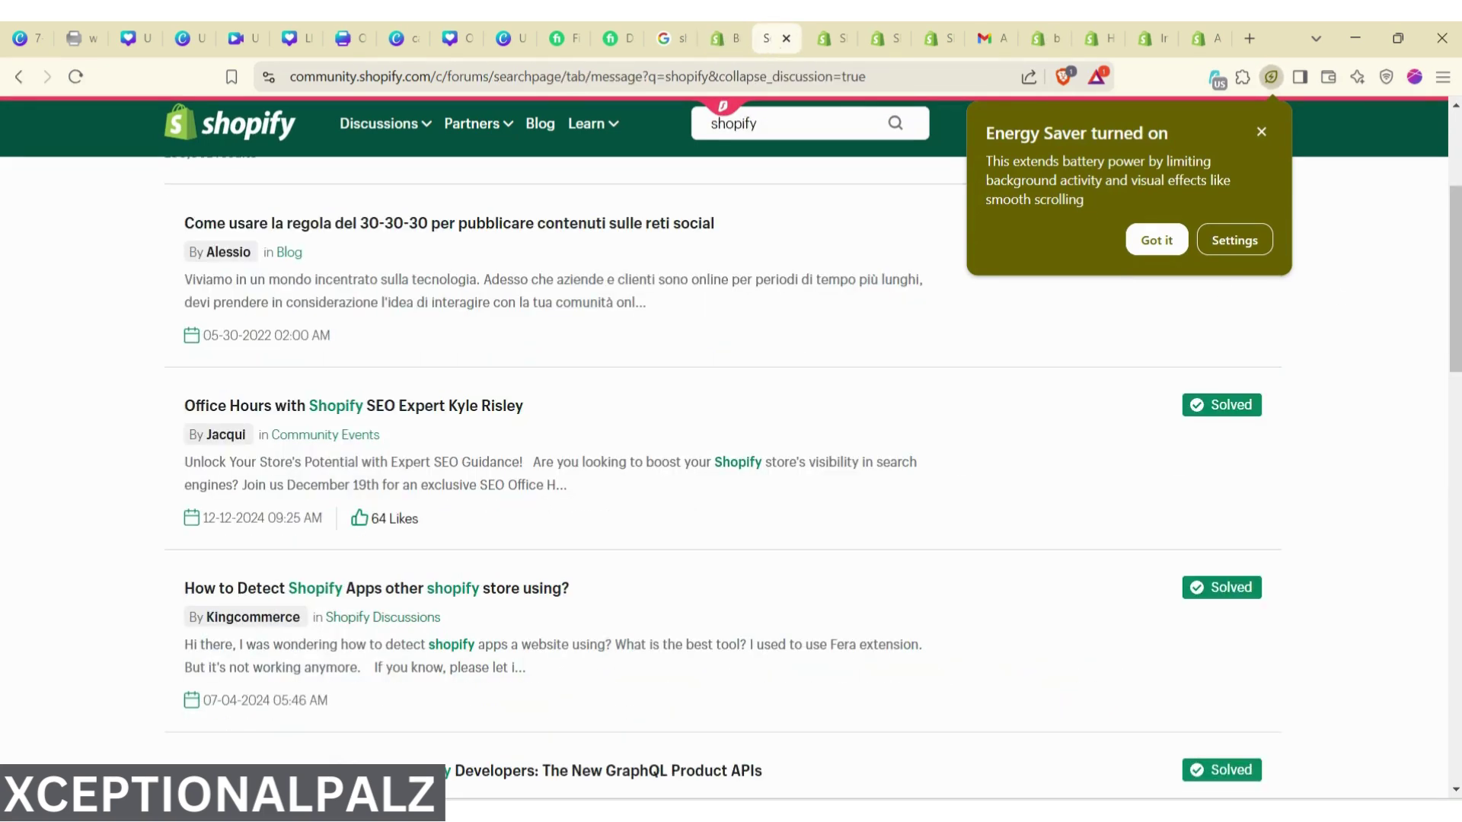
scroll(1457, 234, up, 4)
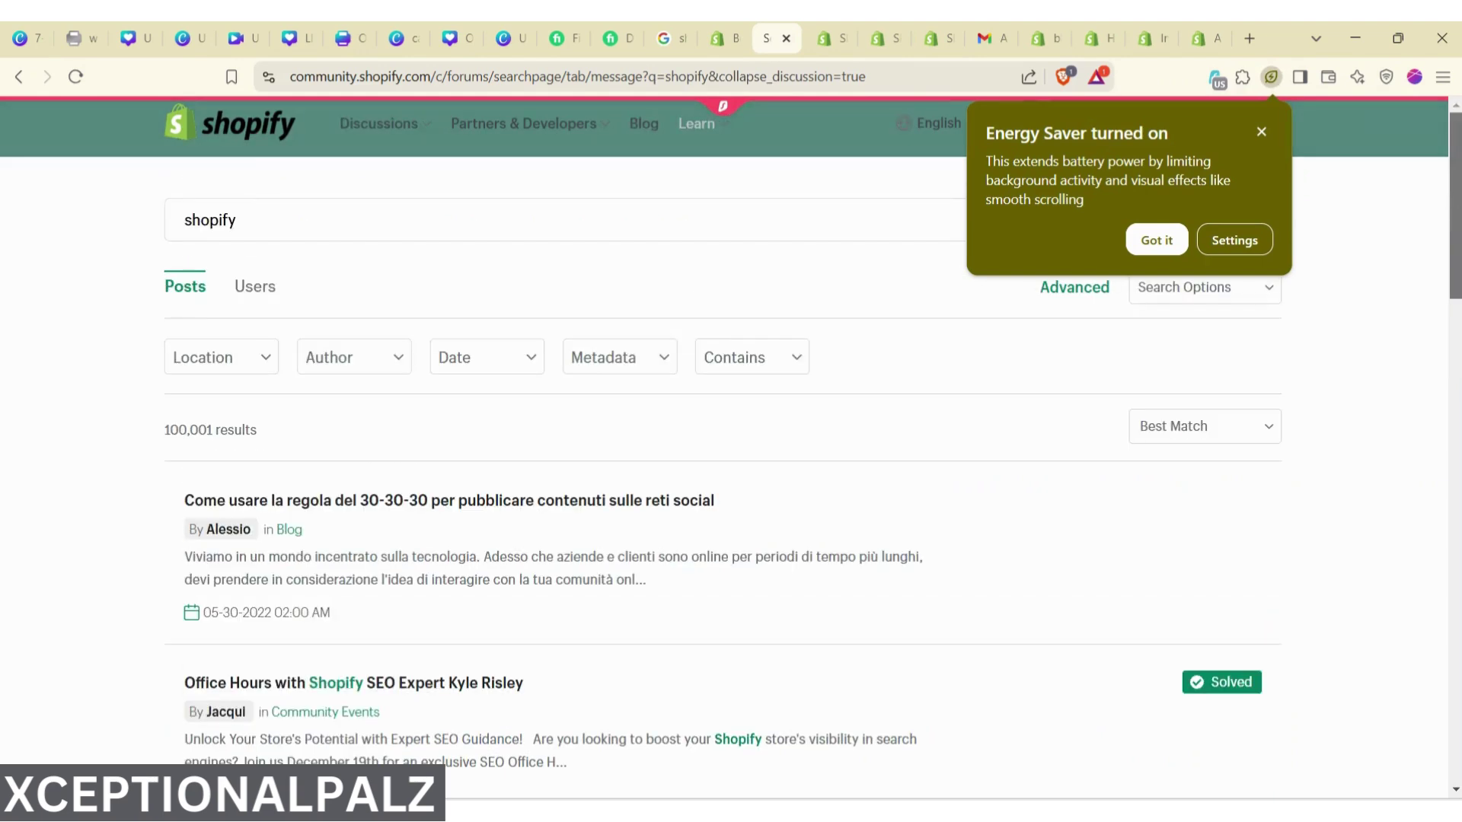
click(831, 42)
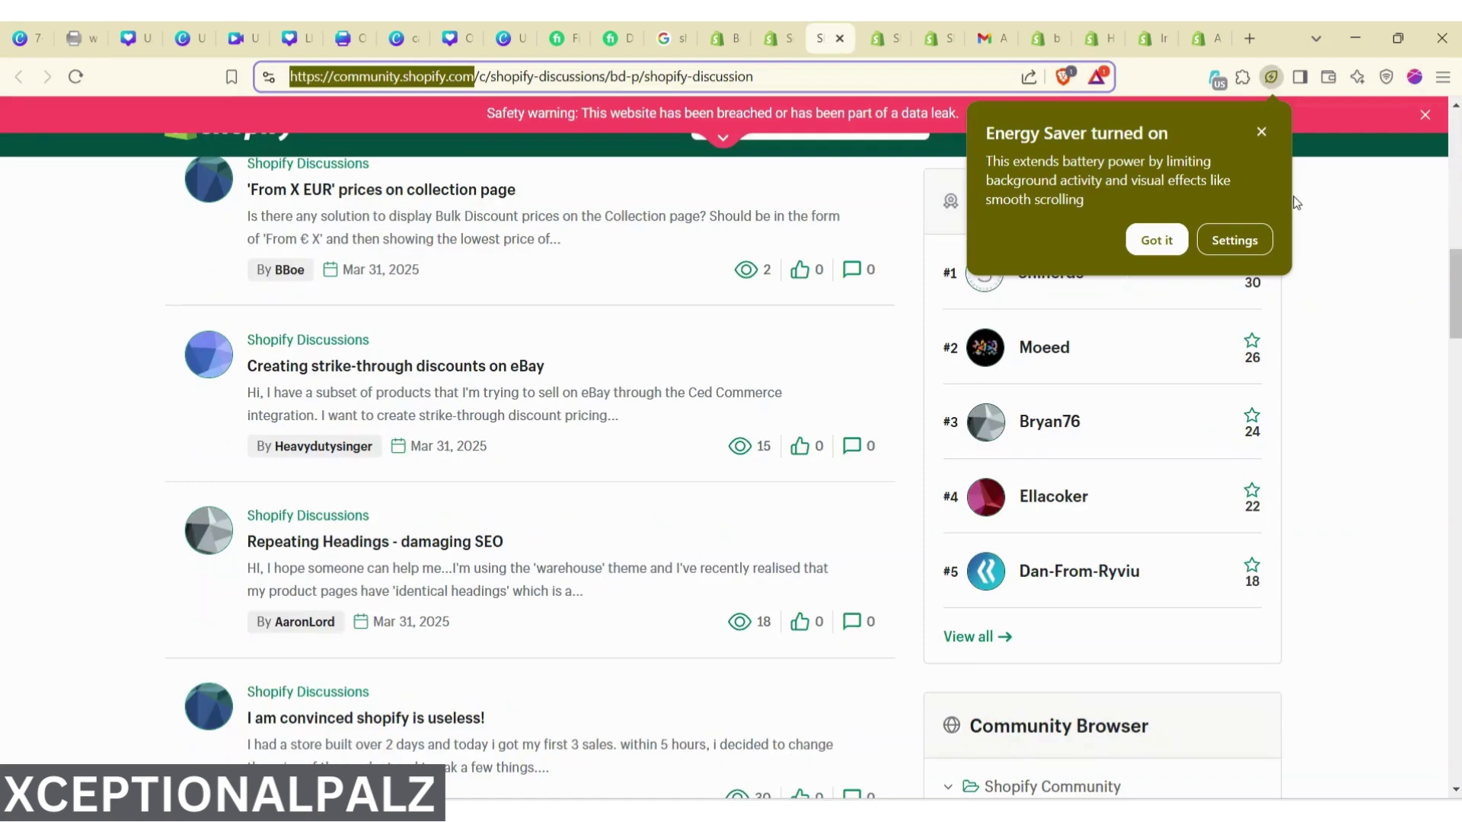
click(1262, 131)
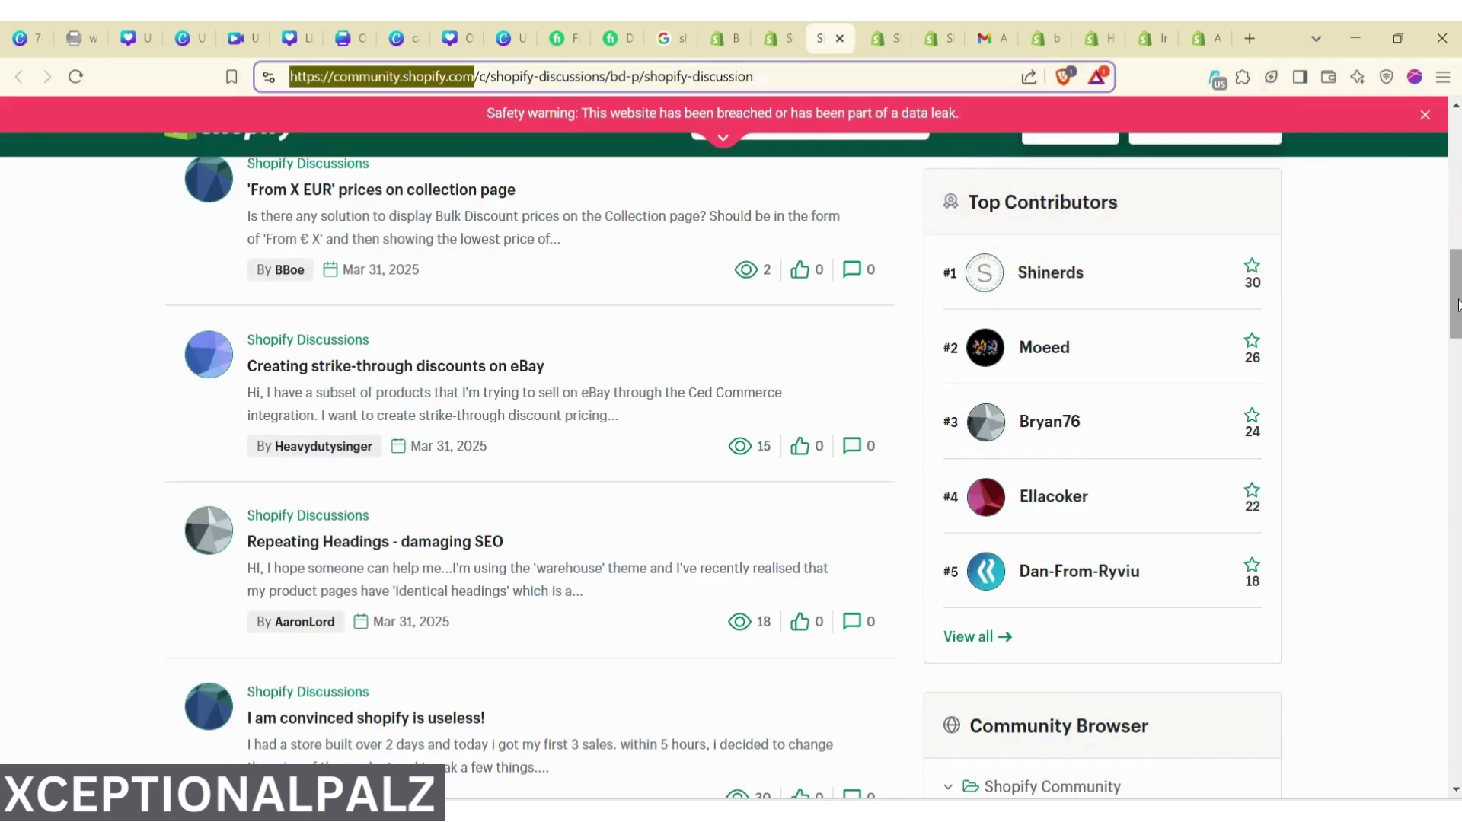
scroll(1156, 528, up, 4)
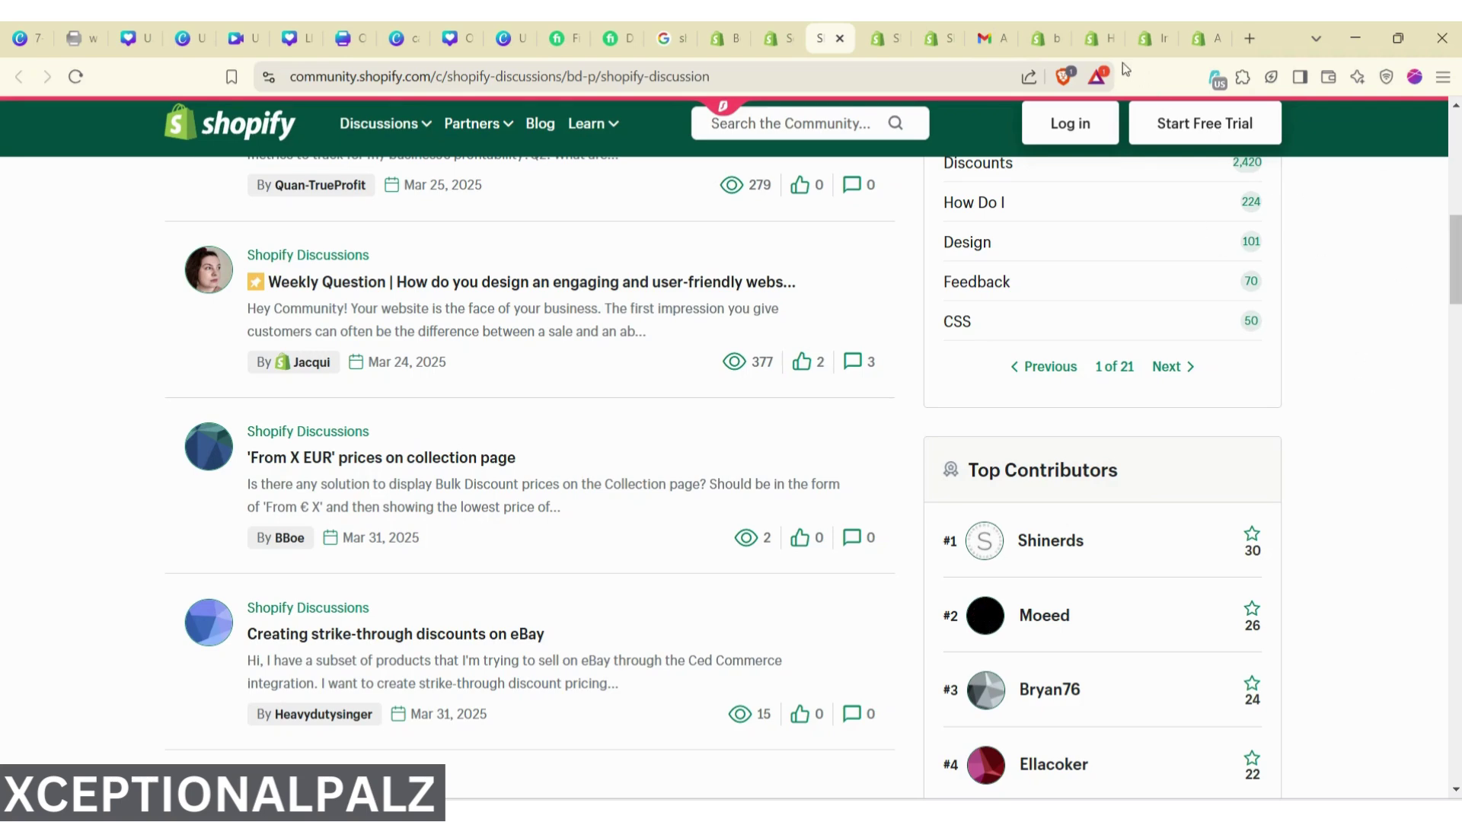
click(1094, 44)
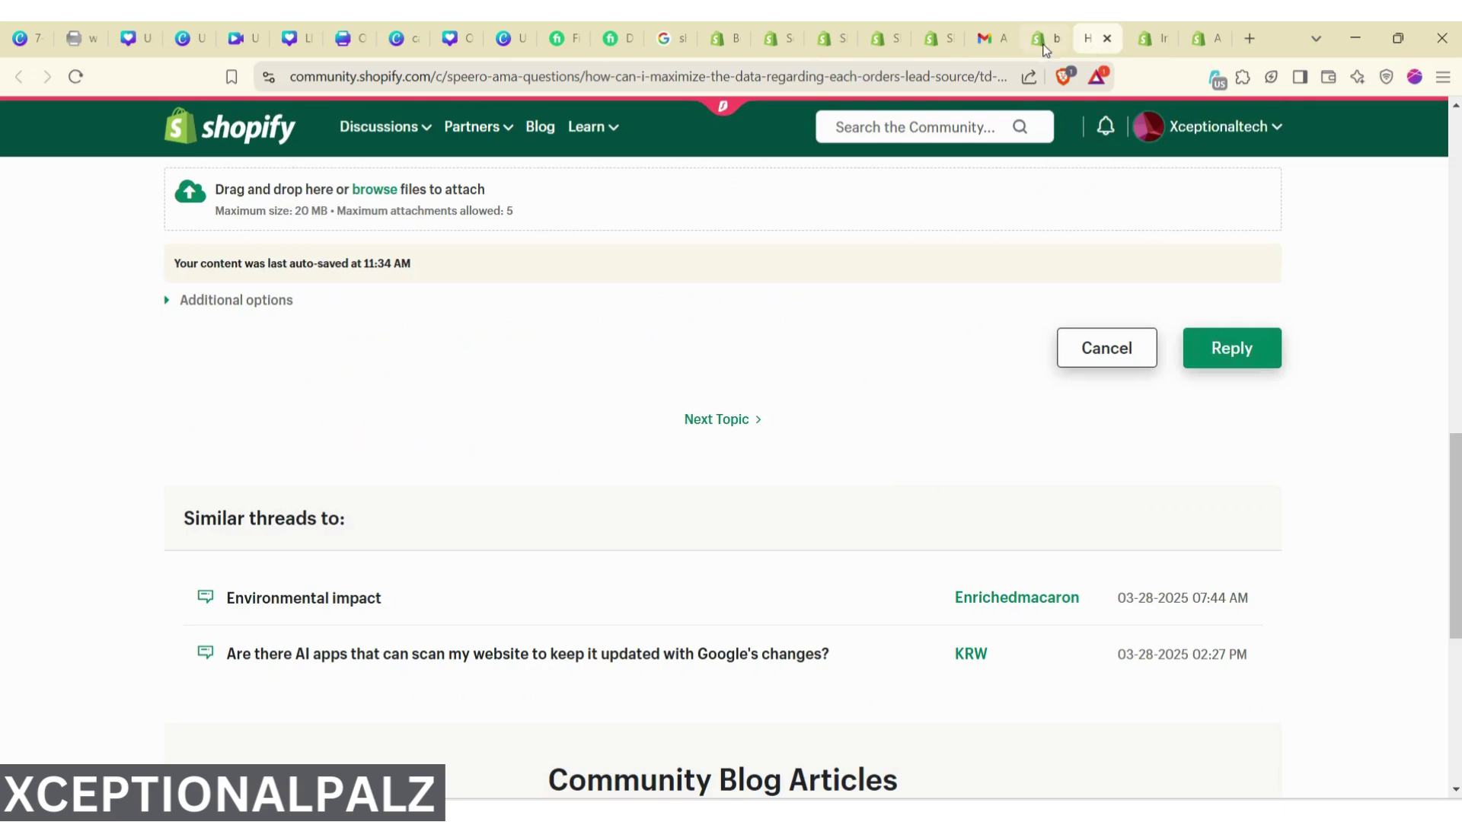
click(1043, 45)
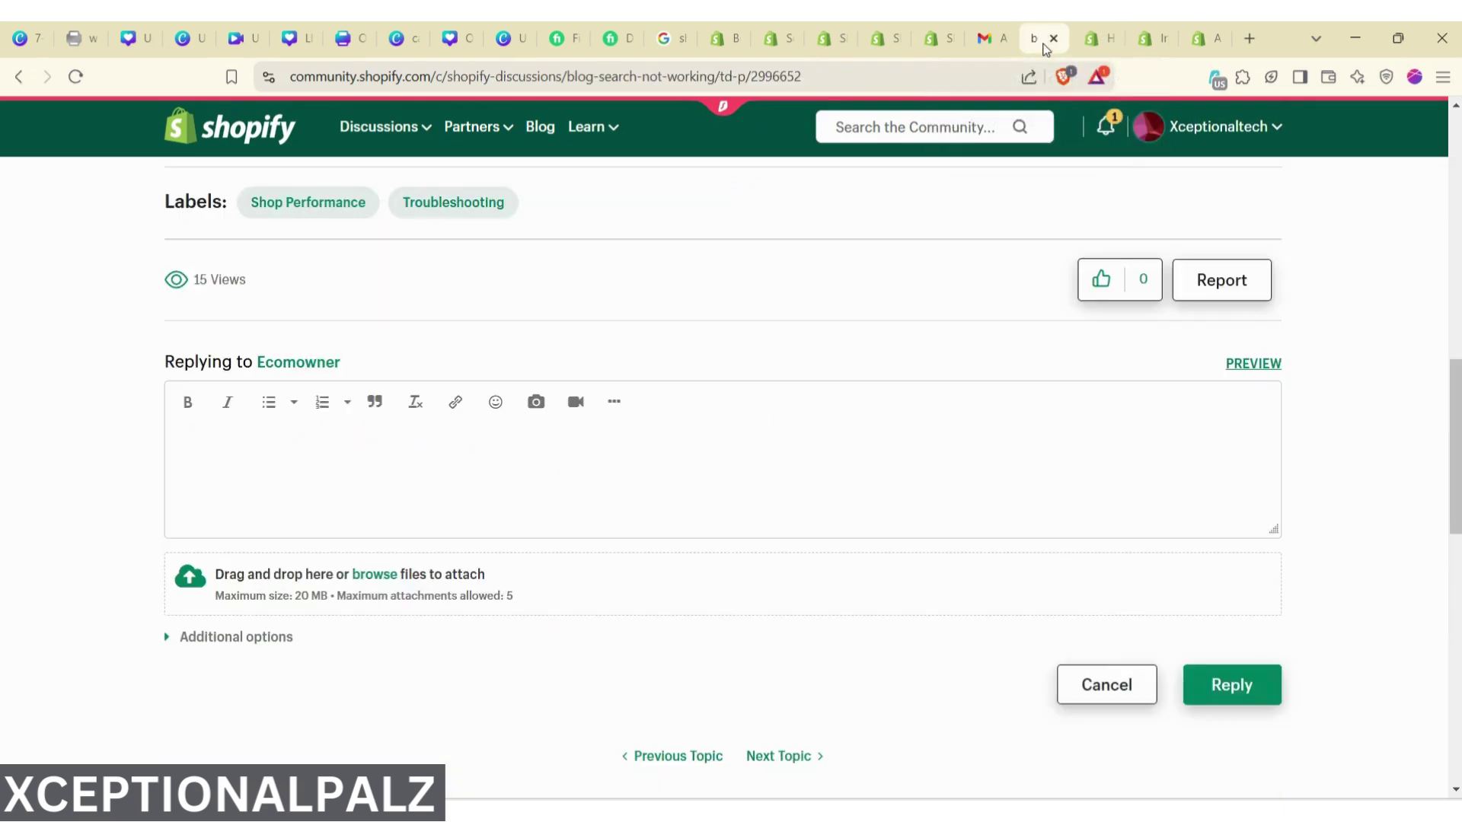
Step: Return to the community home page and search the community for "sales"
click(23, 78)
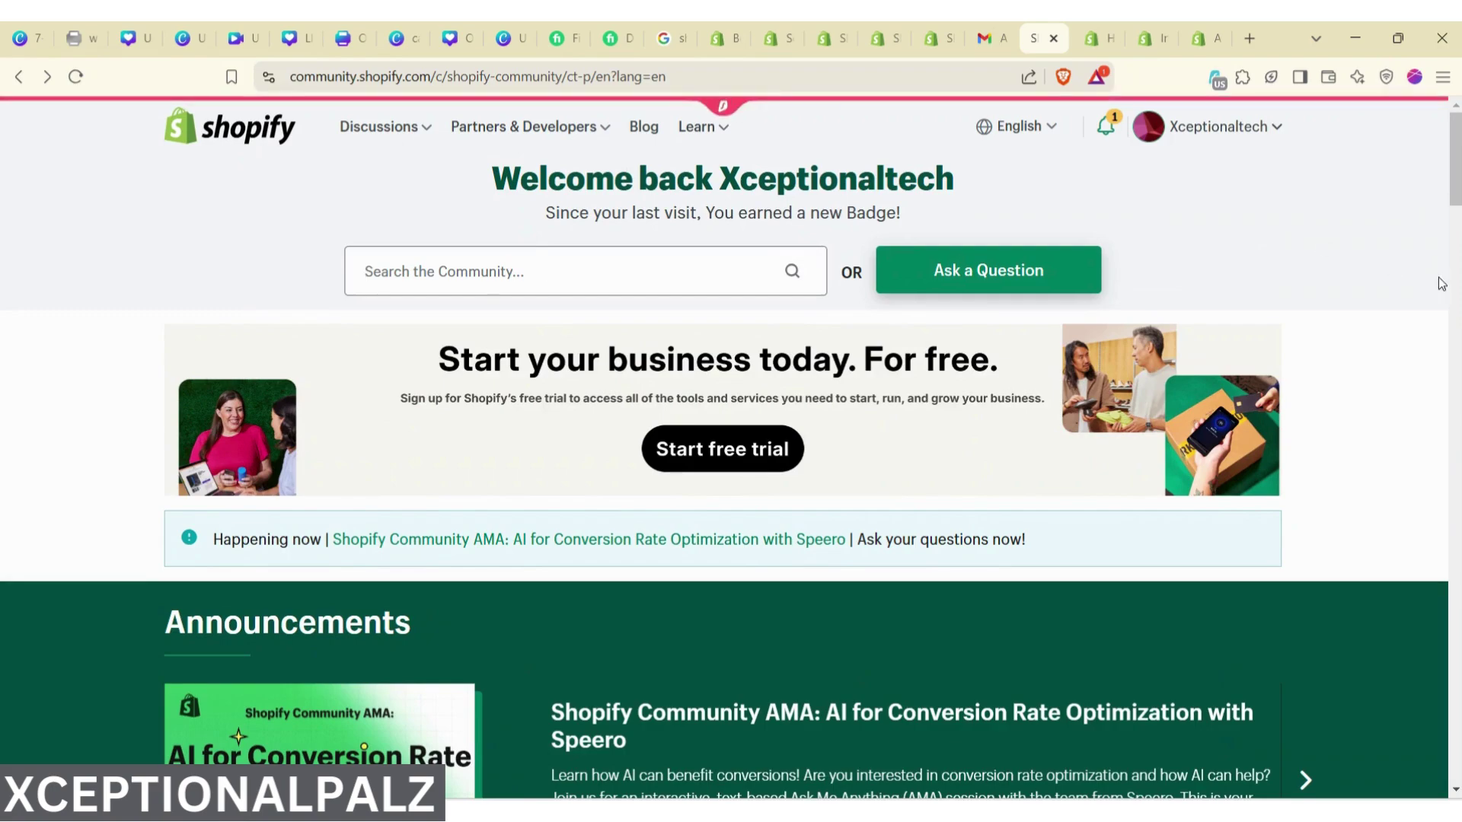
scroll(1436, 280, down, 10)
scroll(1436, 280, down, 2)
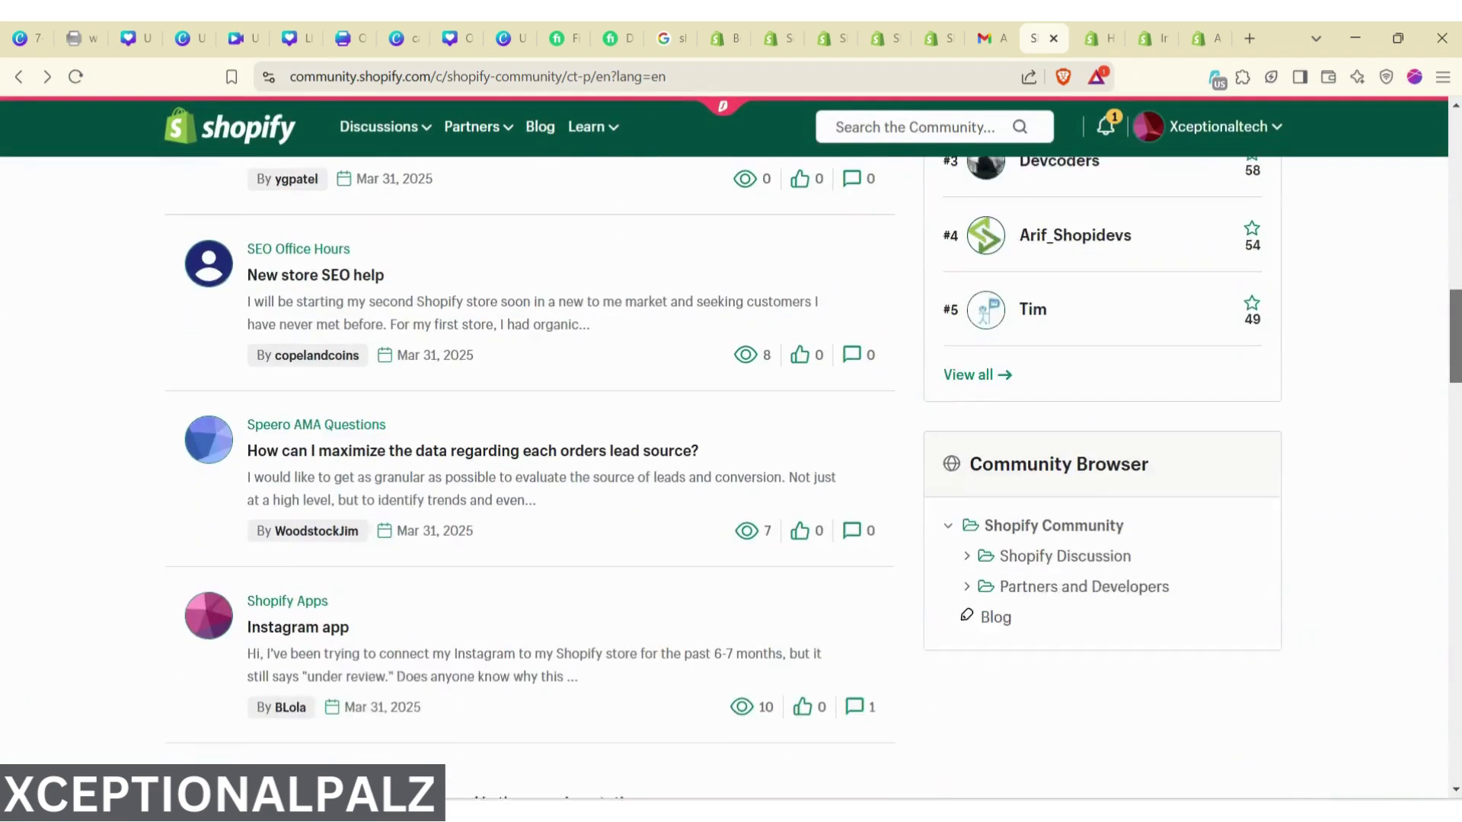
scroll(1436, 280, up, 15)
click(699, 286)
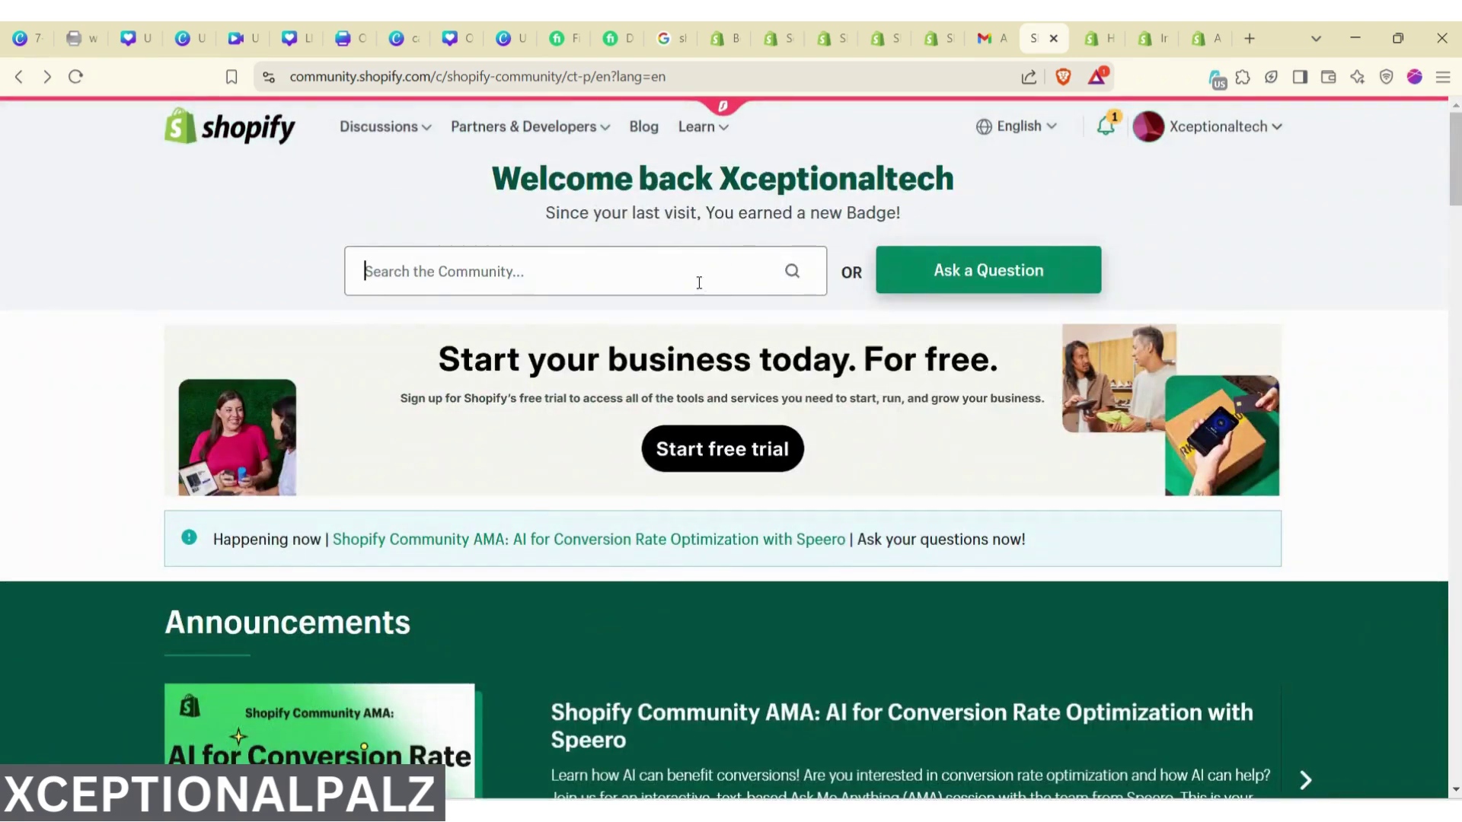
text(sales)
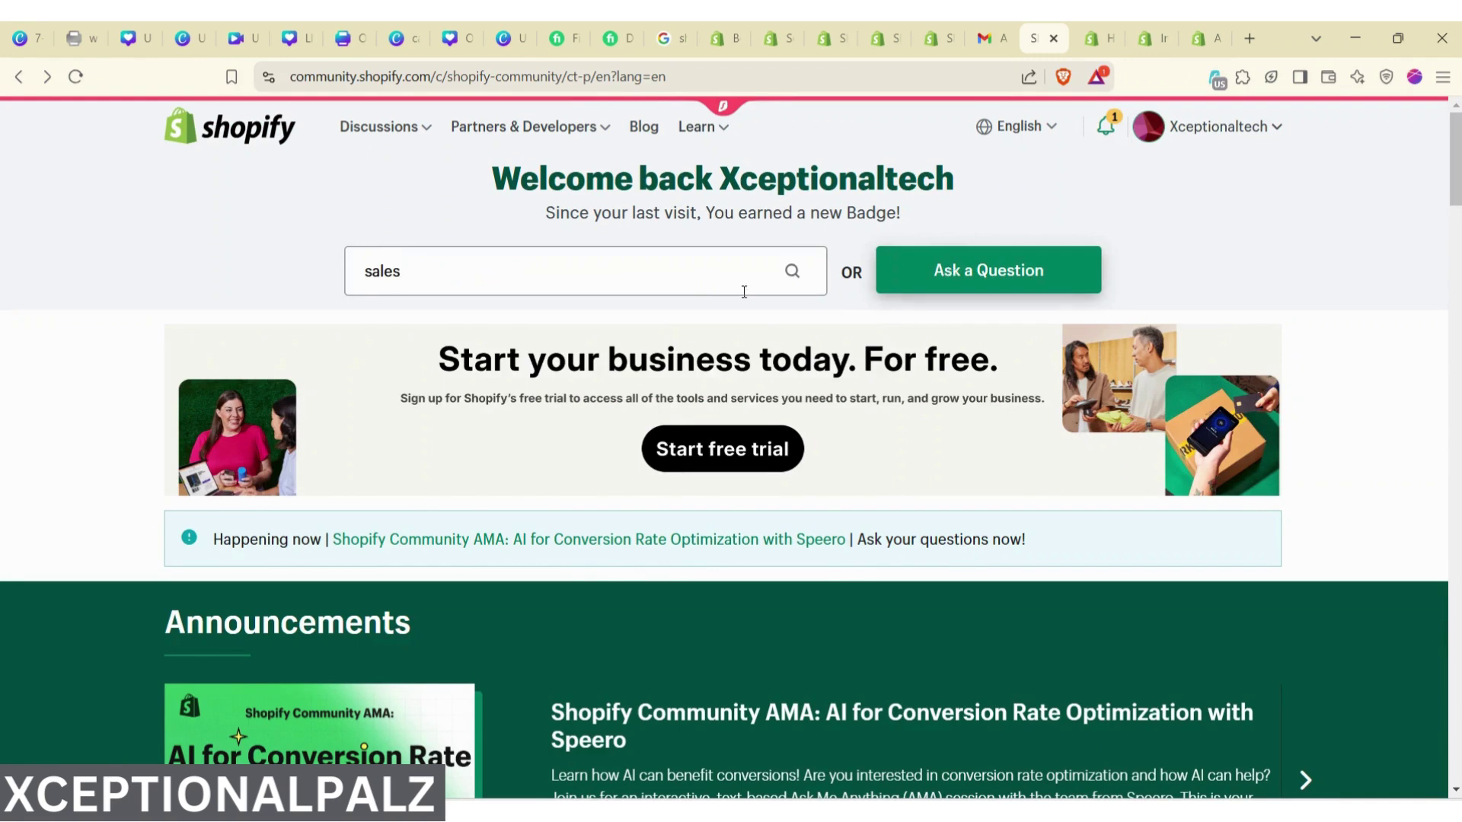
key(Return)
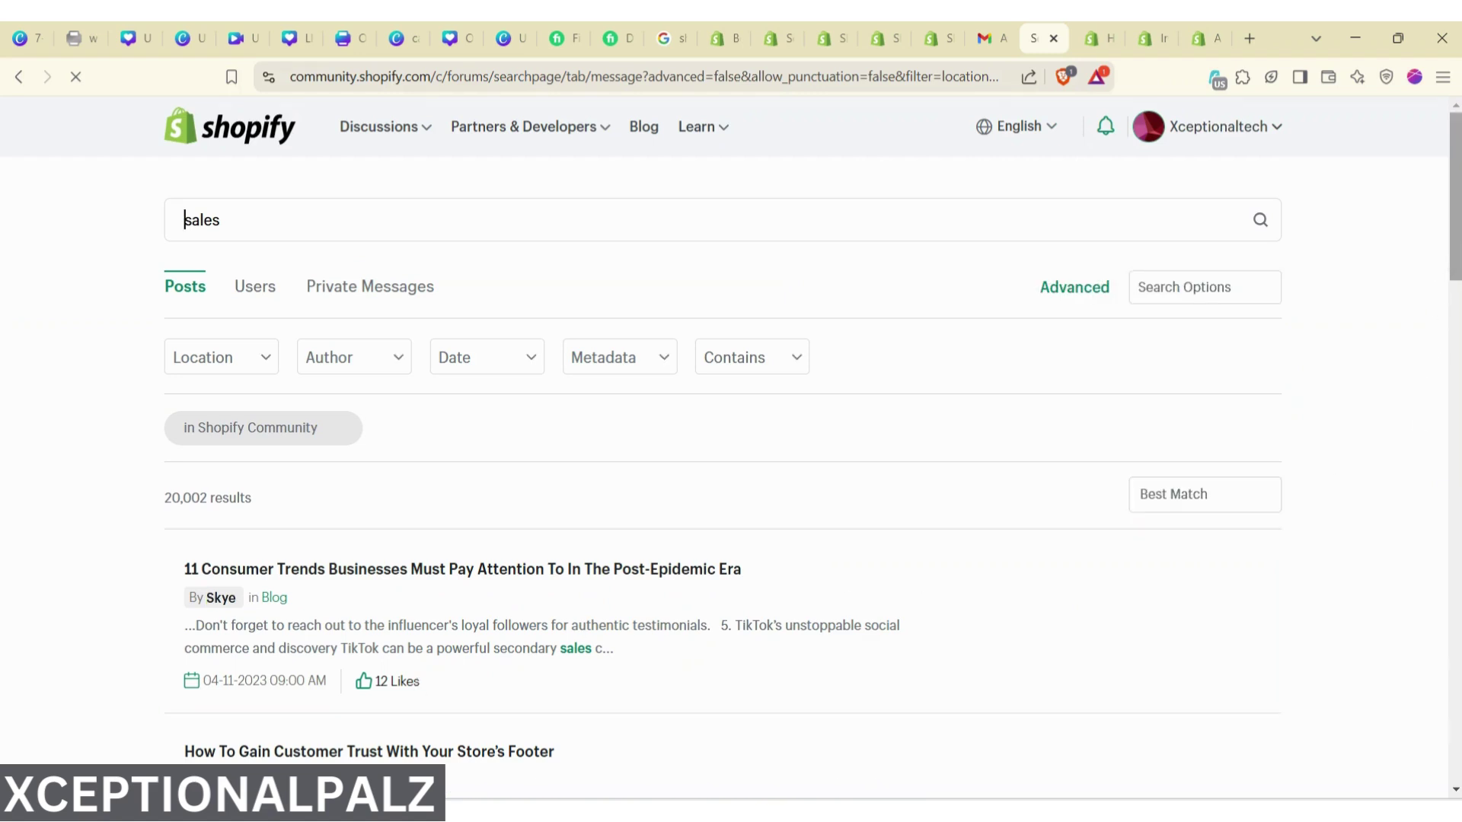
Step: Filter the "sales" search results by date to "A day ago" and browse the listed discussions
click(532, 366)
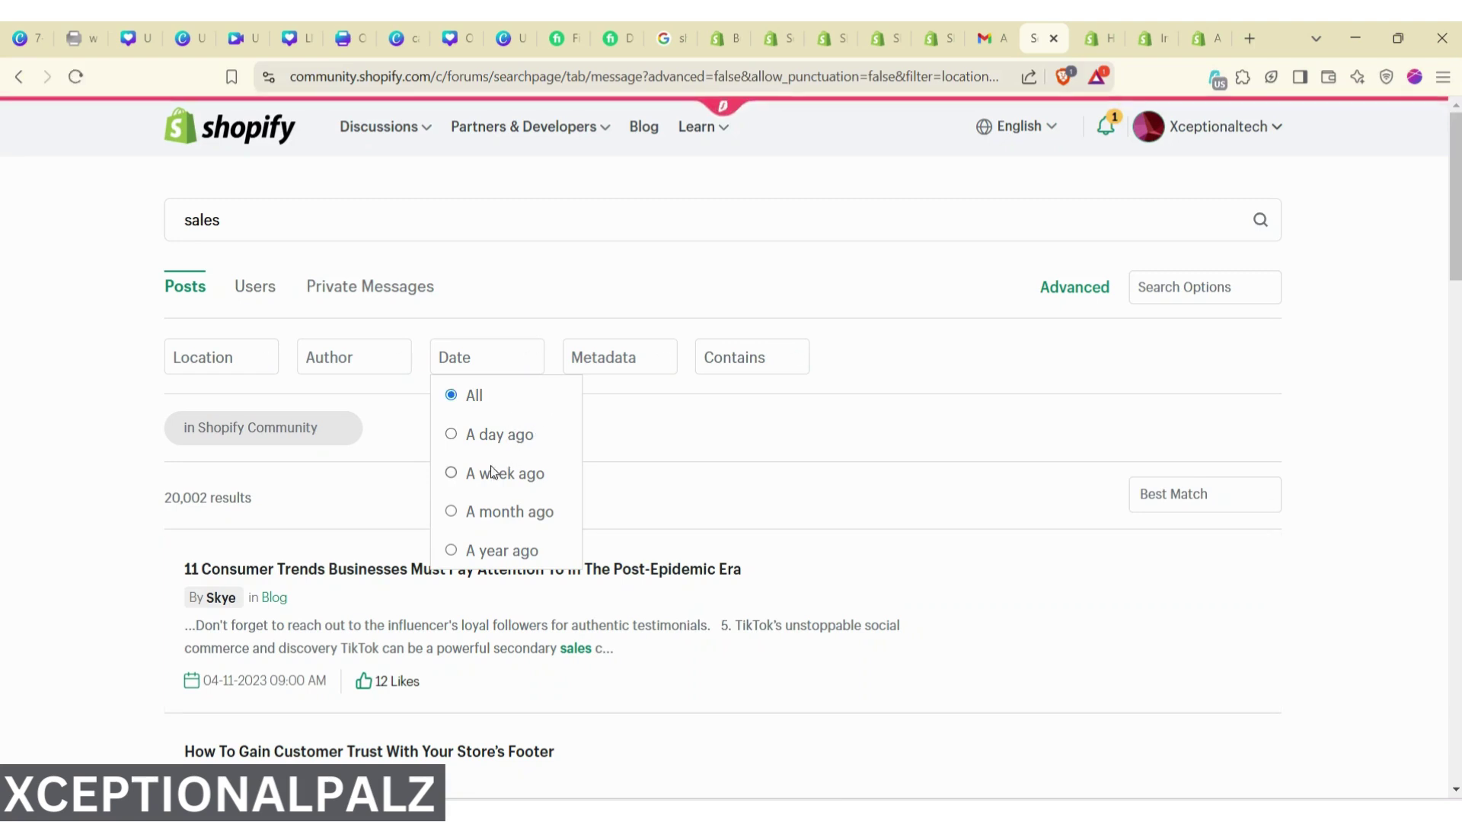
click(506, 440)
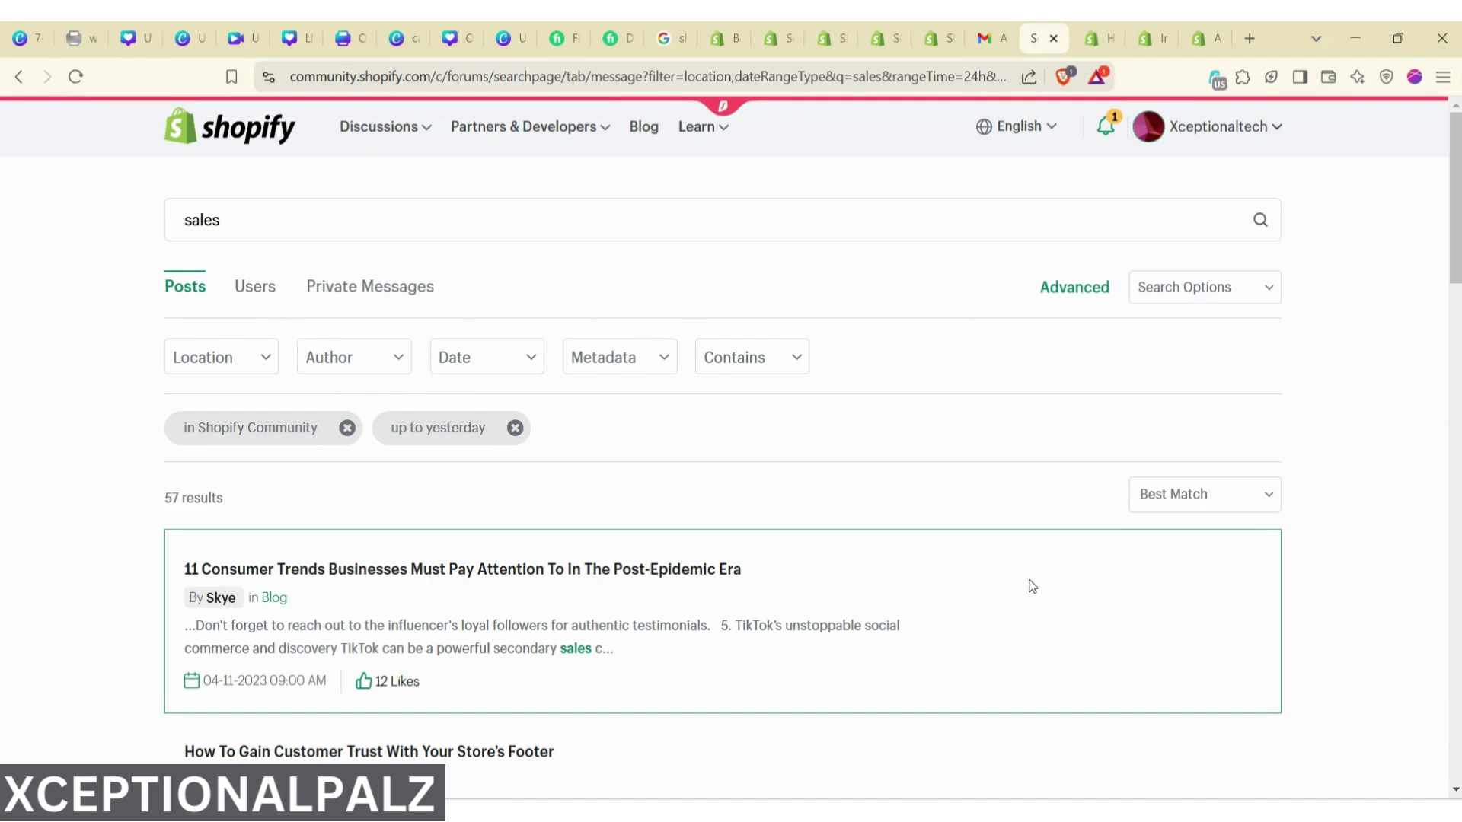
drag(1453, 227, 1458, 371)
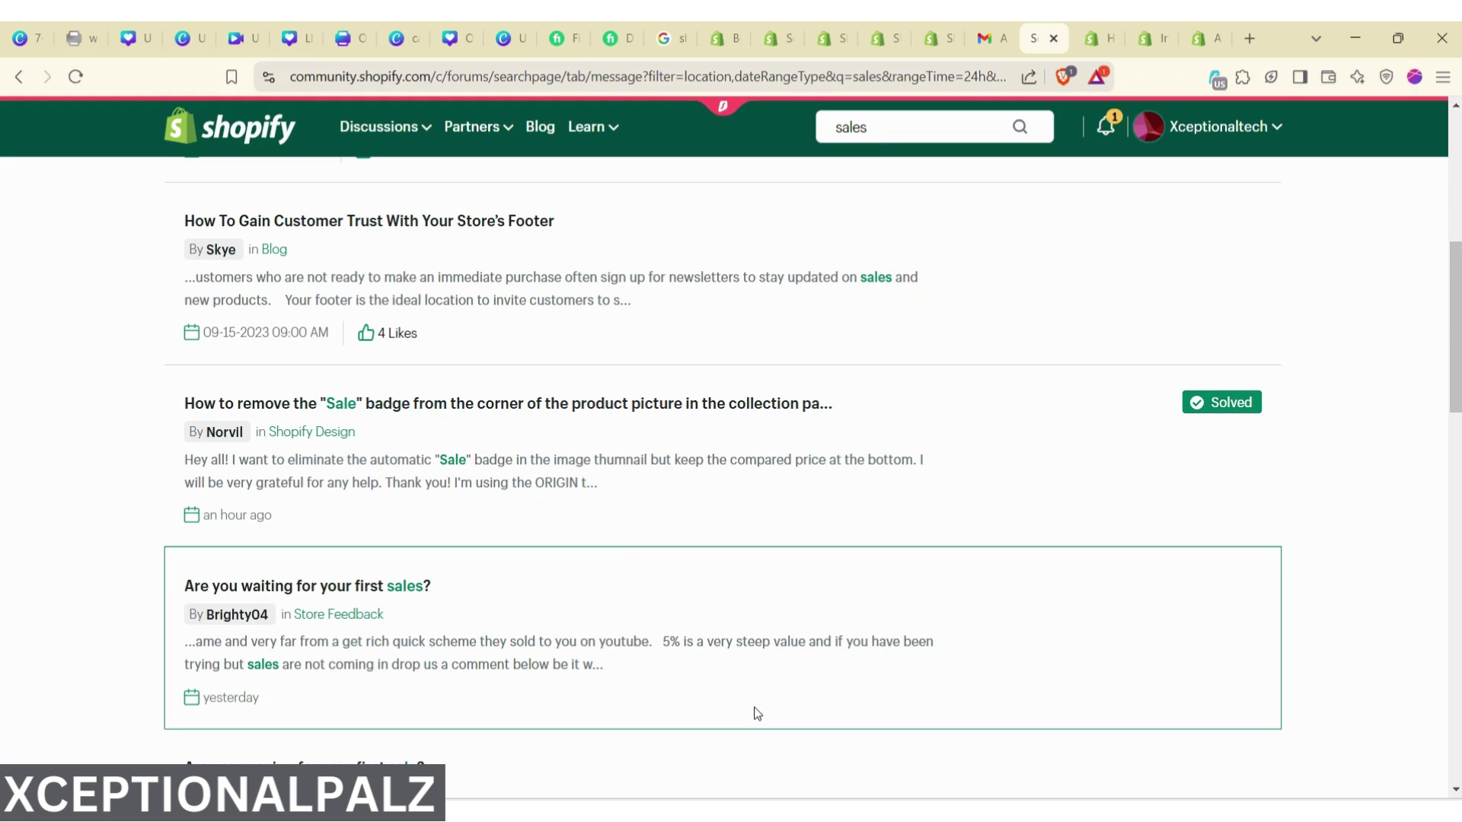
scroll(757, 714, up, 5)
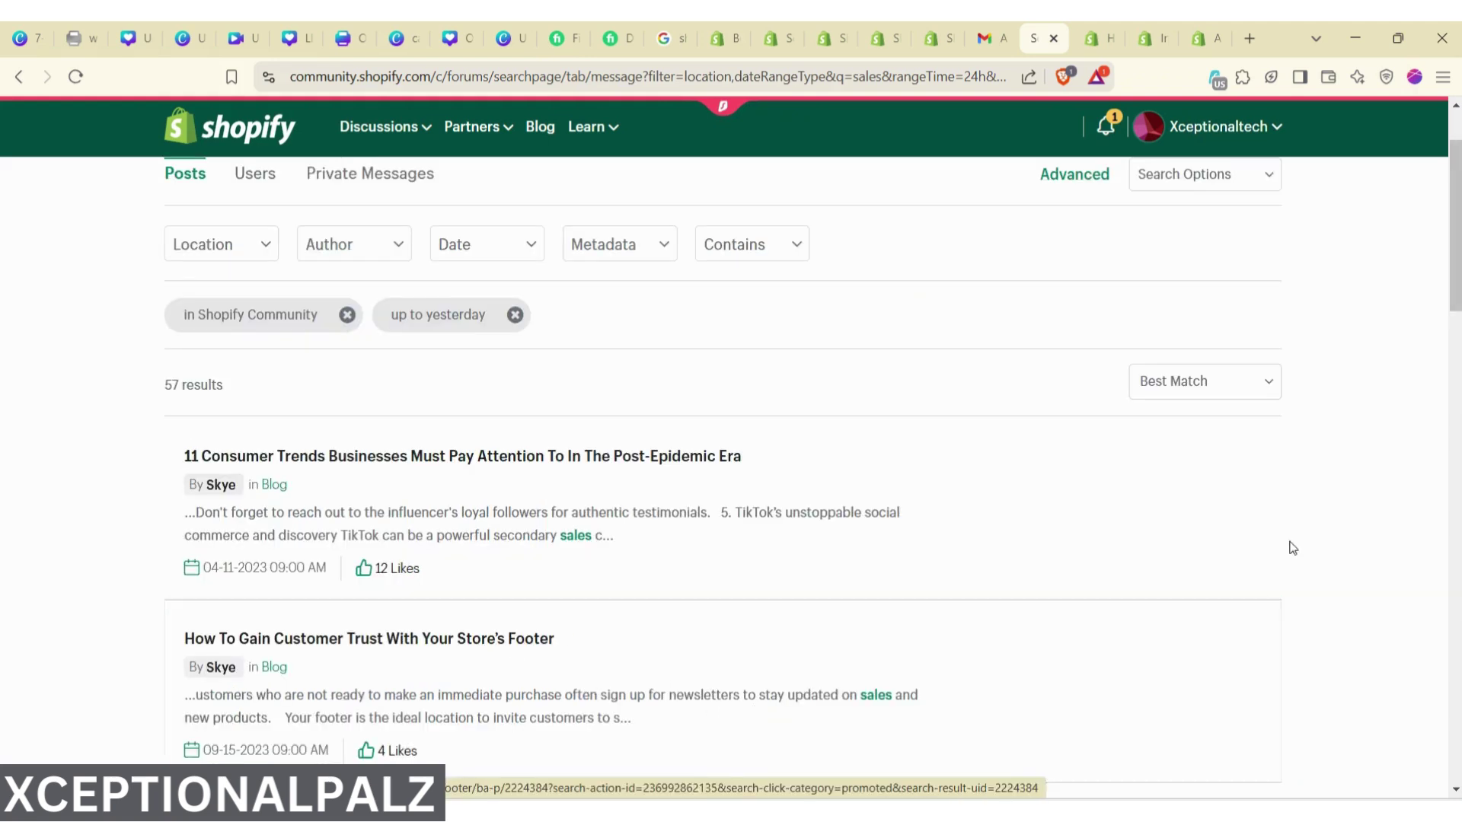
drag(1457, 289, 1457, 445)
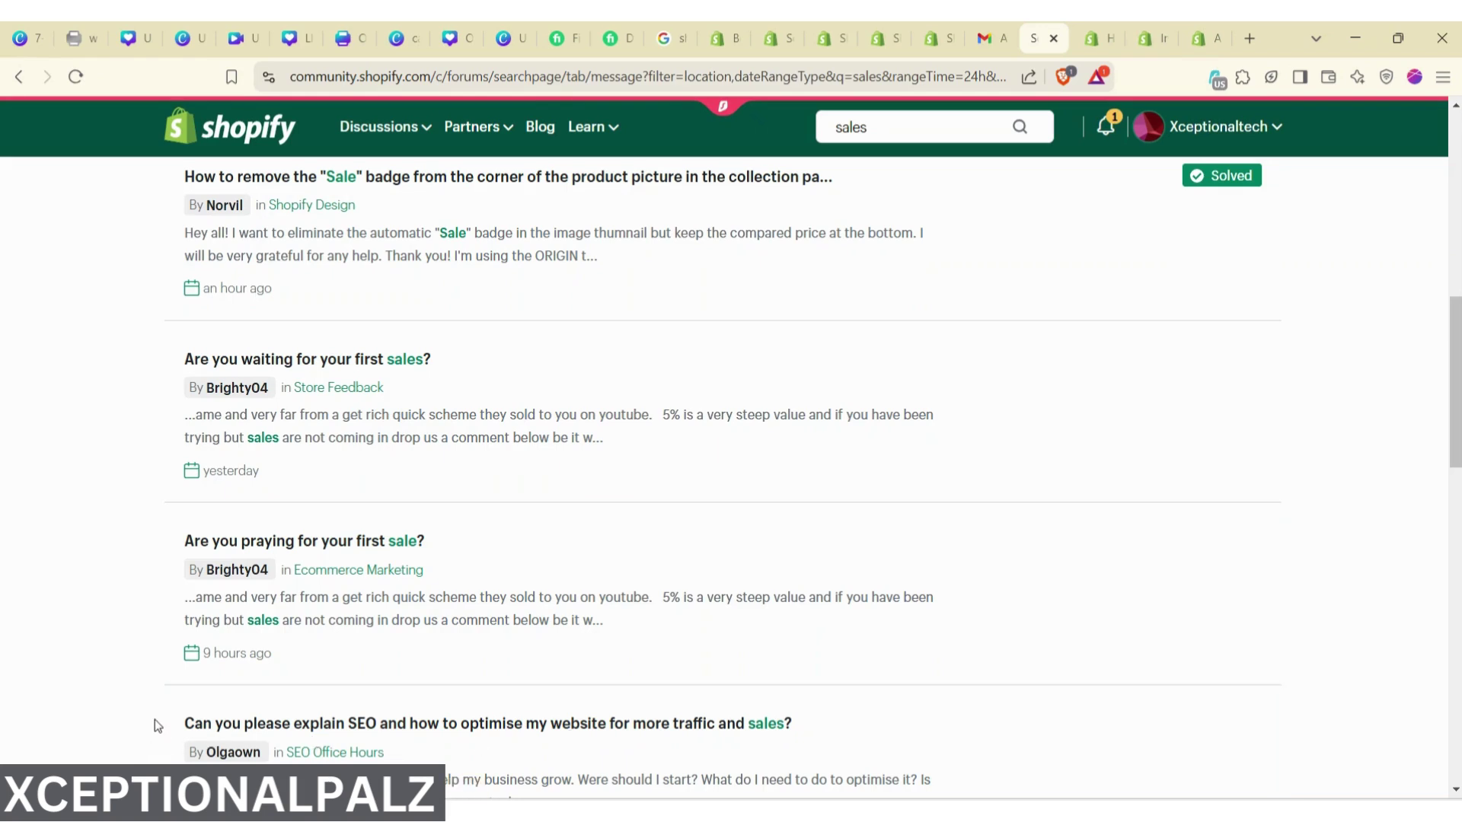
scroll(157, 725, down, 2)
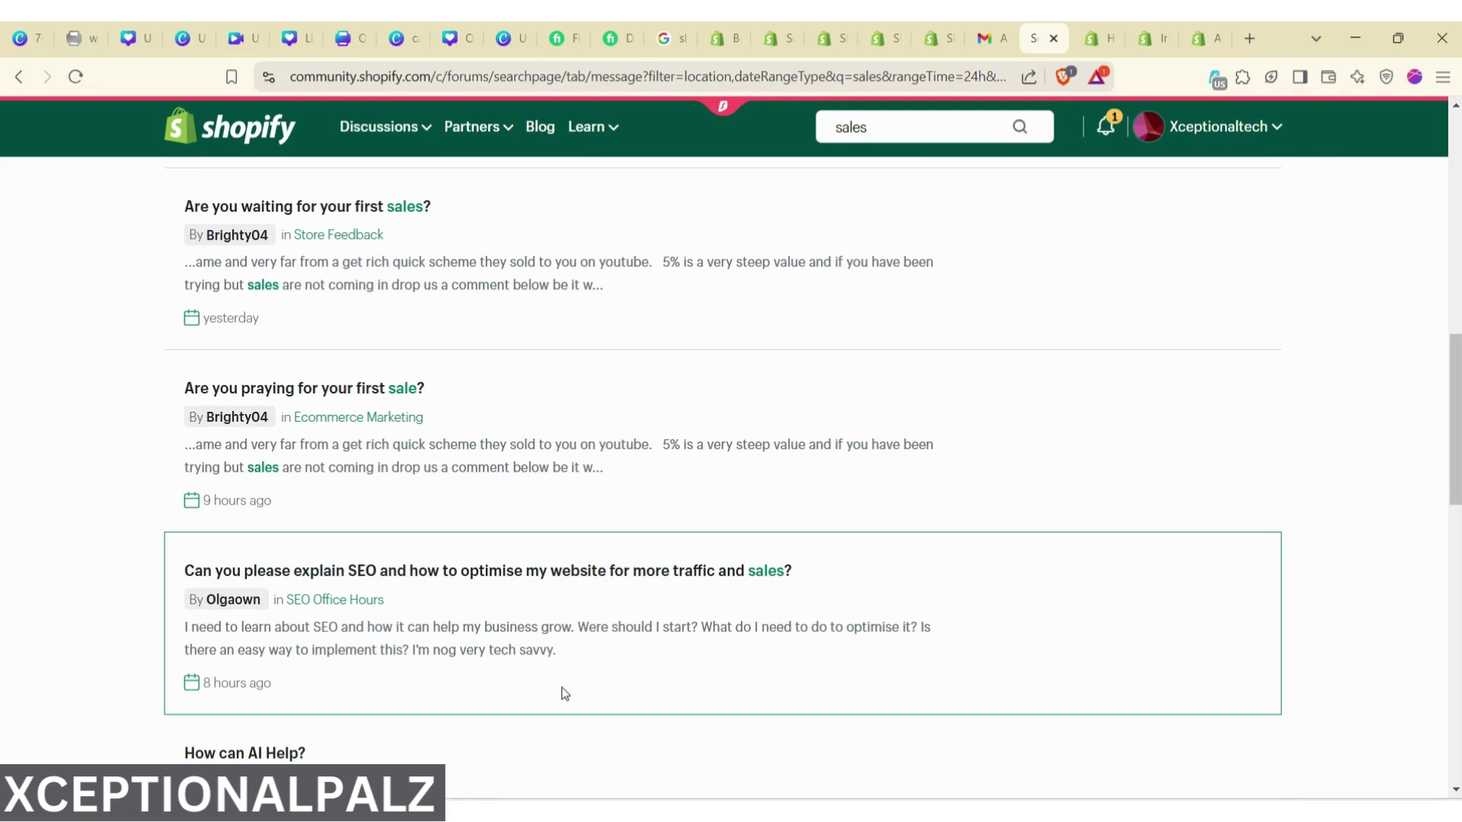
scroll(564, 693, down, 3)
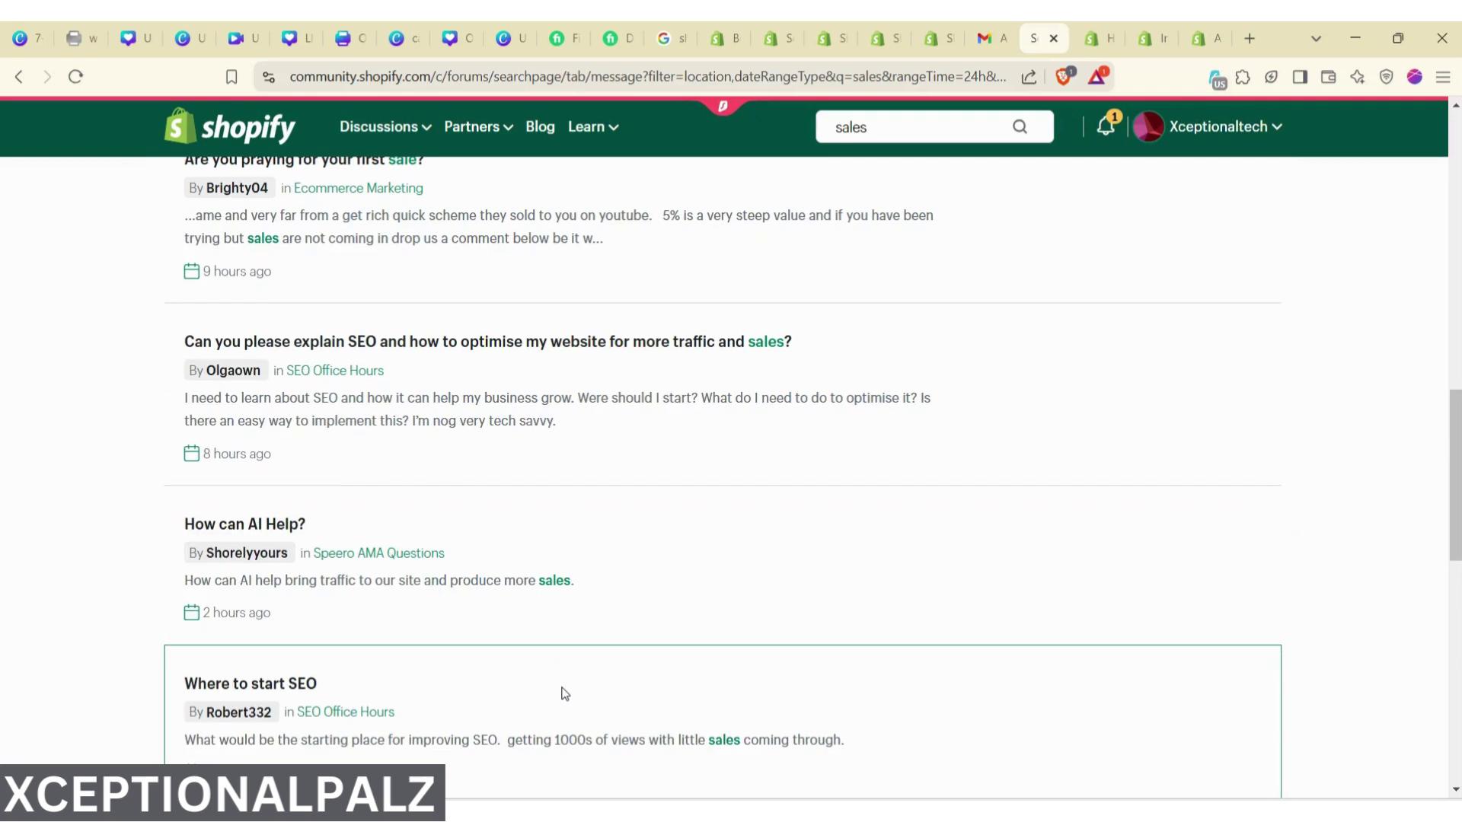